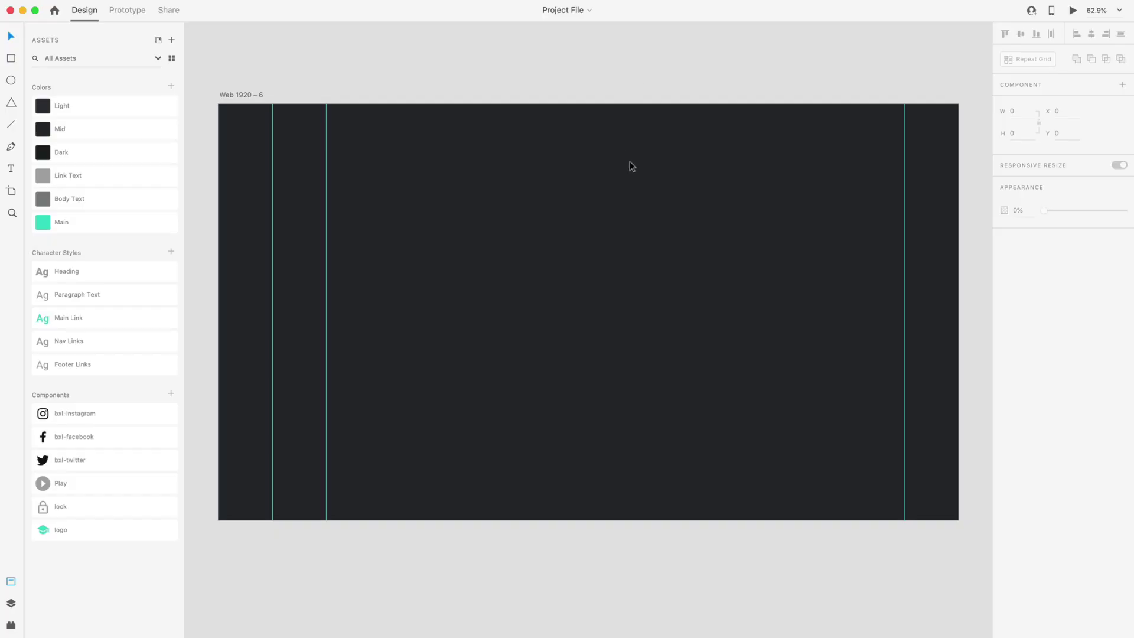
pyautogui.click(629, 164)
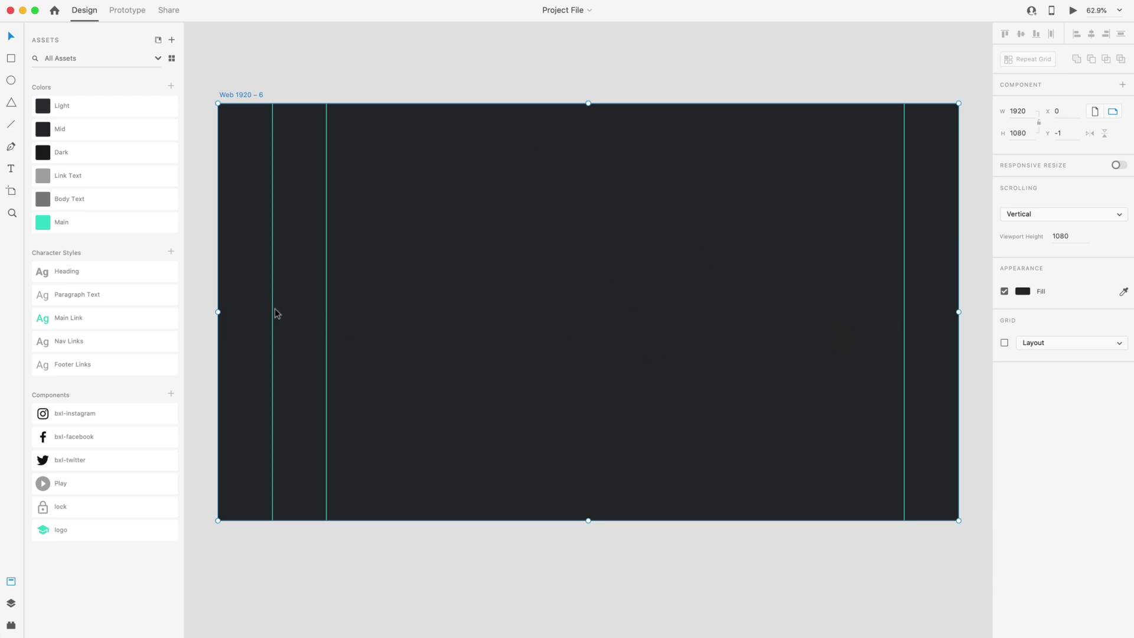
pyautogui.moveTo(272, 307); pyautogui.dragTo(326, 288)
pyautogui.moveTo(903, 262); pyautogui.dragTo(904, 261)
pyautogui.click(723, 45)
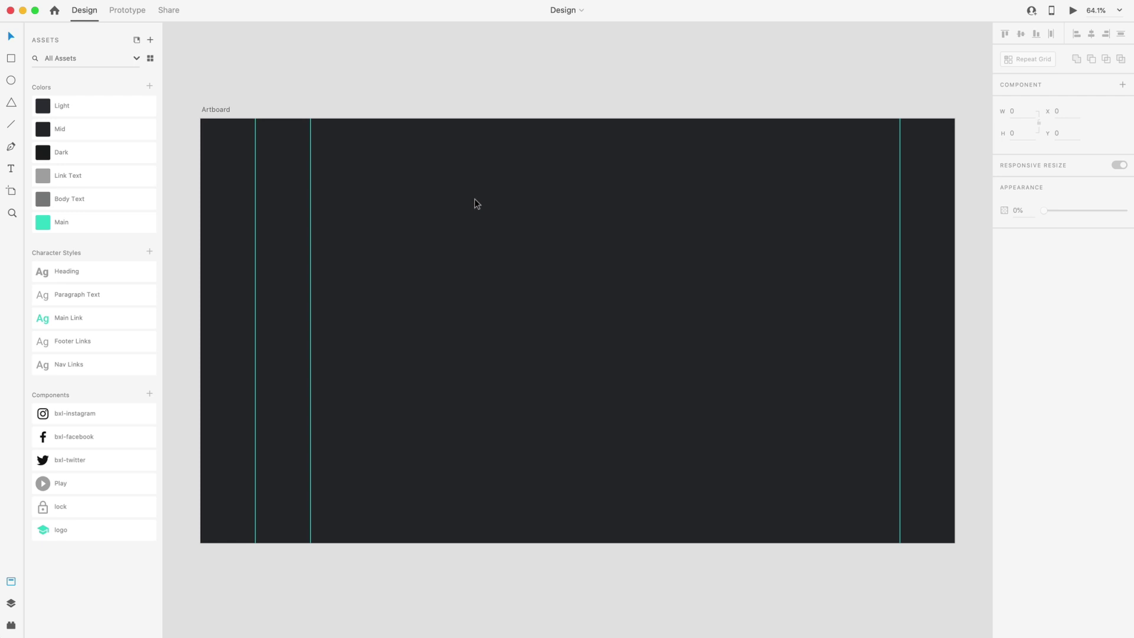
# Add a text object reading "Learn" near the artboard's top and align it to the second vertical guide at X 280.
pyautogui.scroll(5, 354, 134)
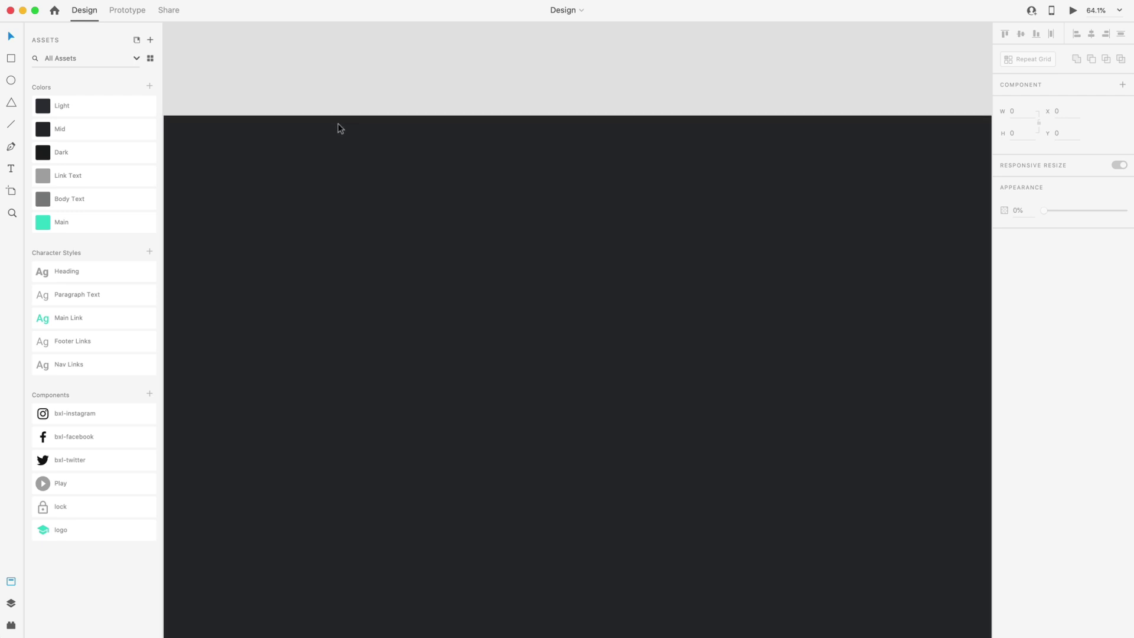
pyautogui.hscroll(-5, 461, 162)
pyautogui.hscroll(5, 650, 174)
pyautogui.scroll(3, 680, 172)
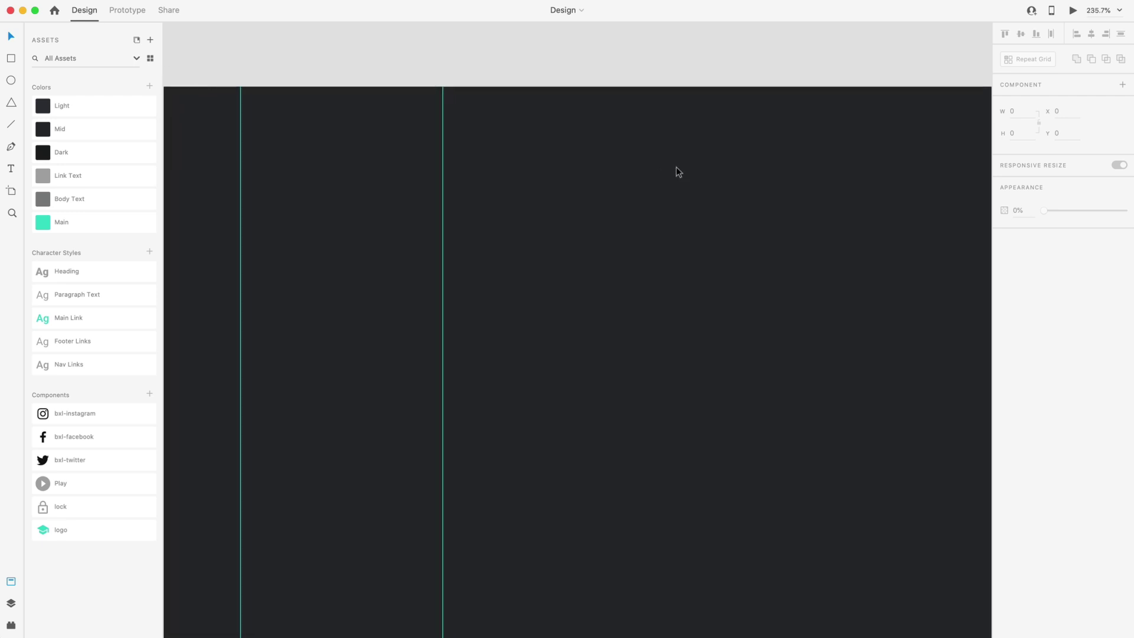
pyautogui.click(441, 164)
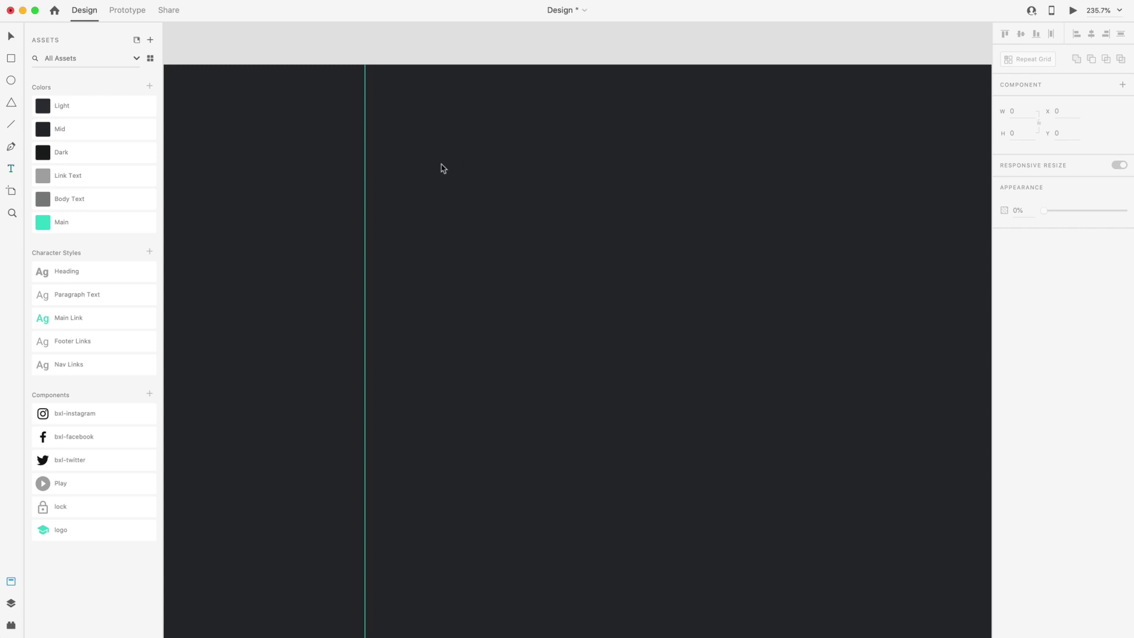
pyautogui.write('Learn')
pyautogui.press('Escape')
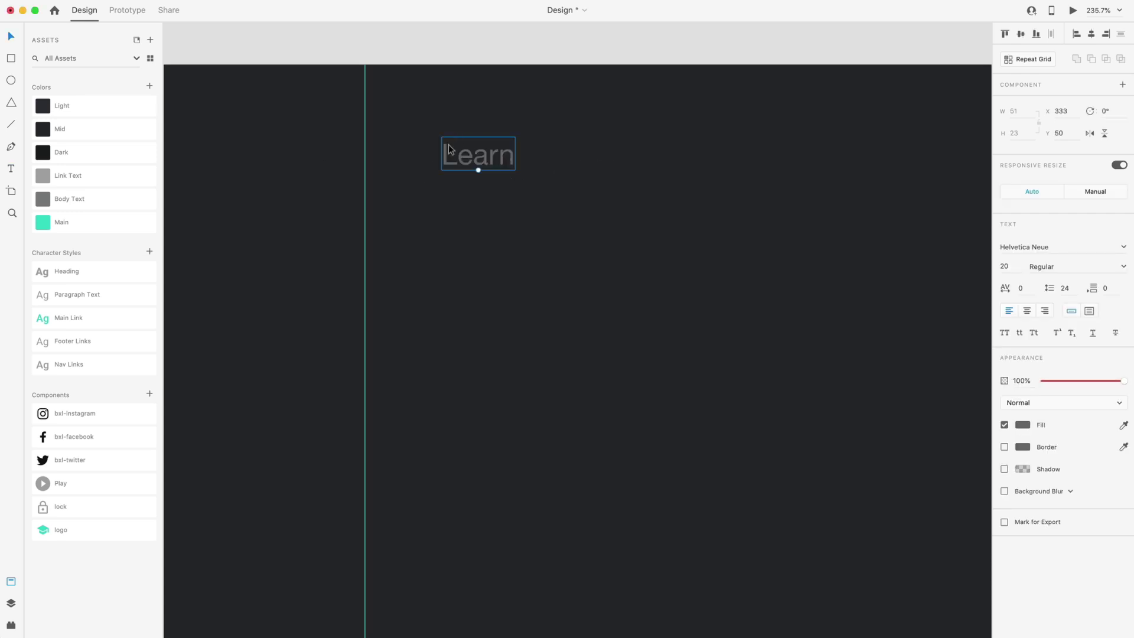
pyautogui.moveTo(464, 158); pyautogui.dragTo(402, 172)
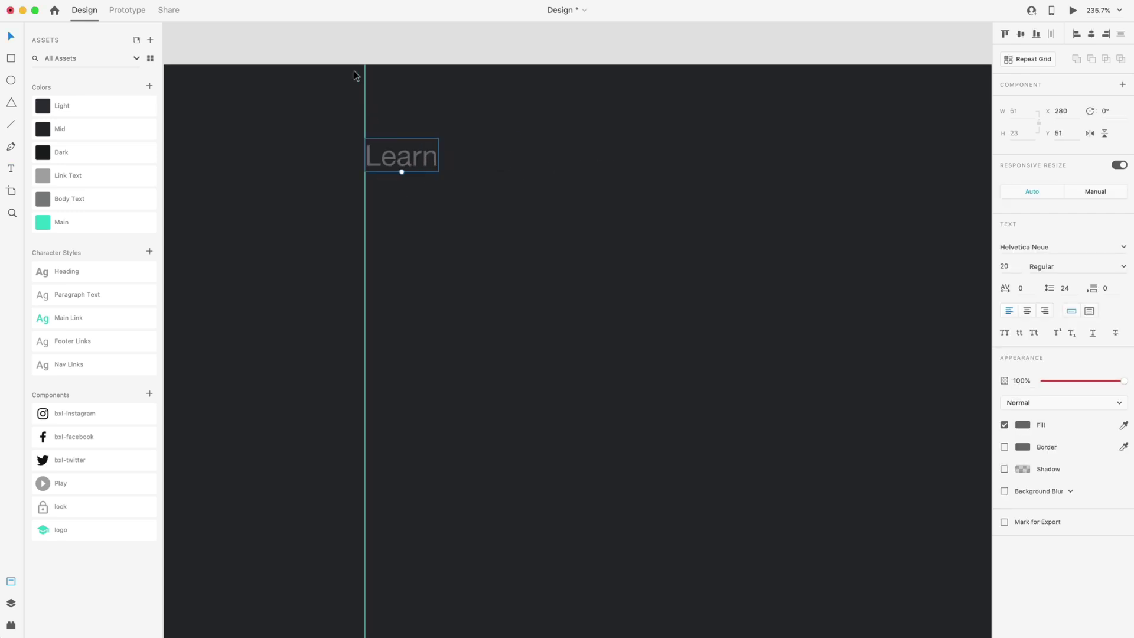
# Apply the Nav Links character style to the Learn text and position it at Y 65.
pyautogui.hscroll(-10, 362, 224)
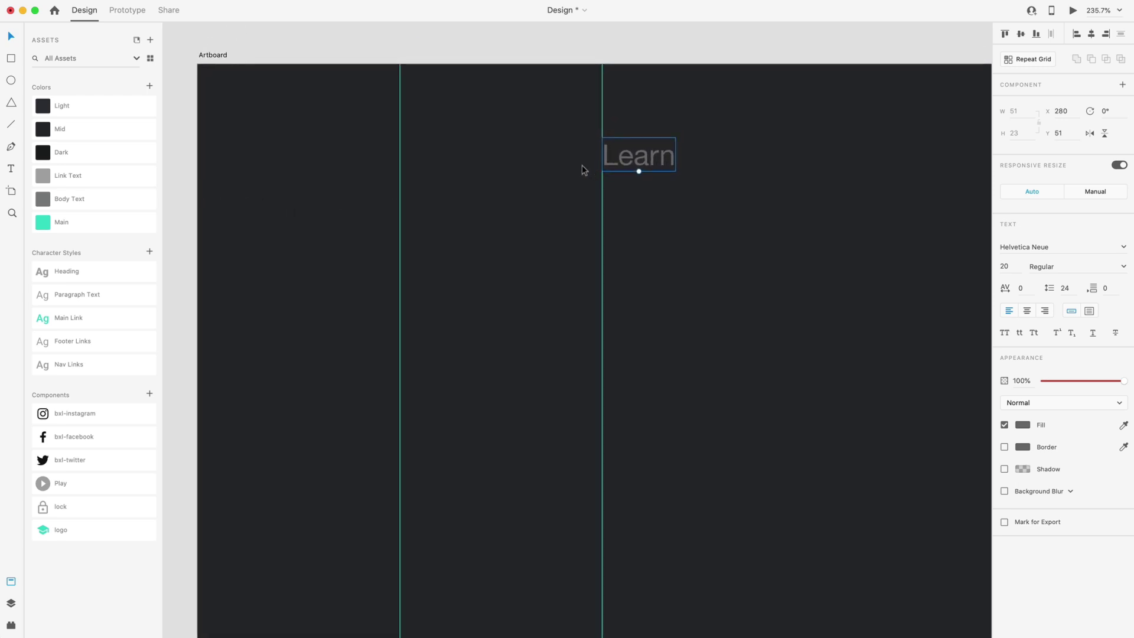
pyautogui.press('alt')
pyautogui.click(98, 366)
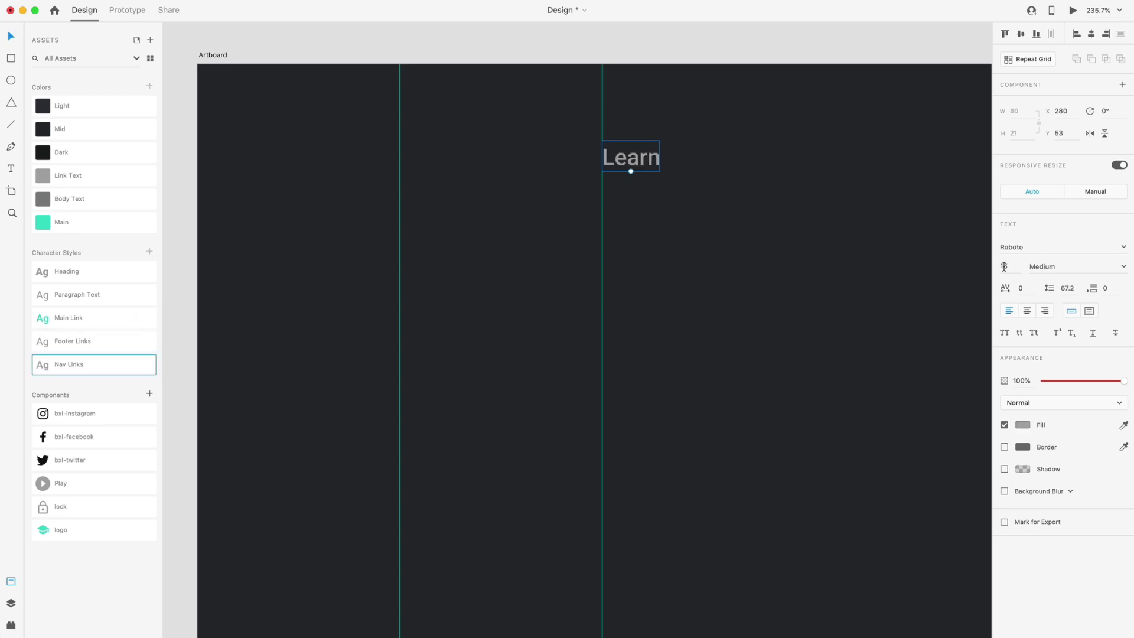
pyautogui.click(1037, 248)
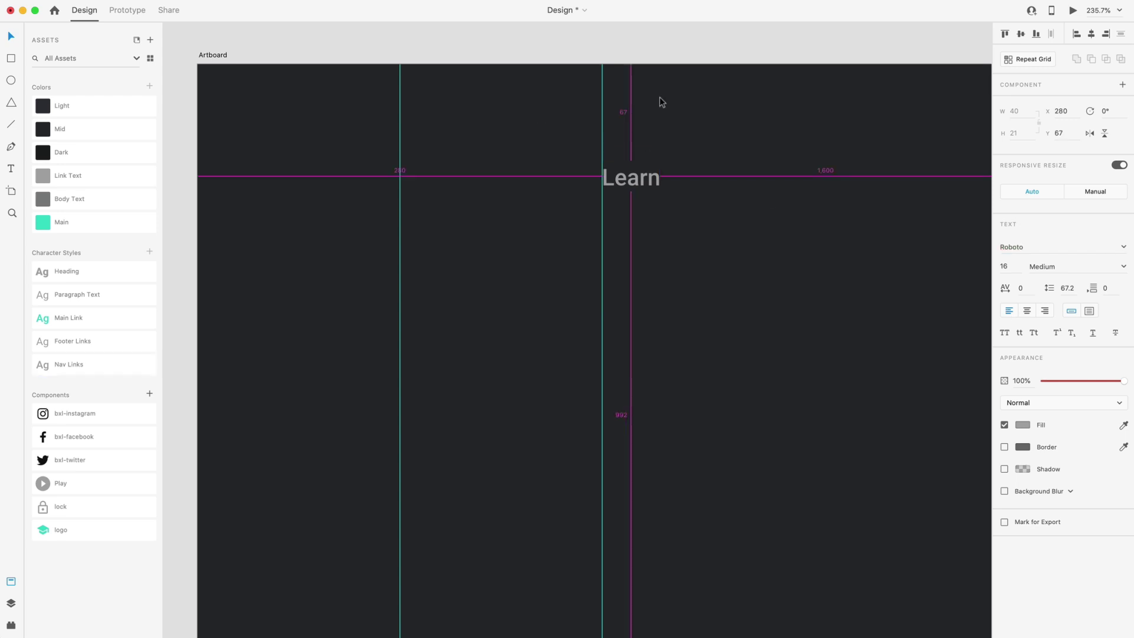
pyautogui.press('Up')
pyautogui.press('Up')
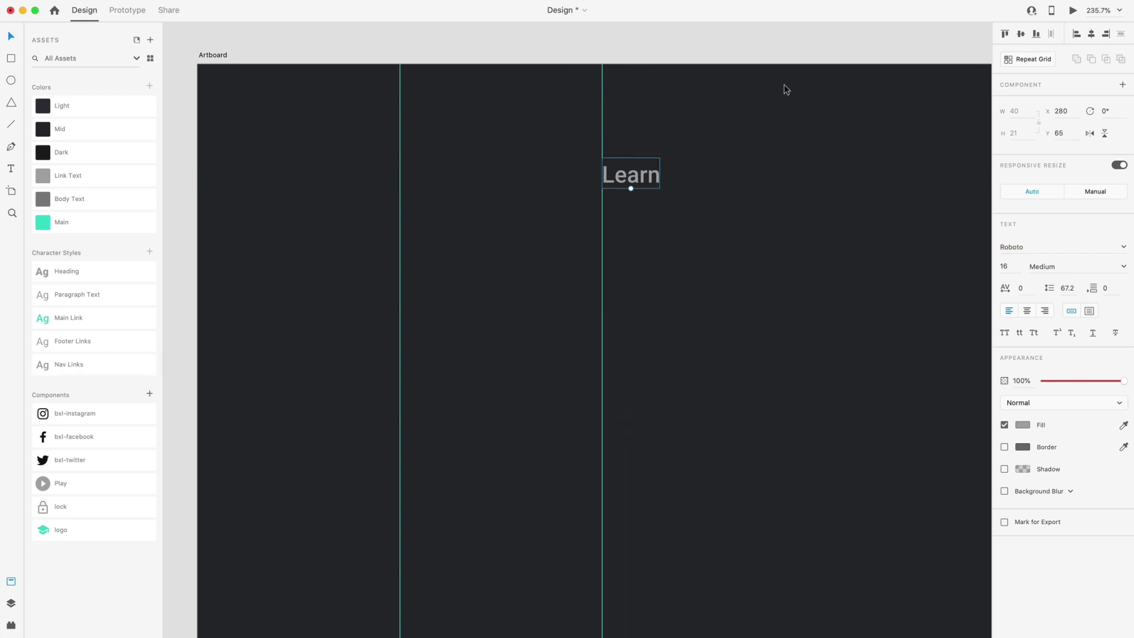
# Duplicate the Learn link along the same row at 50 px spacing to create the UI Trends, Mission and FAQs links.
pyautogui.click(676, 192)
pyautogui.moveTo(628, 180); pyautogui.dragTo(749, 184)
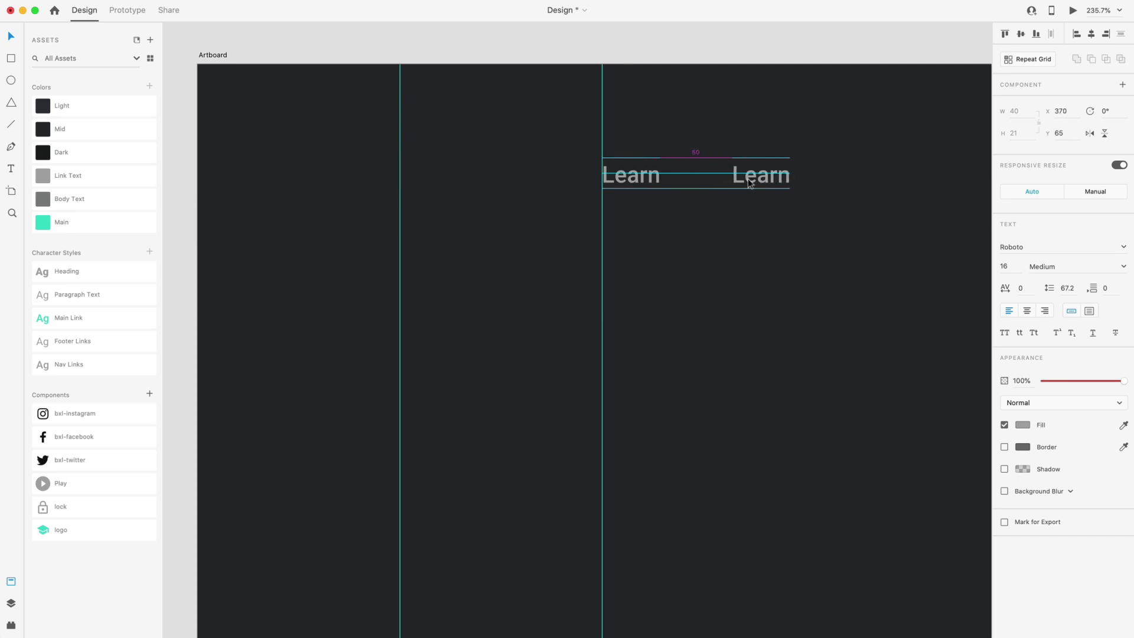
pyautogui.hscroll(5, 702, 251)
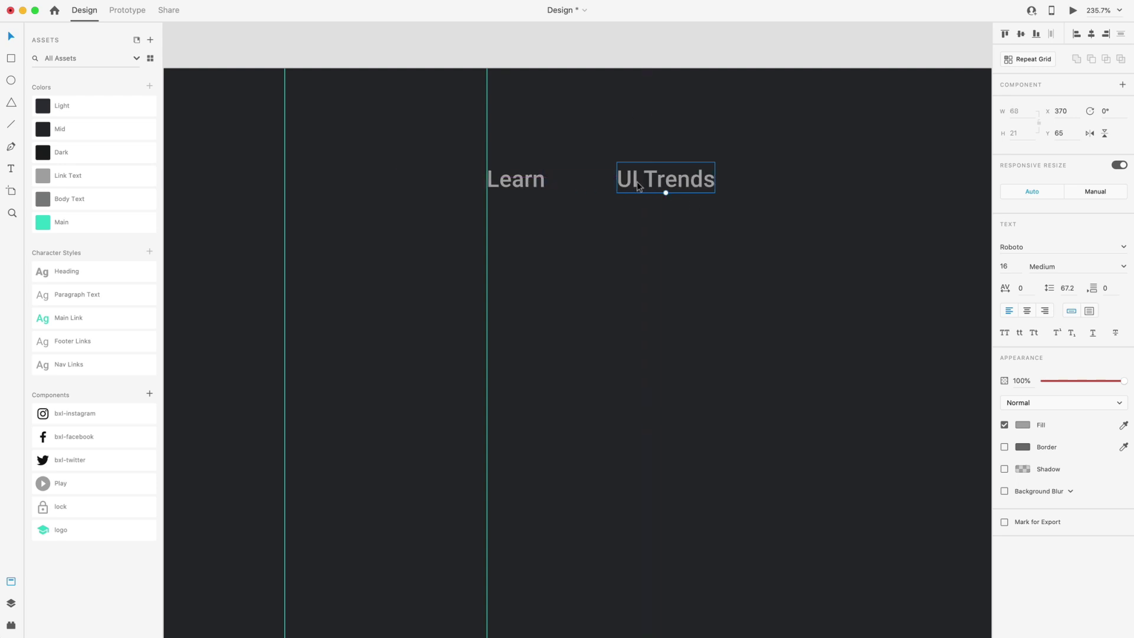
pyautogui.moveTo(638, 186); pyautogui.dragTo(799, 183)
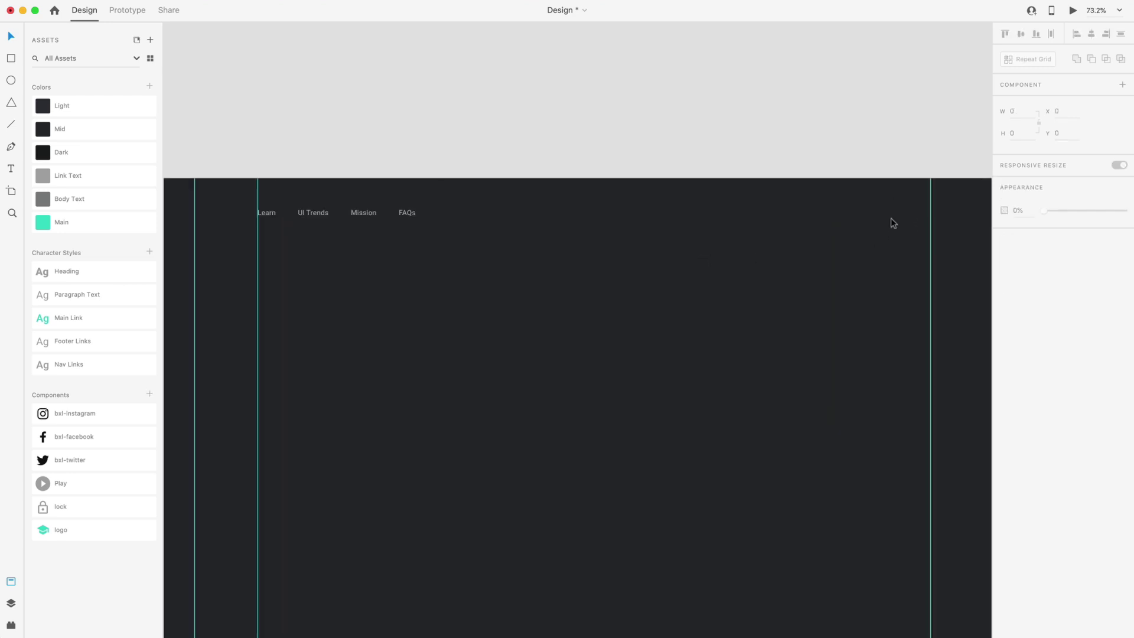
# Copy the Mission and FAQs links across to the artboard's rightmost guide and right-align their text.
pyautogui.moveTo(451, 279); pyautogui.dragTo(294, 200)
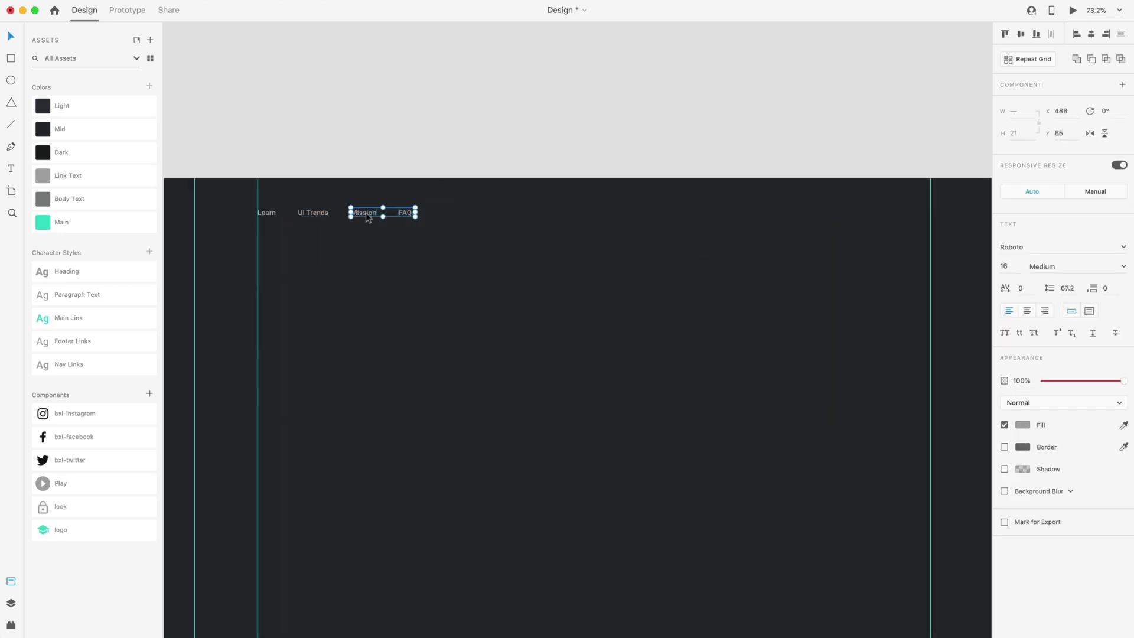
pyautogui.moveTo(367, 212); pyautogui.dragTo(741, 214)
pyautogui.click(1045, 311)
pyautogui.click(837, 235)
# Change the copied FAQs link to "Sign Up" and the copied Mission link to "Login".
pyautogui.scroll(5, 911, 221)
pyautogui.click(761, 205)
pyautogui.doubleClick(762, 207)
pyautogui.write('Sign Up')
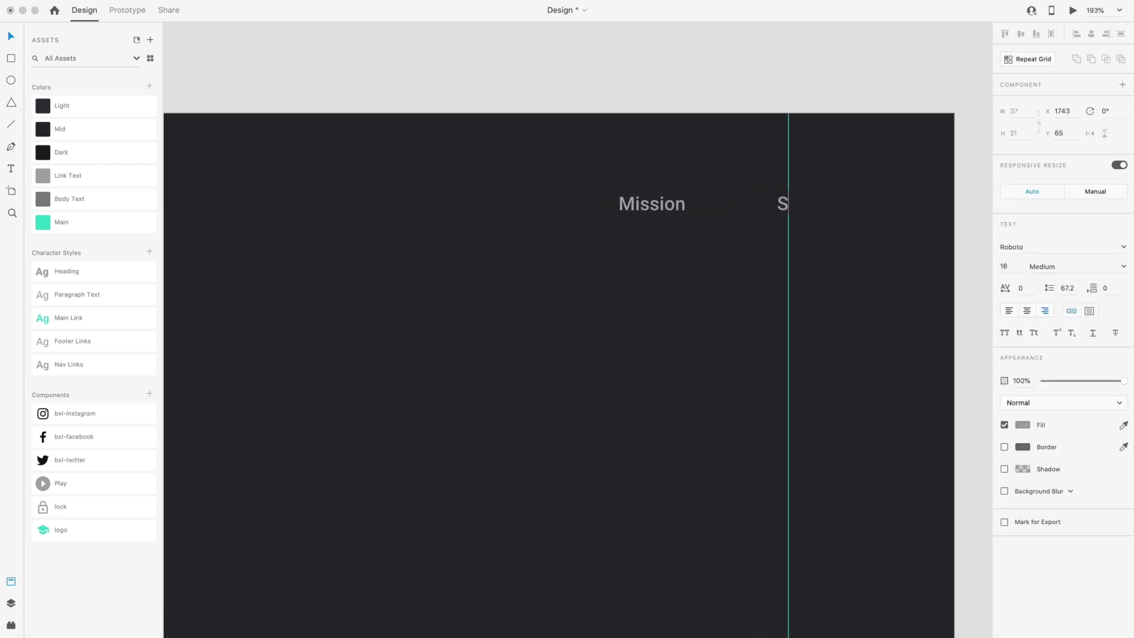
pyautogui.doubleClick(648, 203)
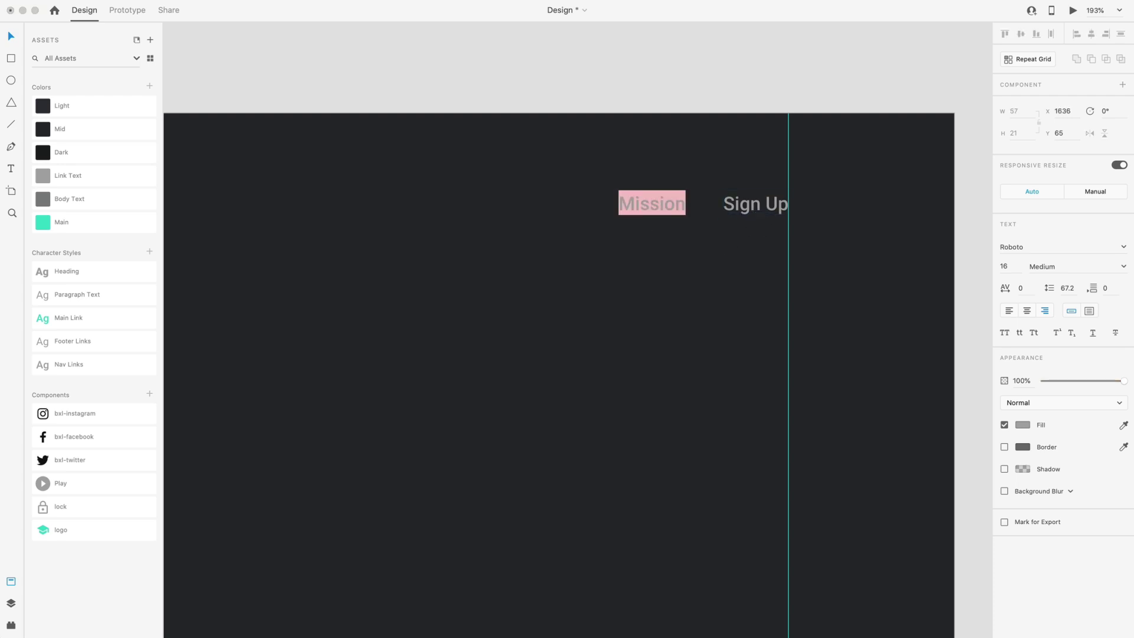
pyautogui.write('Login')
pyautogui.click(663, 256)
# Add placeholder text "asdf" below the navigation links and apply the Heading character style to it.
pyautogui.press('super+0')
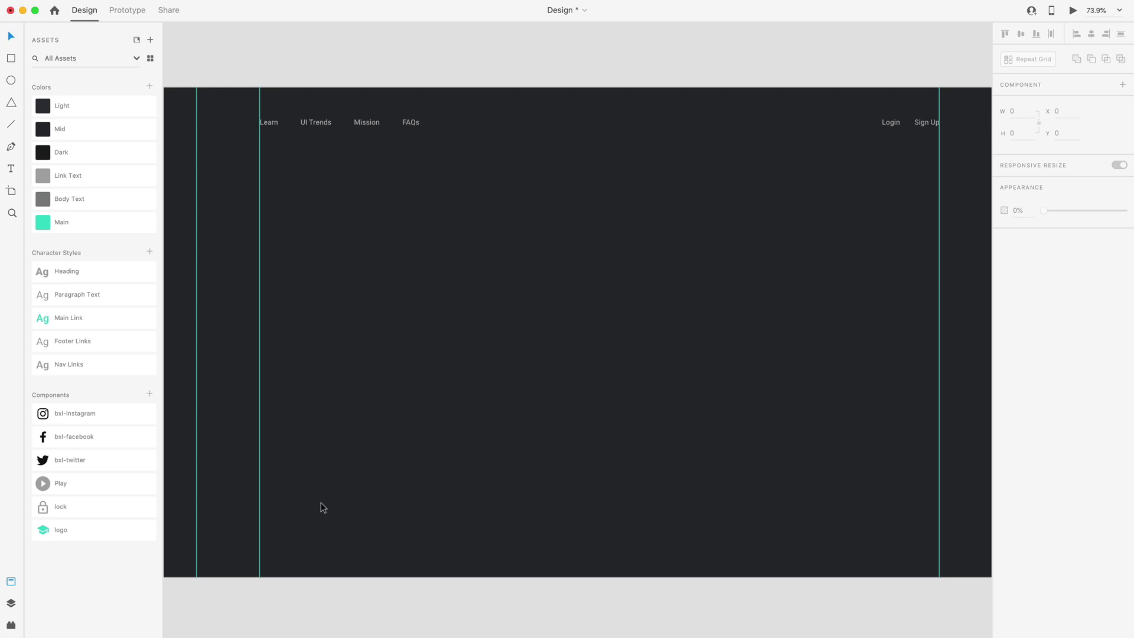
pyautogui.hscroll(-3, 401, 266)
pyautogui.scroll(5, 444, 177)
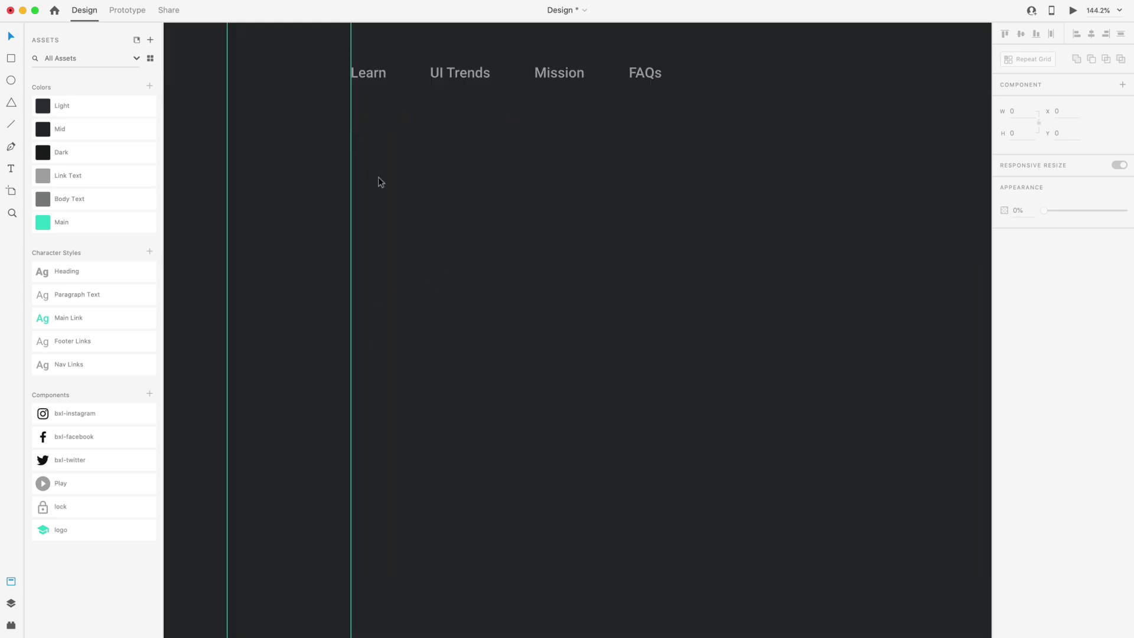
pyautogui.press('t')
pyautogui.click(429, 279)
pyautogui.write('asdf')
pyautogui.press('Escape')
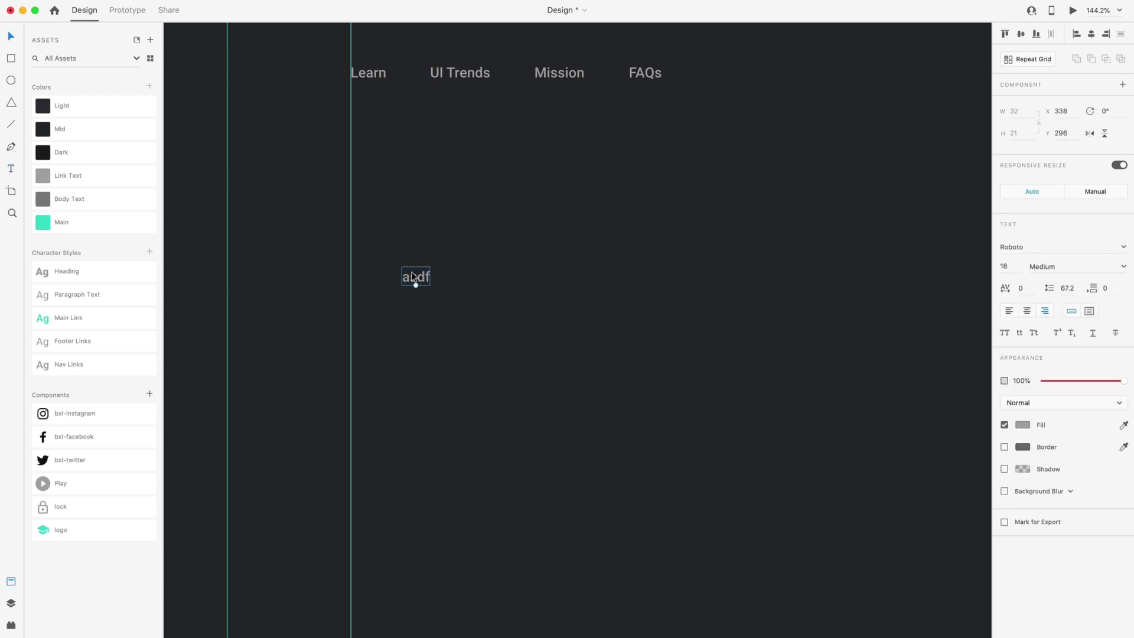
pyautogui.click(101, 281)
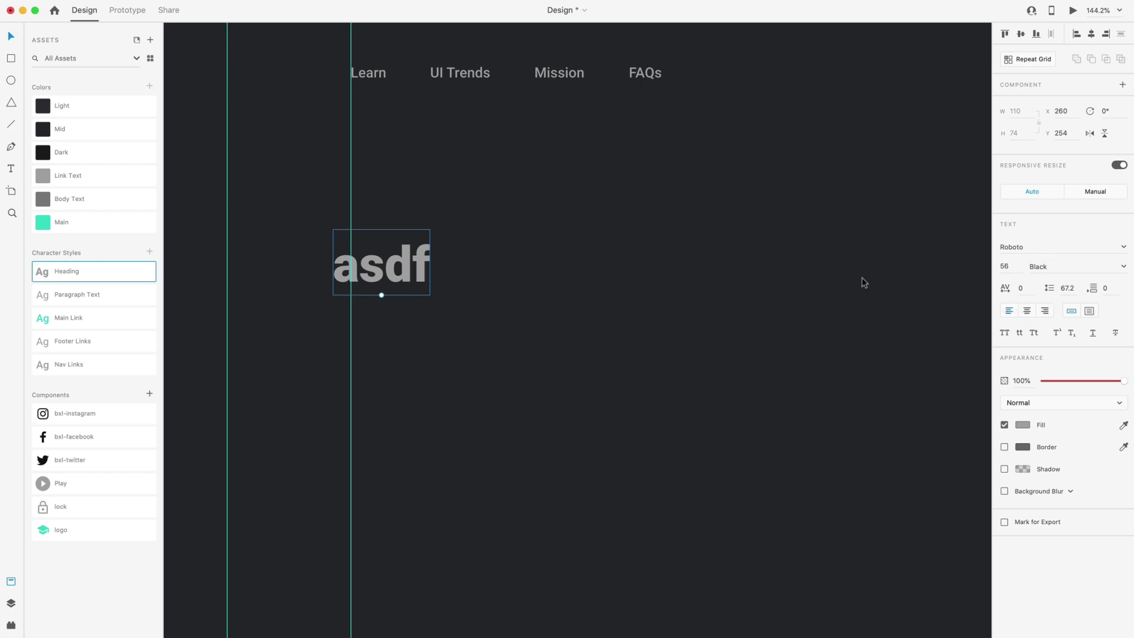
# Align the heading placeholder to the second guide at X 280 and set it below the Learn link at Y 256.
pyautogui.moveTo(382, 261); pyautogui.dragTo(399, 262)
pyautogui.press('alt')
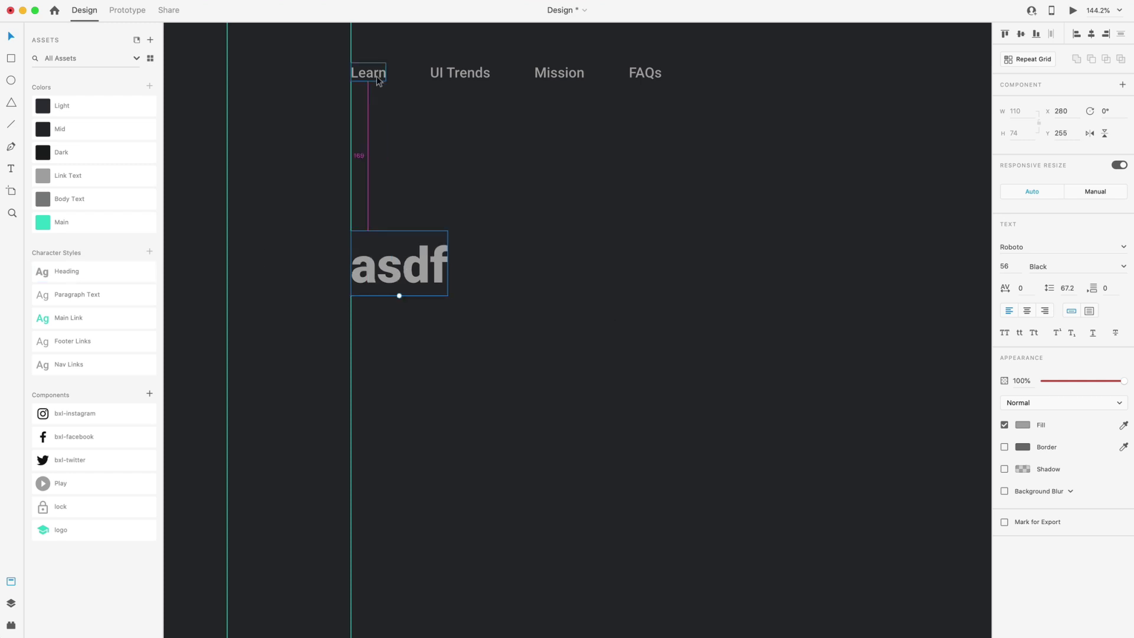
pyautogui.press('Down')
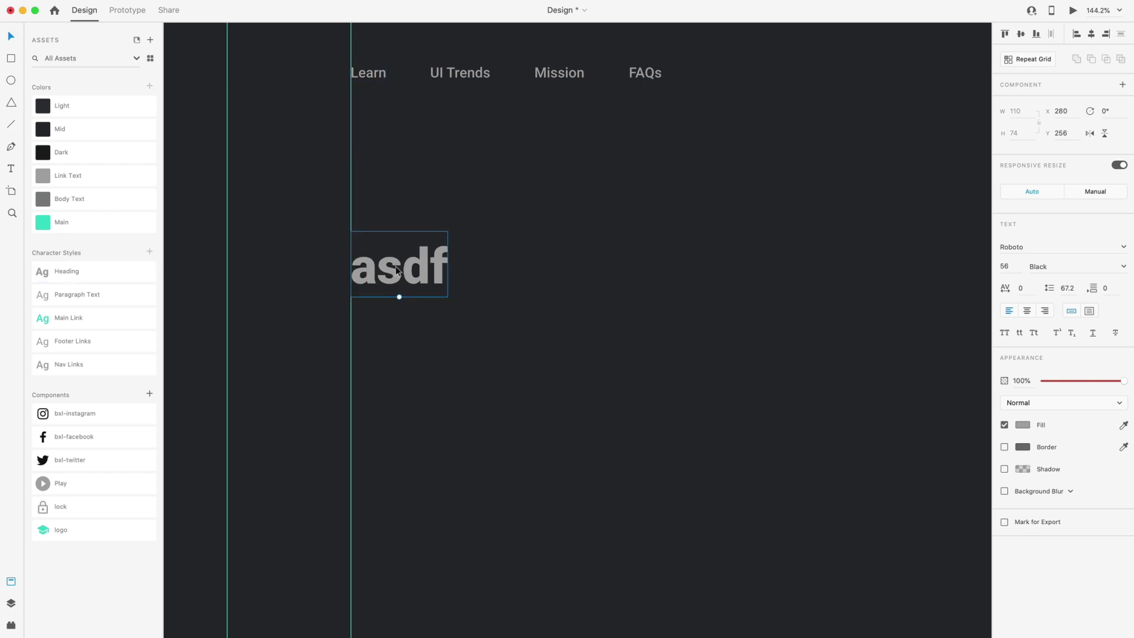
# Replace the placeholder with "UI Trends—Soft UI or Neumorphism in Adobe XD." and wrap it as 512 px wide area text on three lines.
pyautogui.doubleClick(416, 295)
pyautogui.press('super+v')
pyautogui.press('super+0')
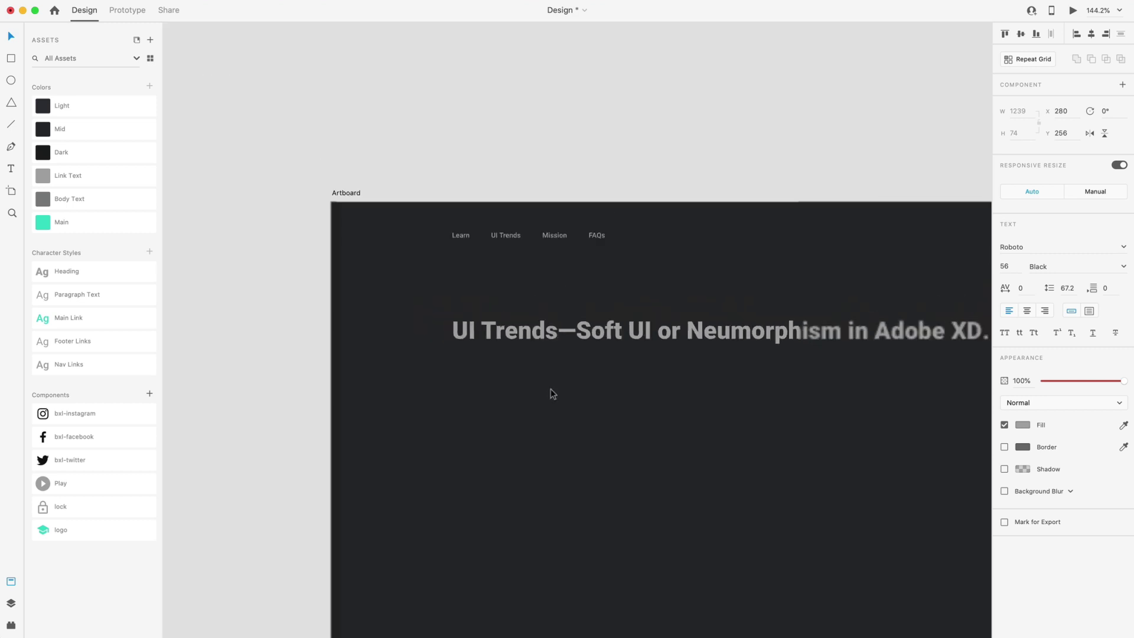
pyautogui.click(1090, 313)
pyautogui.moveTo(842, 322); pyautogui.dragTo(592, 326)
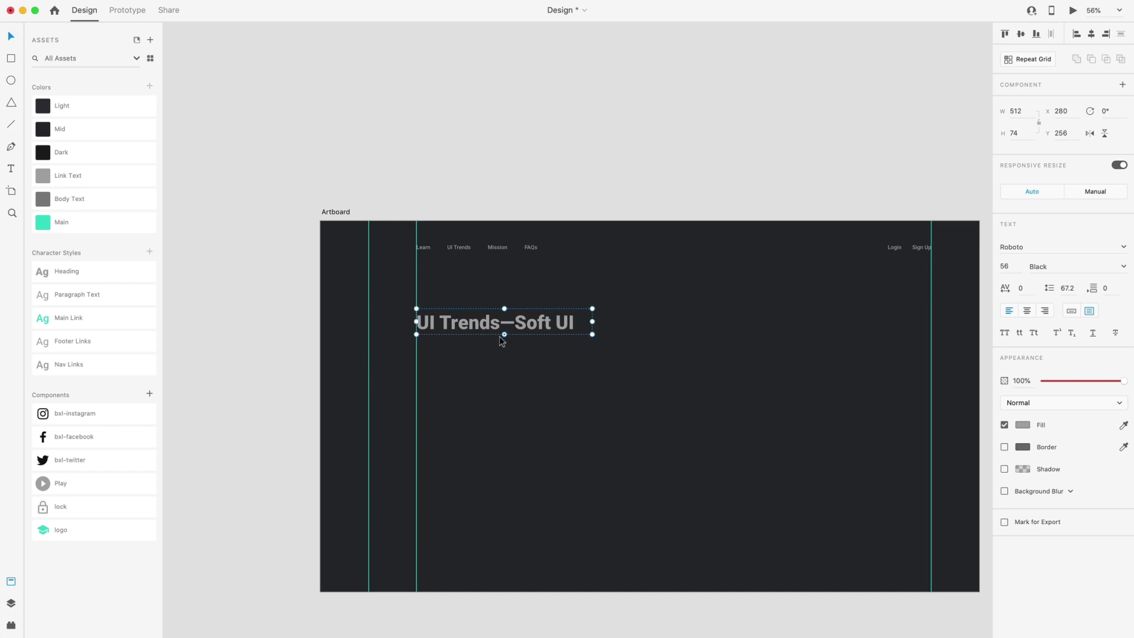
pyautogui.moveTo(501, 334); pyautogui.dragTo(500, 367)
pyautogui.moveTo(500, 368); pyautogui.dragTo(500, 380)
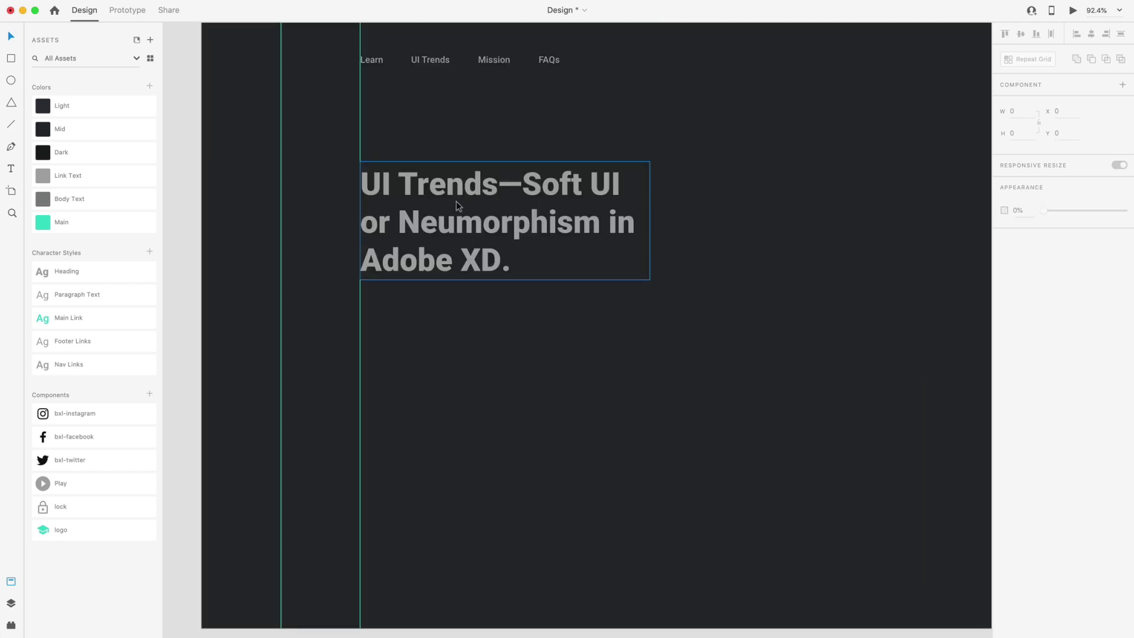
# Create the "In consequat, quam id sodales…" paragraph from a heading copy in Paragraph Text style and fit it closely beneath the heading.
pyautogui.moveTo(458, 225); pyautogui.dragTo(452, 376)
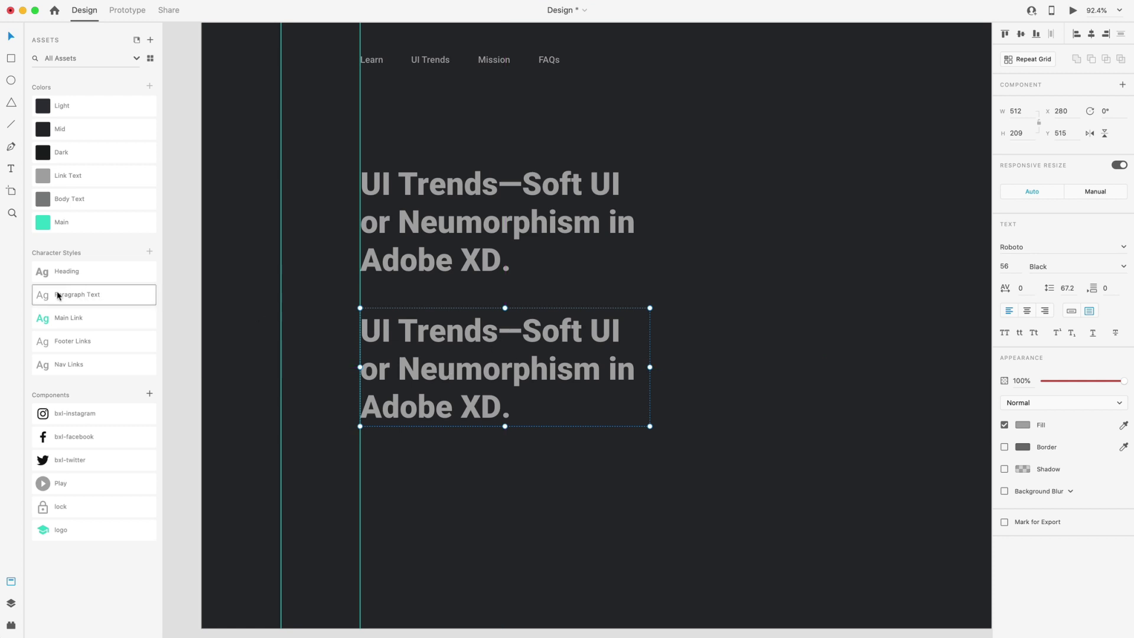
pyautogui.click(120, 297)
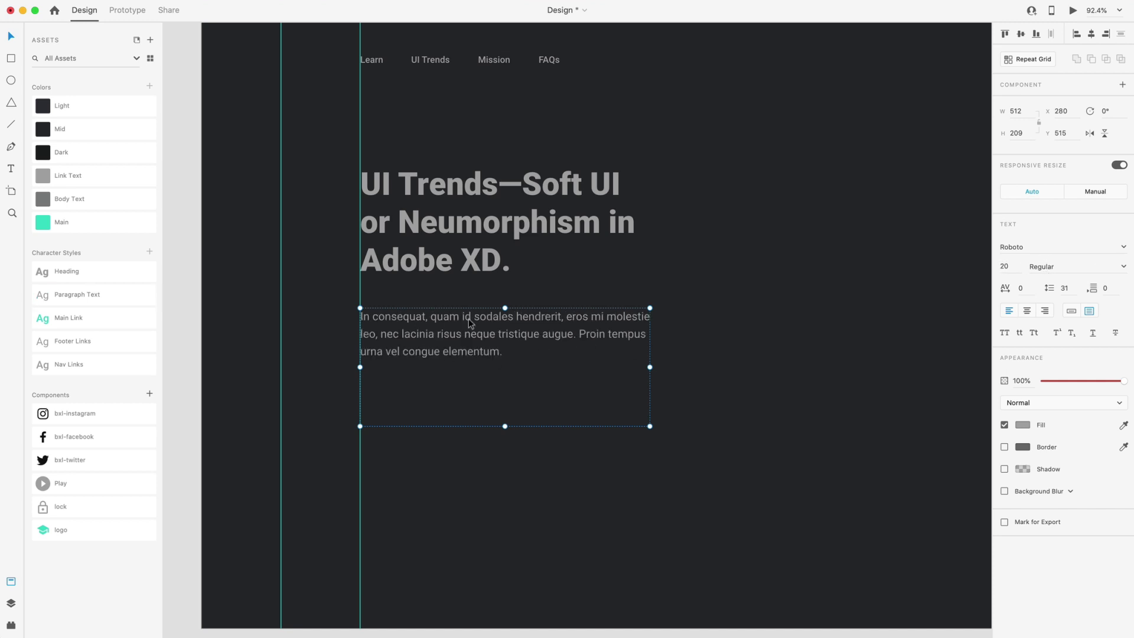
pyautogui.moveTo(505, 425); pyautogui.dragTo(501, 364)
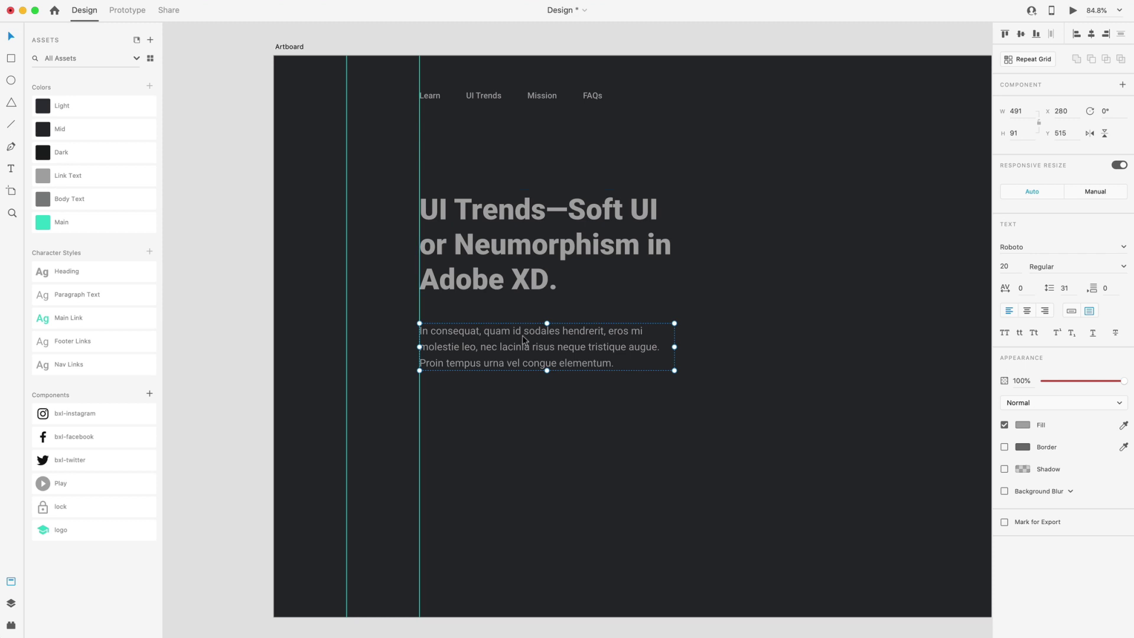
pyautogui.moveTo(522, 340); pyautogui.dragTo(517, 321)
pyautogui.click(667, 420)
# Add a "Get Started for Free" link in Main Link style, aligned to the second guide 50 px below the paragraph.
pyautogui.scroll(2, 667, 421)
pyautogui.scroll(-2, 465, 319)
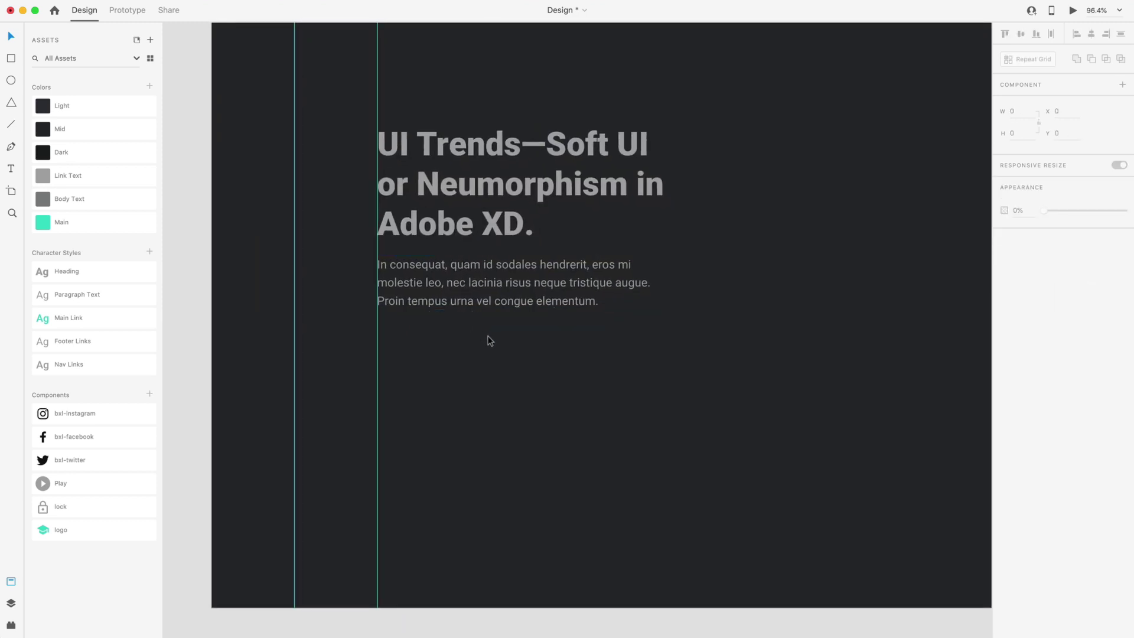
pyautogui.press('t')
pyautogui.click(411, 373)
pyautogui.write('LInk')
pyautogui.press('Escape')
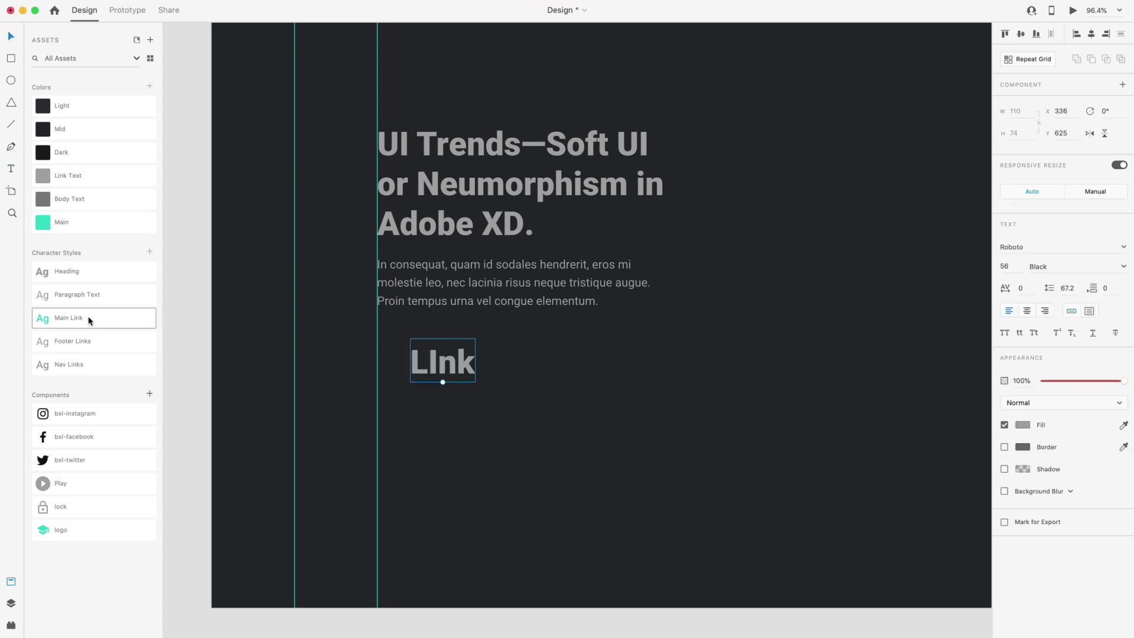
pyautogui.click(100, 320)
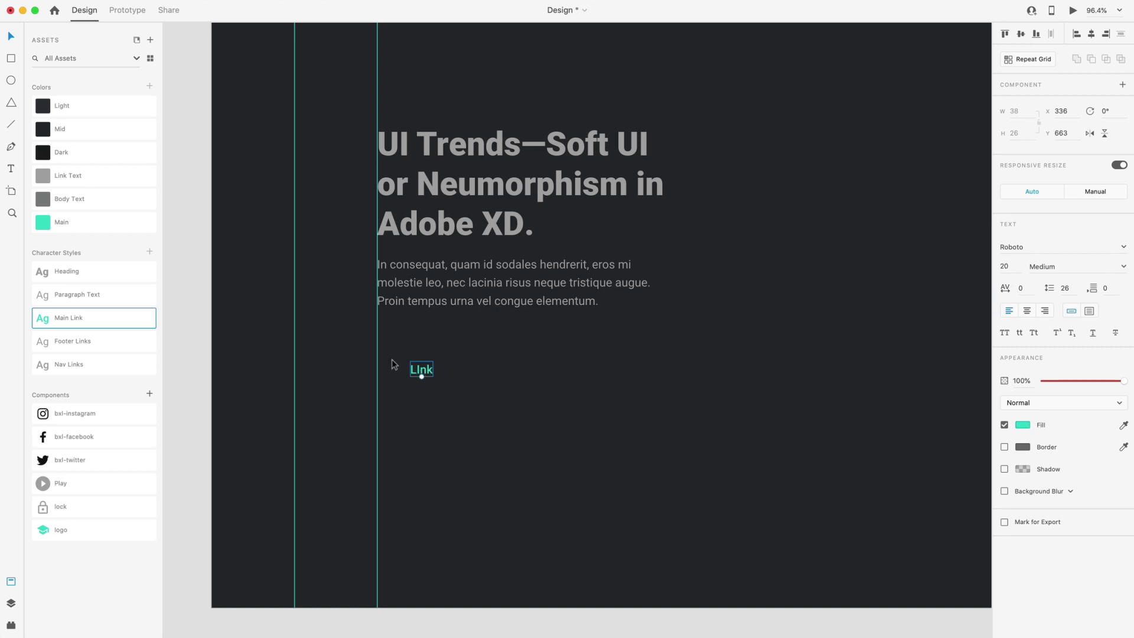
pyautogui.moveTo(421, 371); pyautogui.dragTo(389, 350)
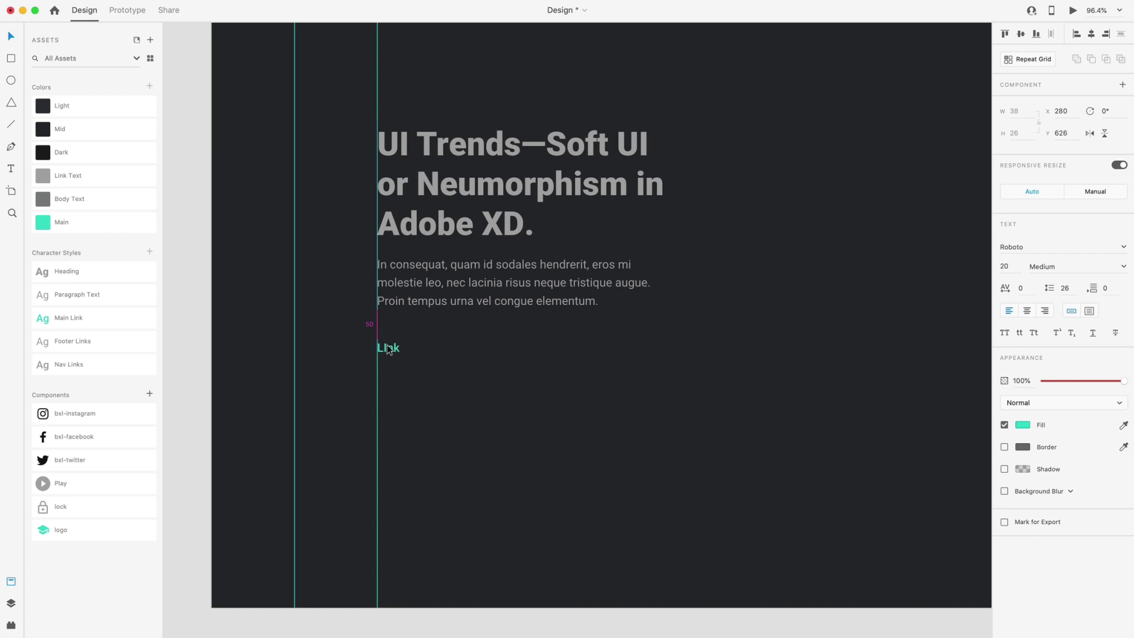
pyautogui.doubleClick(392, 346)
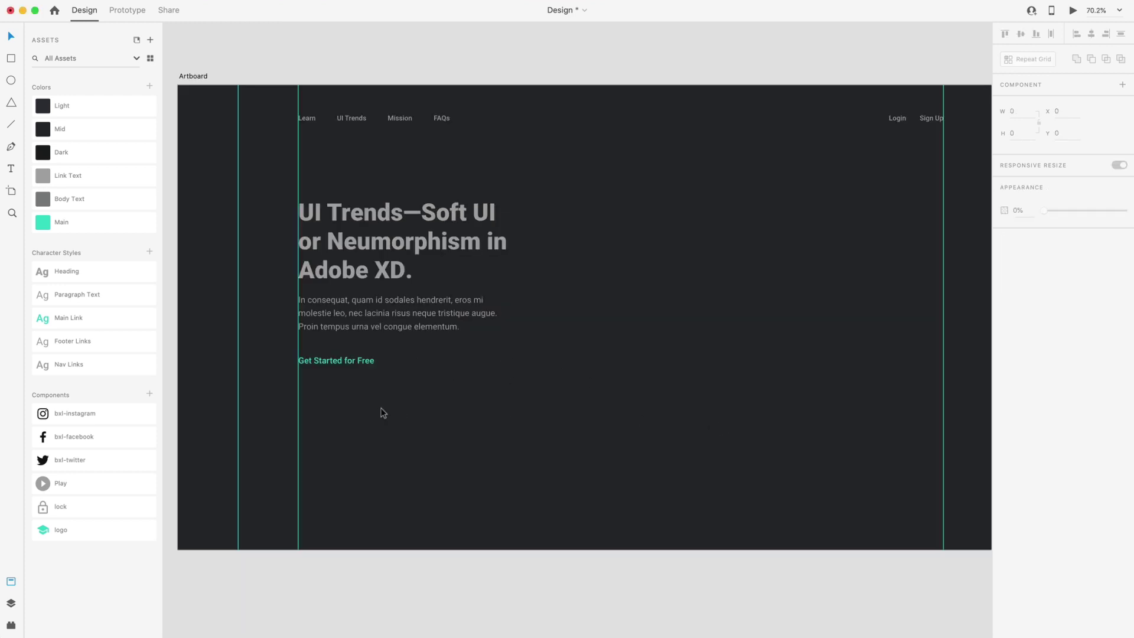
# Create a "Connect with us" label in Footer Links style from a copy of the green link, placed below it at X 280, Y 822.
pyautogui.moveTo(325, 360); pyautogui.dragTo(323, 477)
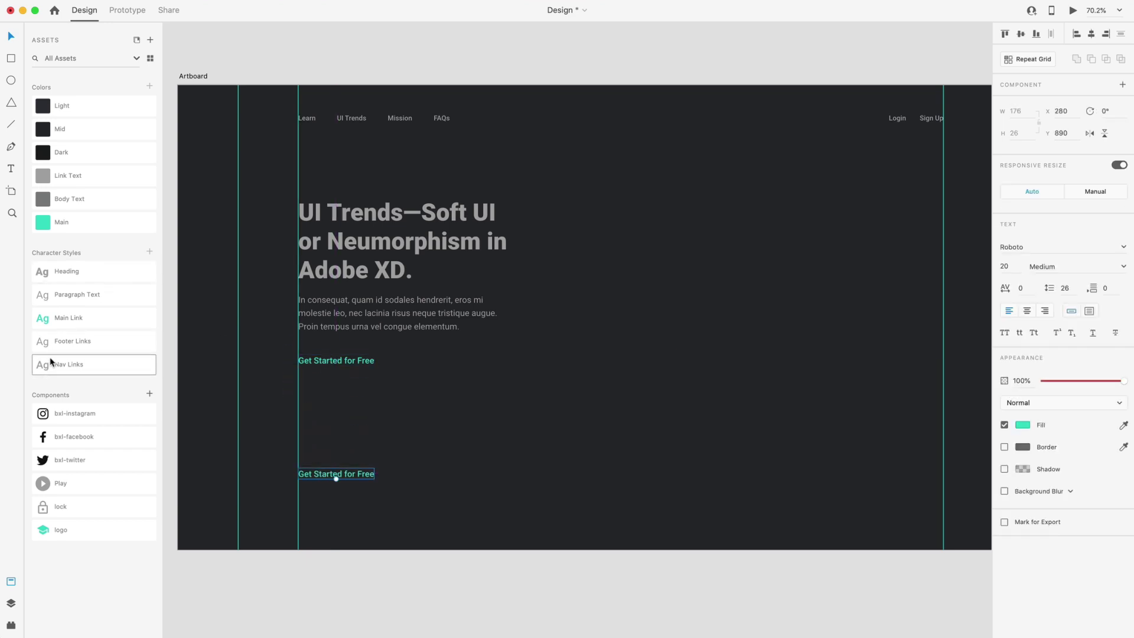
pyautogui.click(105, 343)
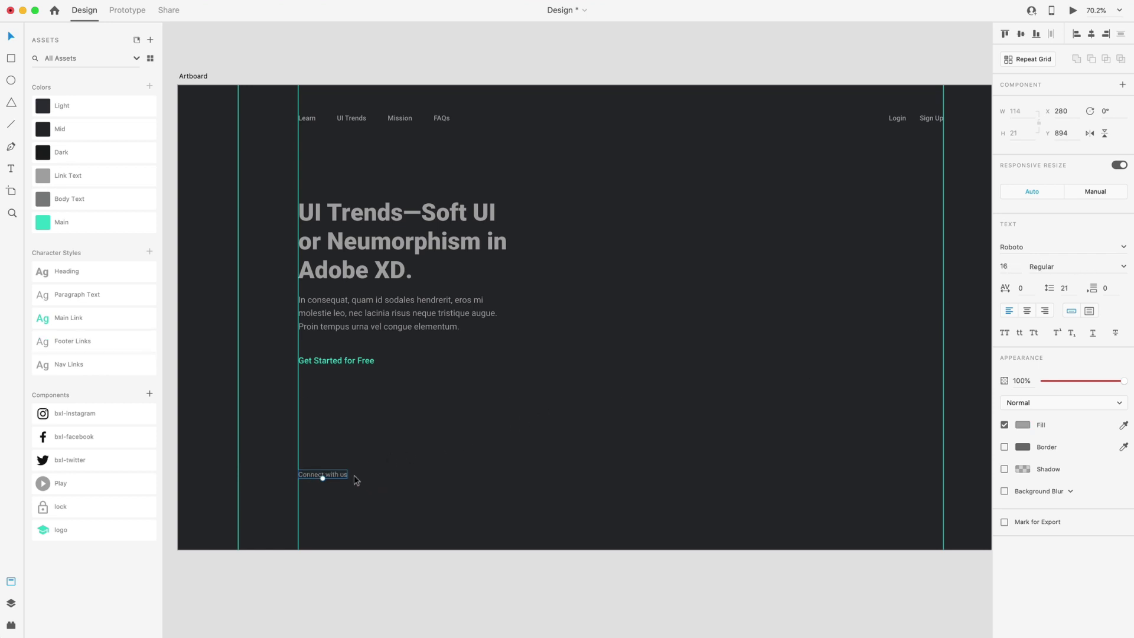
pyautogui.scroll(-1, 359, 480)
pyautogui.moveTo(337, 472); pyautogui.dragTo(334, 439)
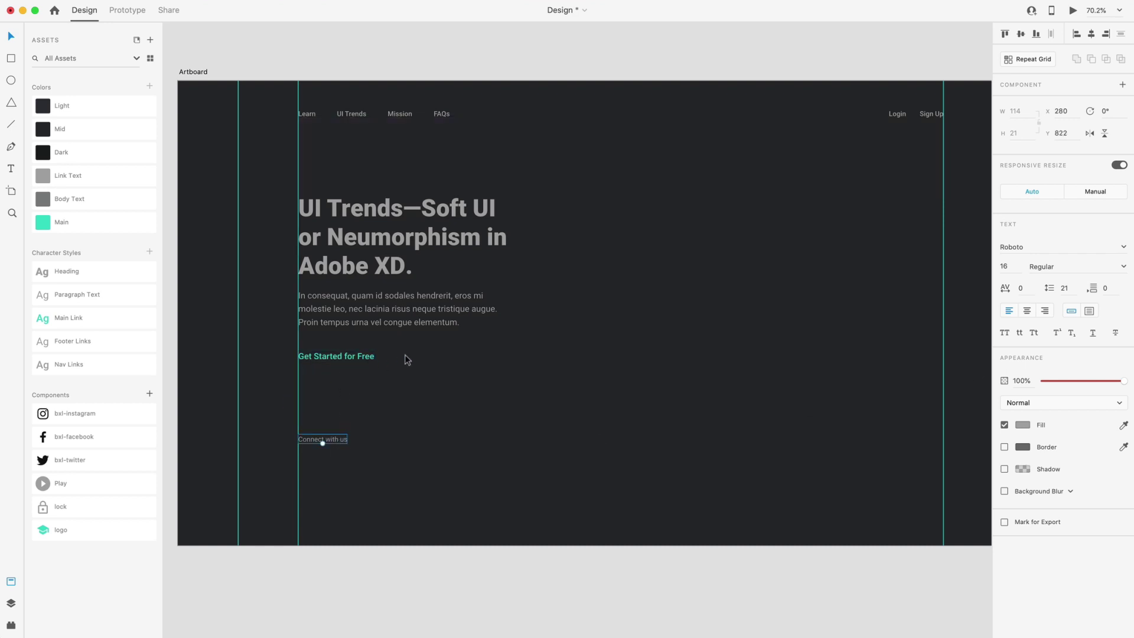
pyautogui.click(702, 334)
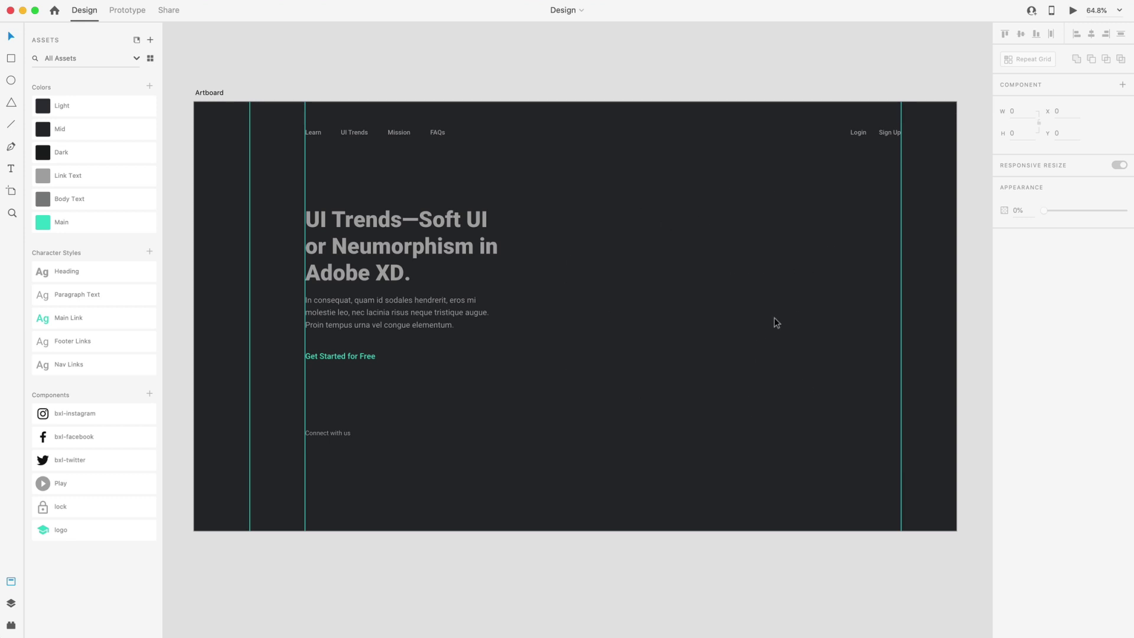
# Draw a rectangle, scale it to 800 × 450 px and place it beside the heading text at X 1015, Y 315.
pyautogui.press('r')
pyautogui.moveTo(194, 102); pyautogui.dragTo(957, 531)
pyautogui.press('v')
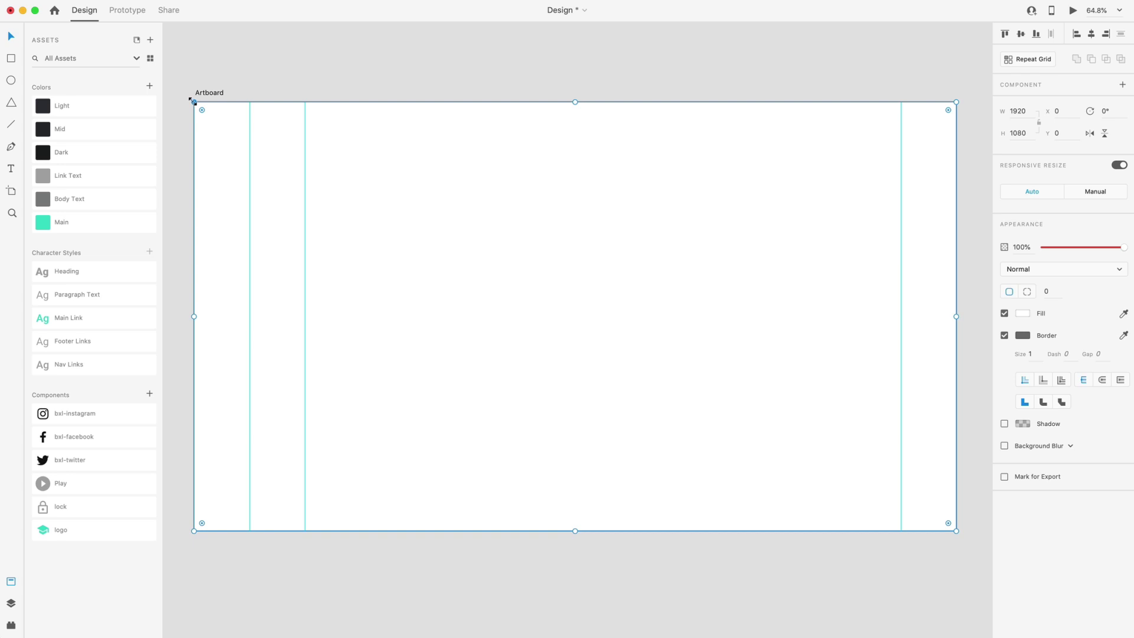
pyautogui.moveTo(193, 101); pyautogui.dragTo(307, 189)
pyautogui.moveTo(348, 217); pyautogui.dragTo(366, 227)
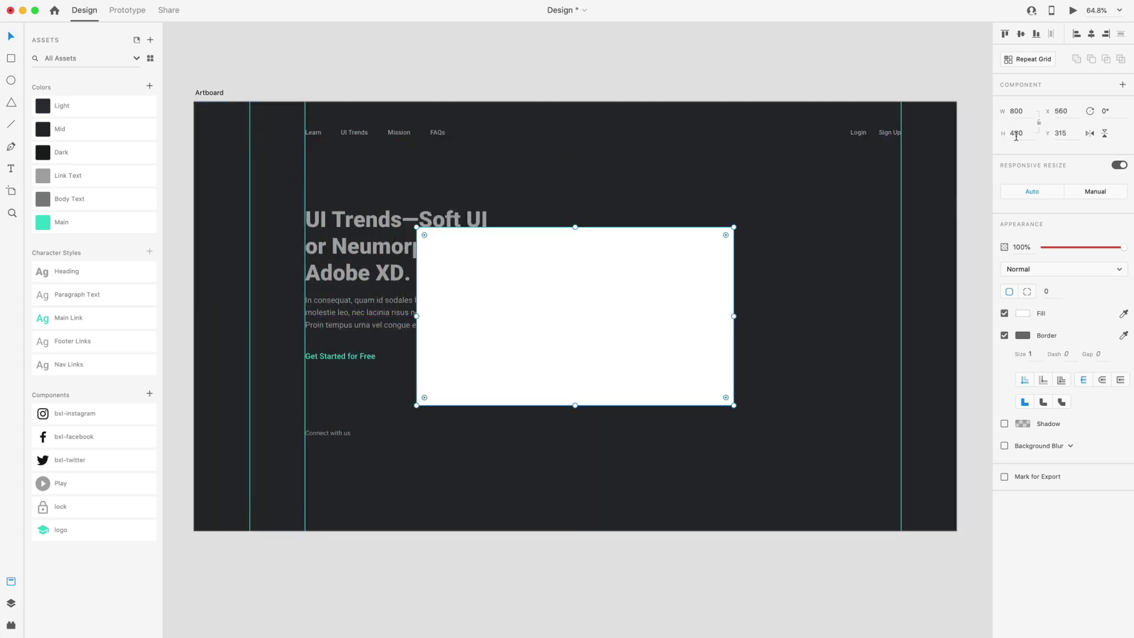
pyautogui.moveTo(530, 291); pyautogui.dragTo(694, 291)
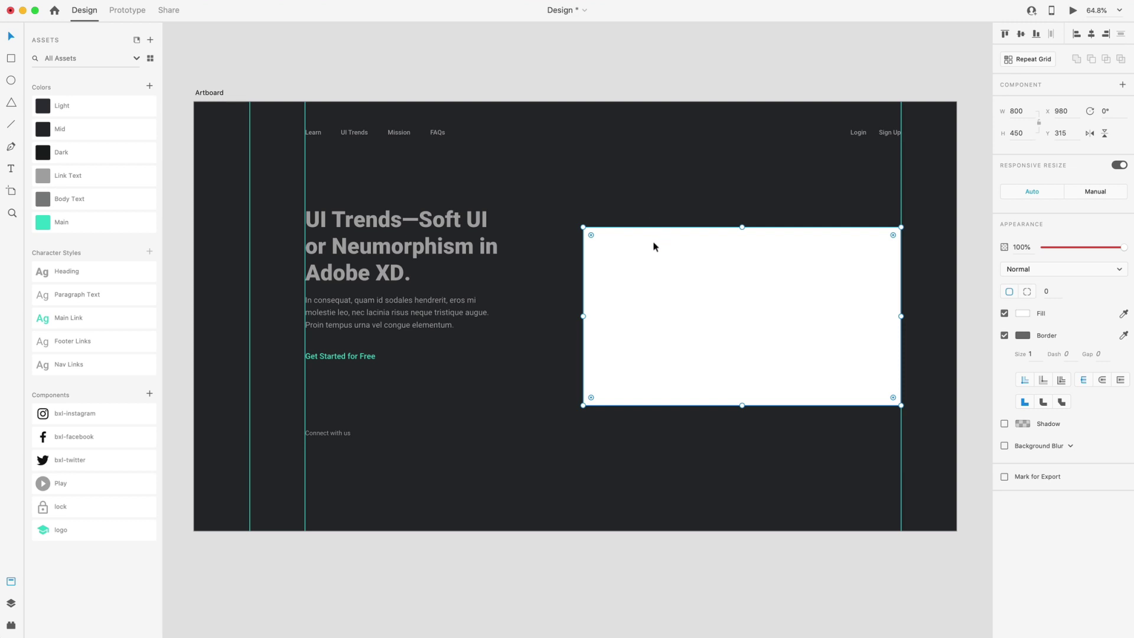
pyautogui.moveTo(630, 325); pyautogui.dragTo(648, 327)
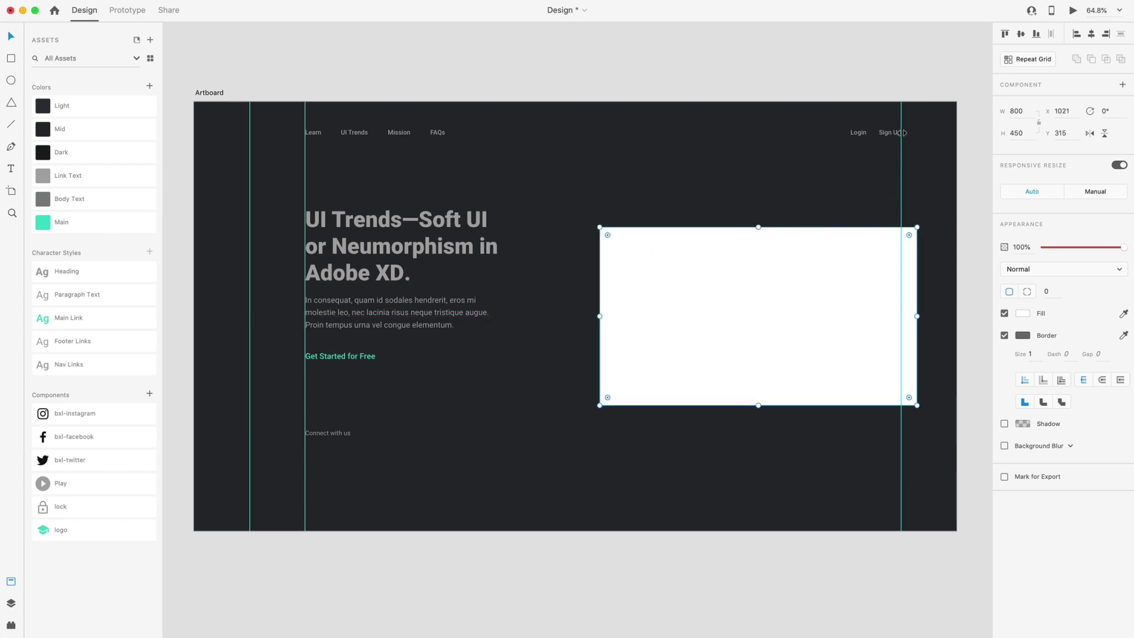
pyautogui.moveTo(823, 311); pyautogui.dragTo(821, 307)
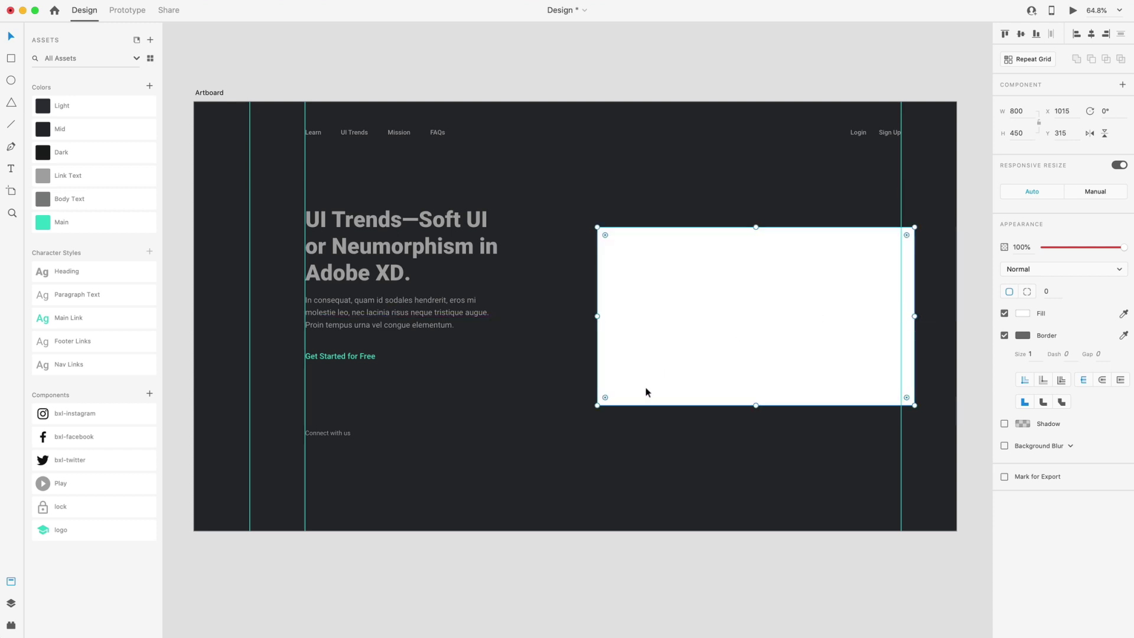
# Fill the 800 × 450 px rectangle with the Dark color and remove its border.
pyautogui.click(517, 333)
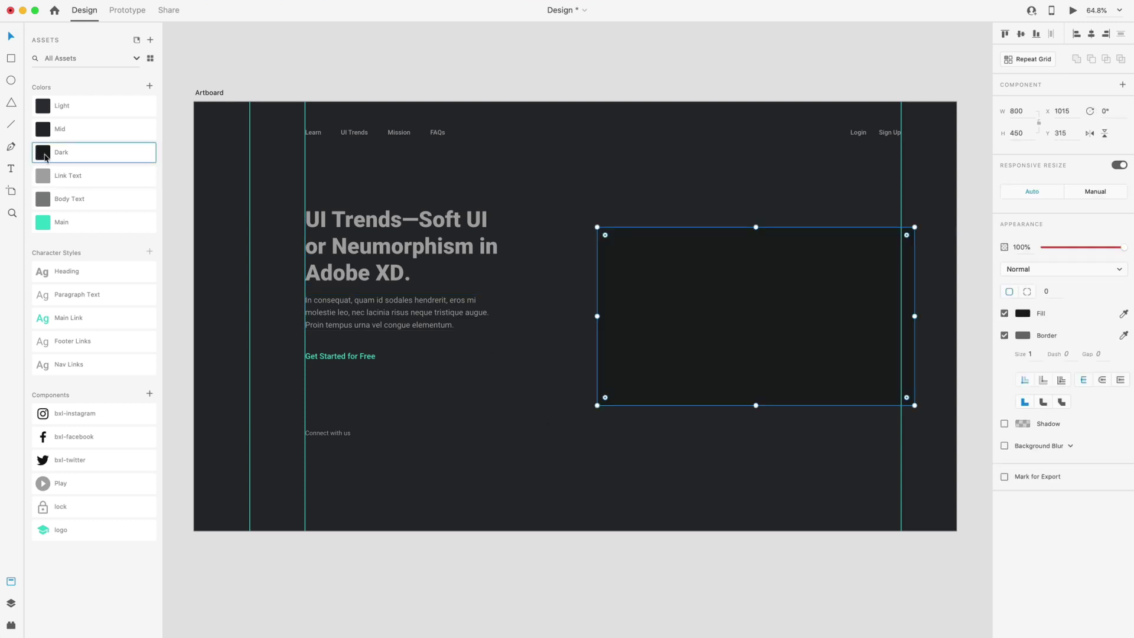
pyautogui.click(545, 387)
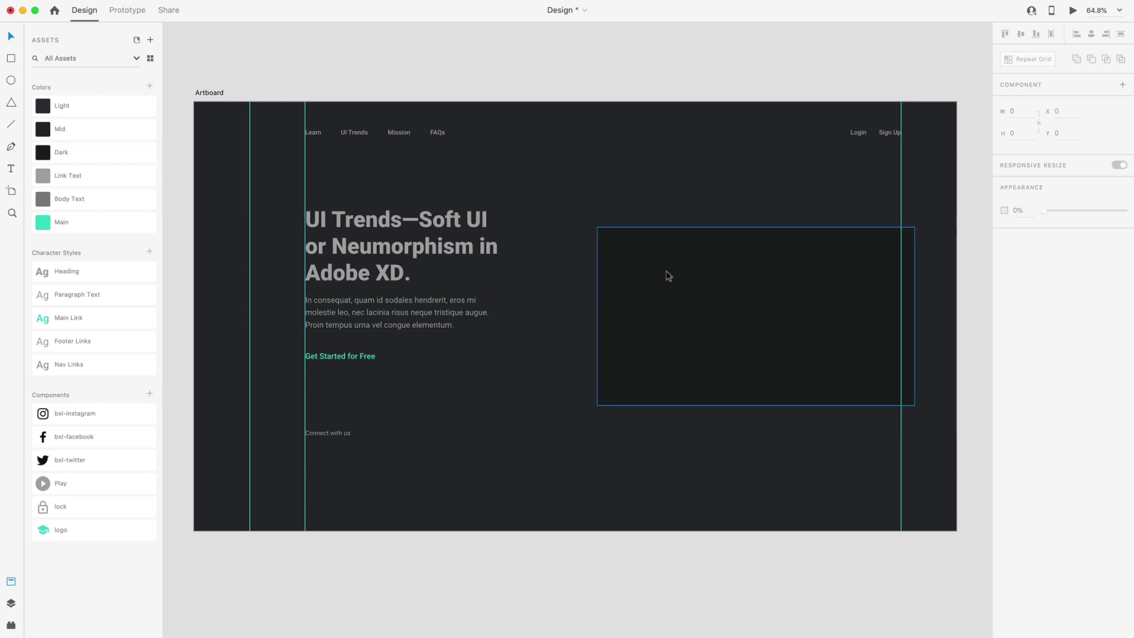
pyautogui.click(745, 284)
pyautogui.click(1005, 336)
pyautogui.click(678, 145)
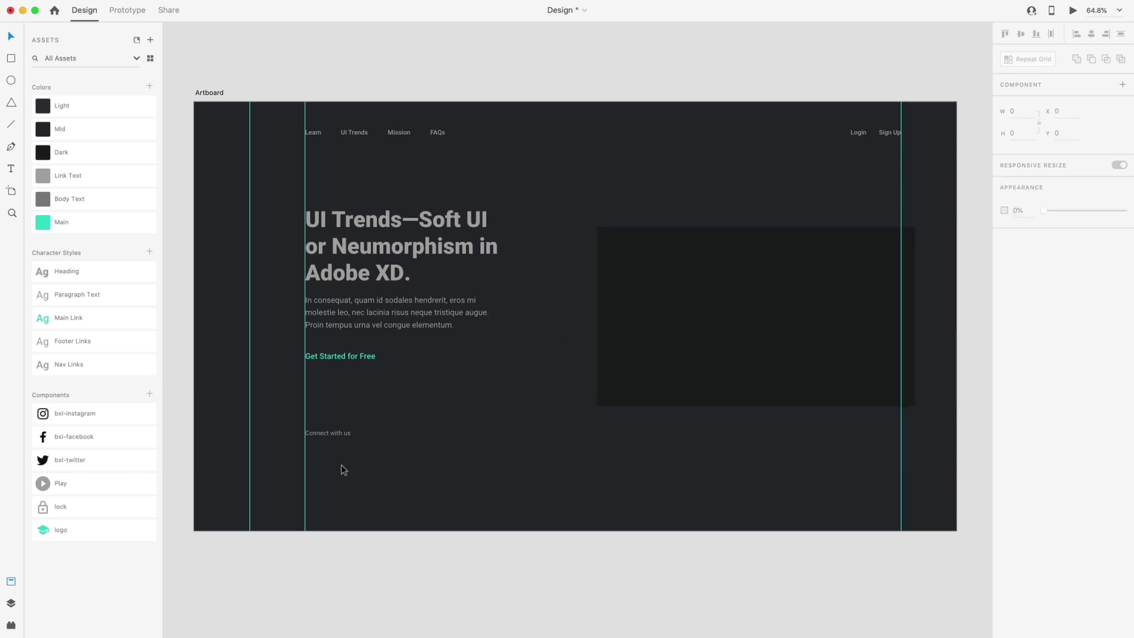
# Draw a 250 × 100 px rectangle beneath "Connect with us", aligned to the second guide at X 280, Y 855.
pyautogui.hscroll(-2, 336, 455)
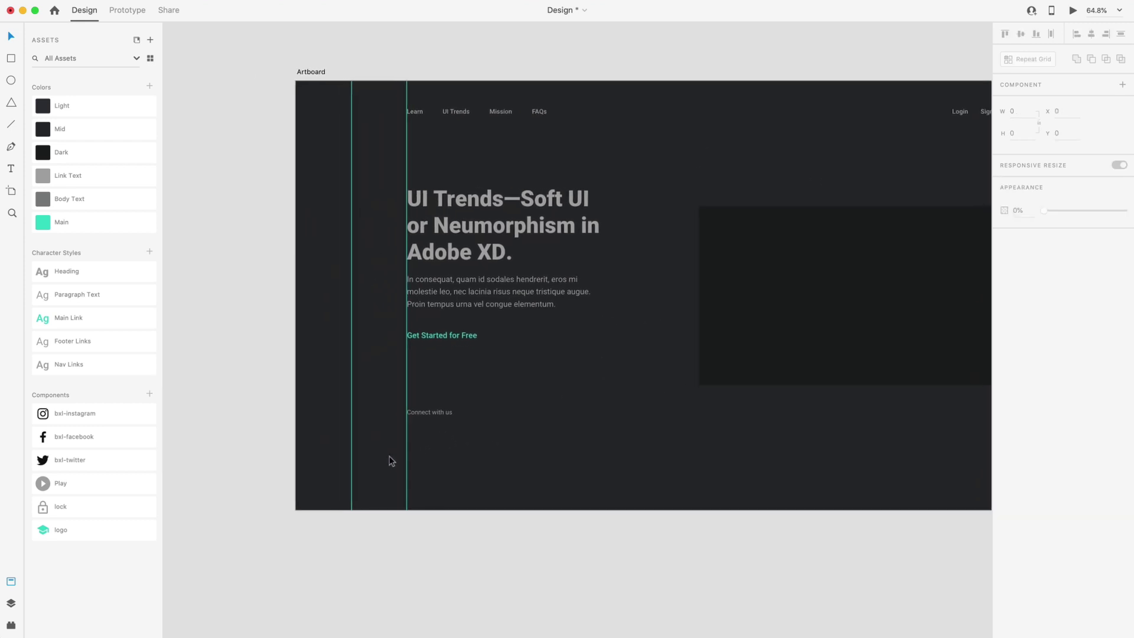
pyautogui.scroll(5, 391, 461)
pyautogui.click(8, 63)
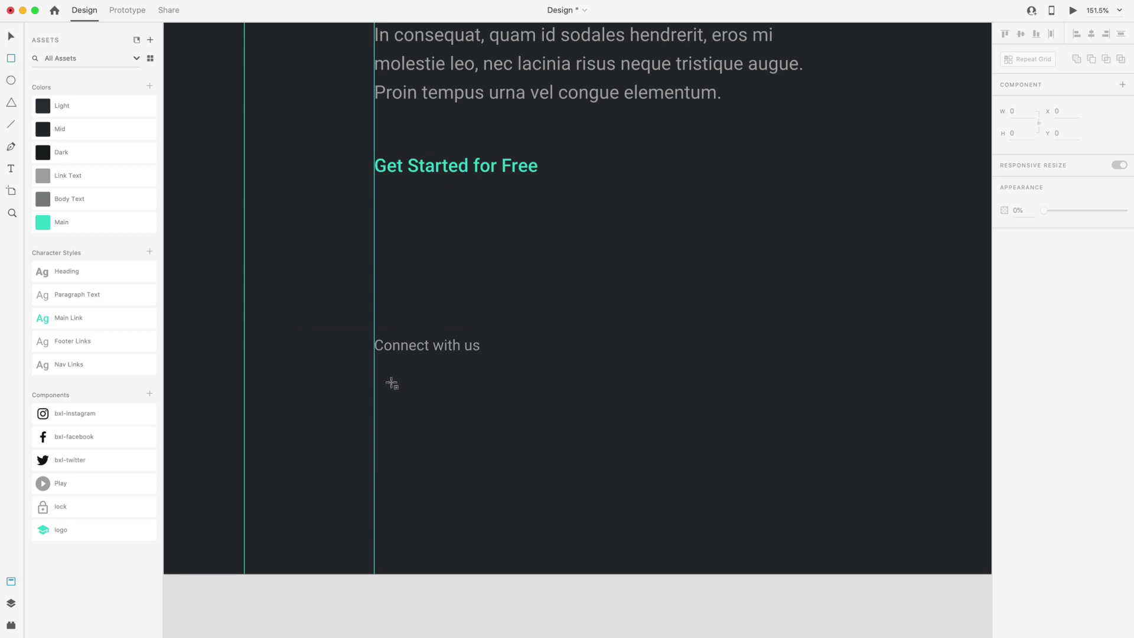
pyautogui.moveTo(374, 373); pyautogui.dragTo(612, 453)
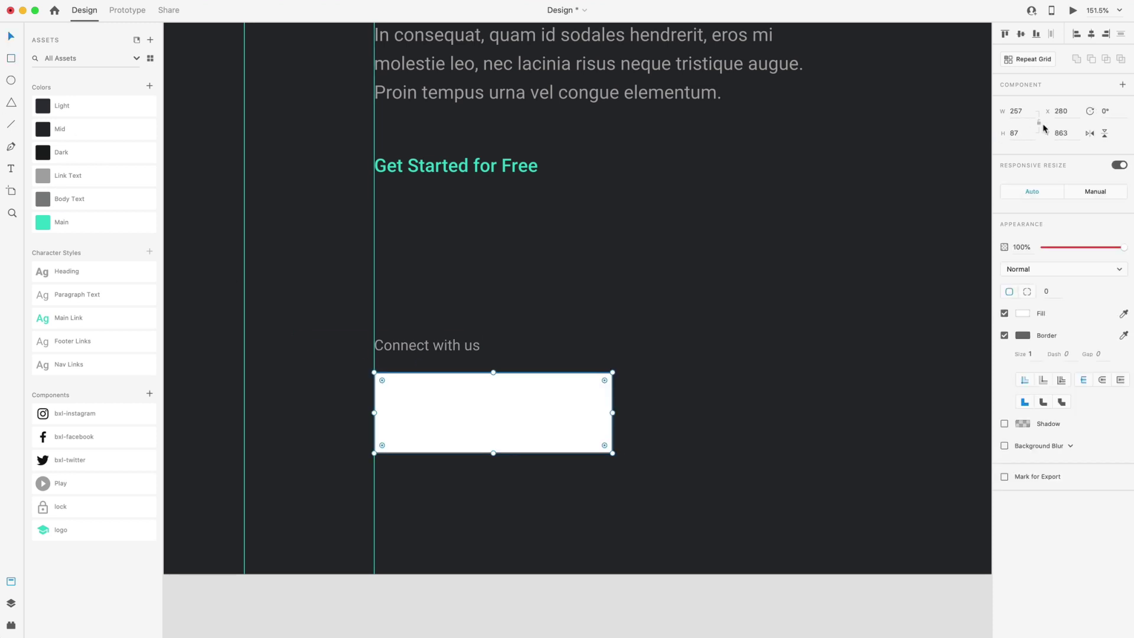
pyautogui.click(1030, 113)
pyautogui.write('2')
pyautogui.press('Tab')
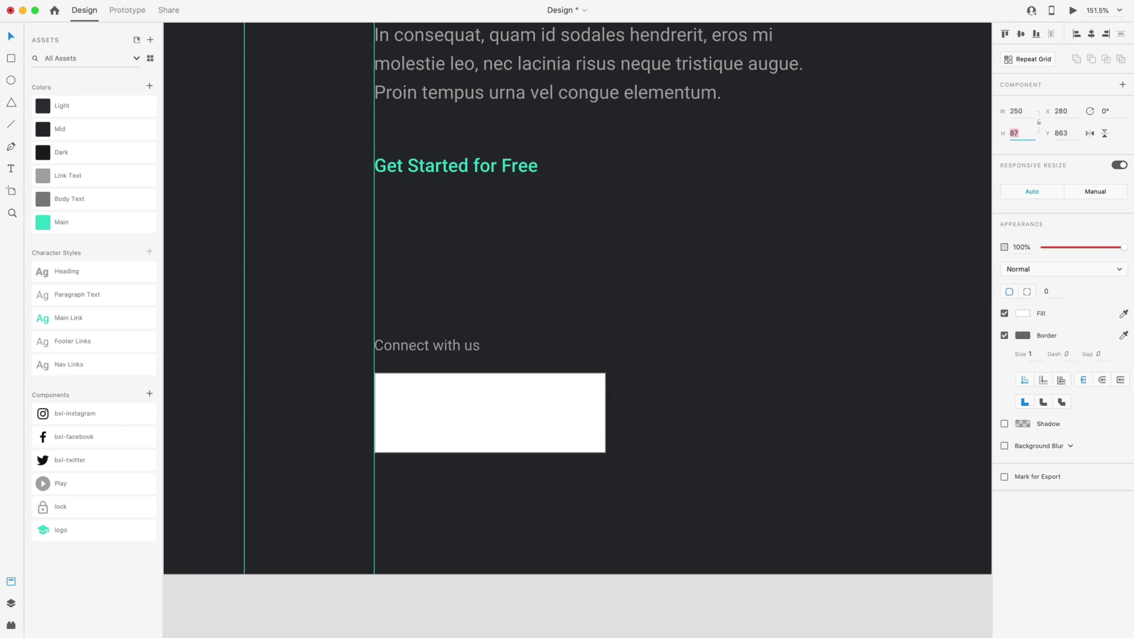
pyautogui.write('100')
pyautogui.press('Return')
pyautogui.moveTo(491, 424); pyautogui.dragTo(491, 417)
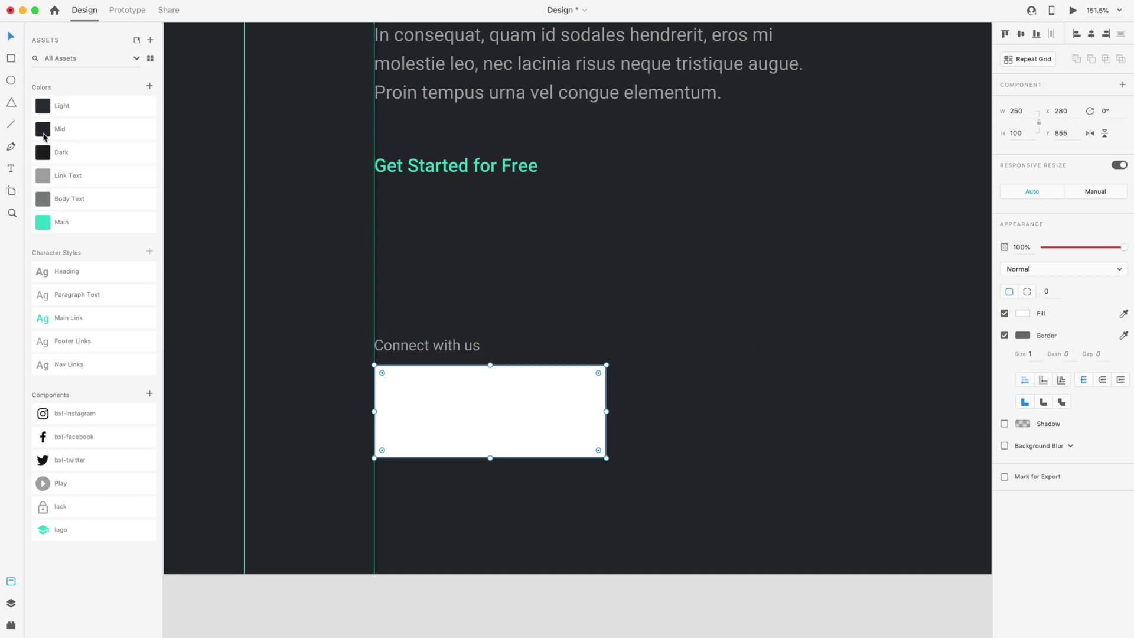
# Fill the rectangle under "Connect with us" with the Dark color and remove its border.
pyautogui.click(44, 153)
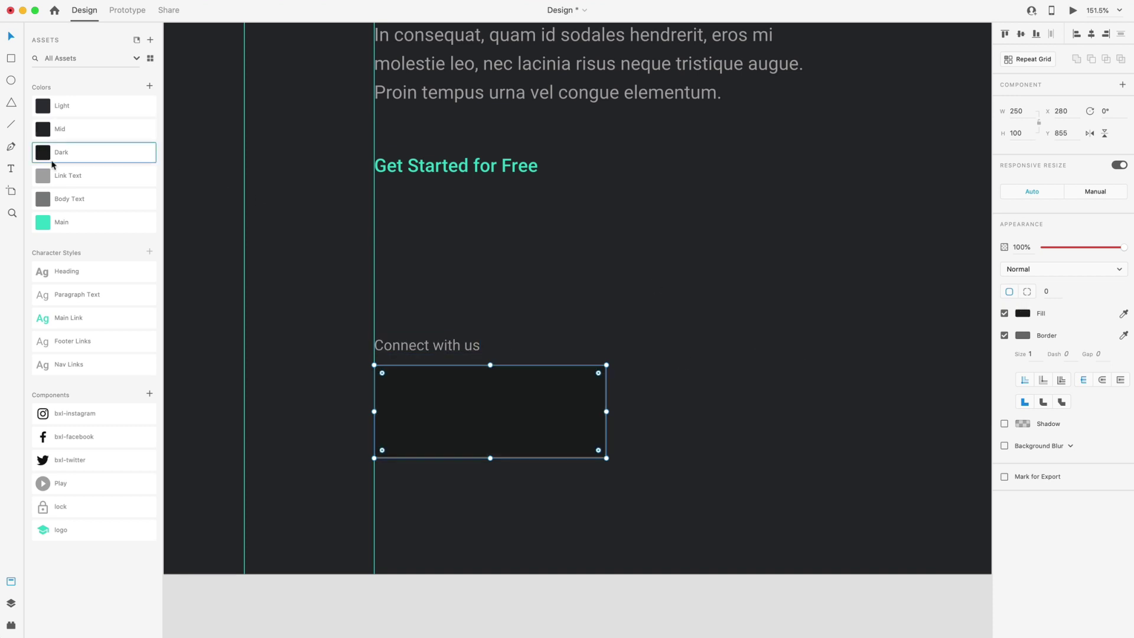
pyautogui.click(1004, 335)
pyautogui.click(787, 399)
# Replace the large rectangle's fill with a size 10 outer border, colored by sampling the artboard background.
pyautogui.press('super+0')
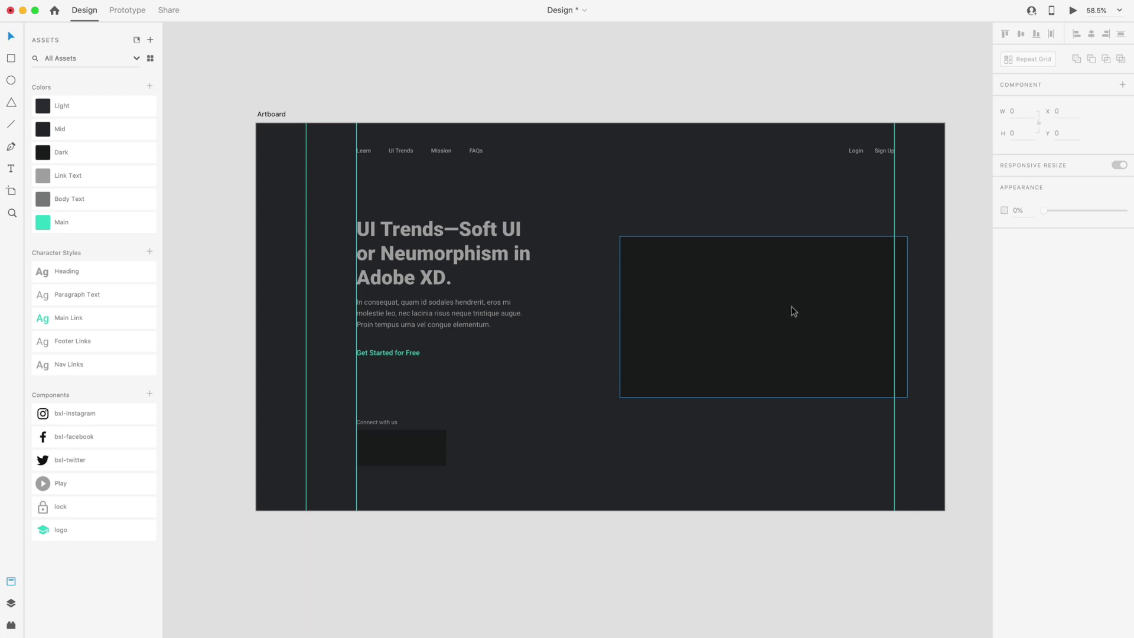
pyautogui.scroll(5, 806, 309)
pyautogui.hscroll(3, 806, 309)
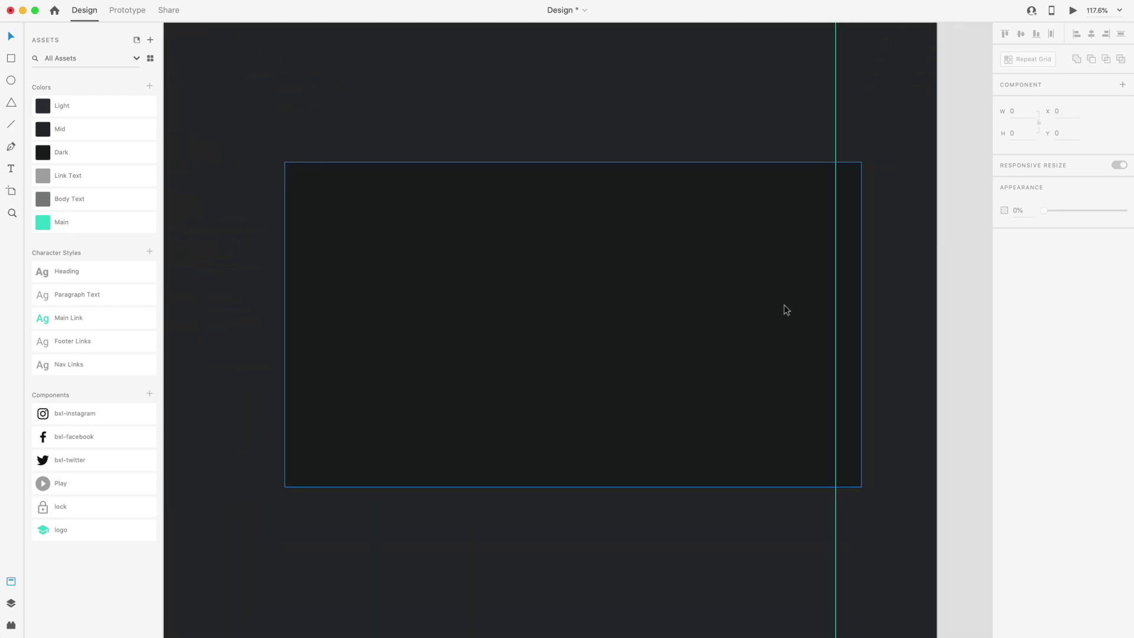
pyautogui.click(585, 286)
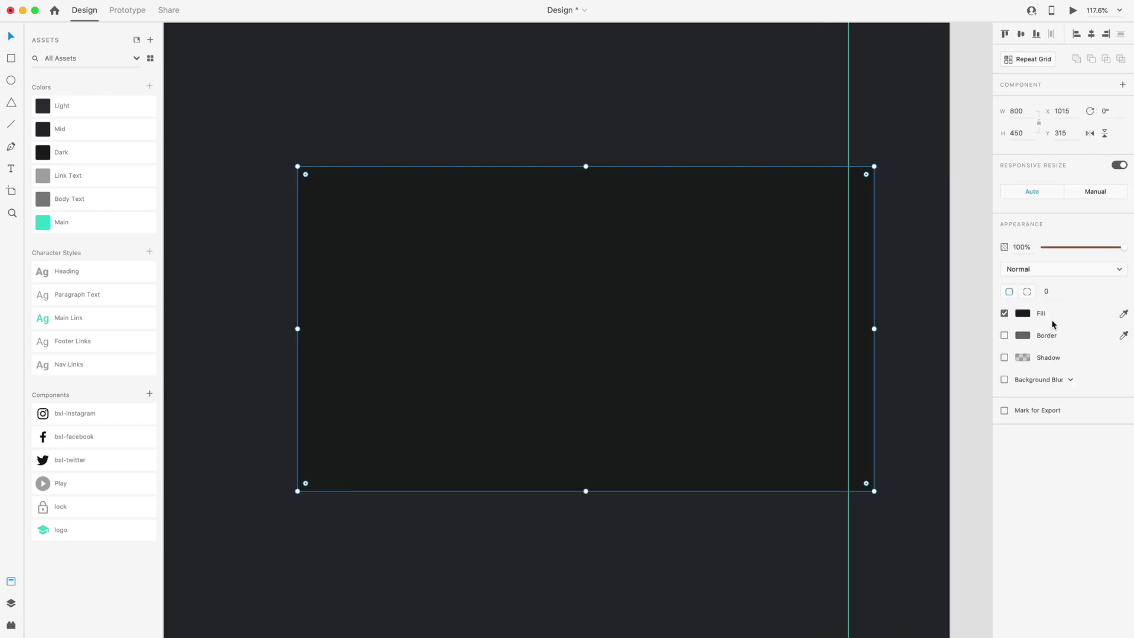
pyautogui.click(1005, 314)
pyautogui.click(1004, 335)
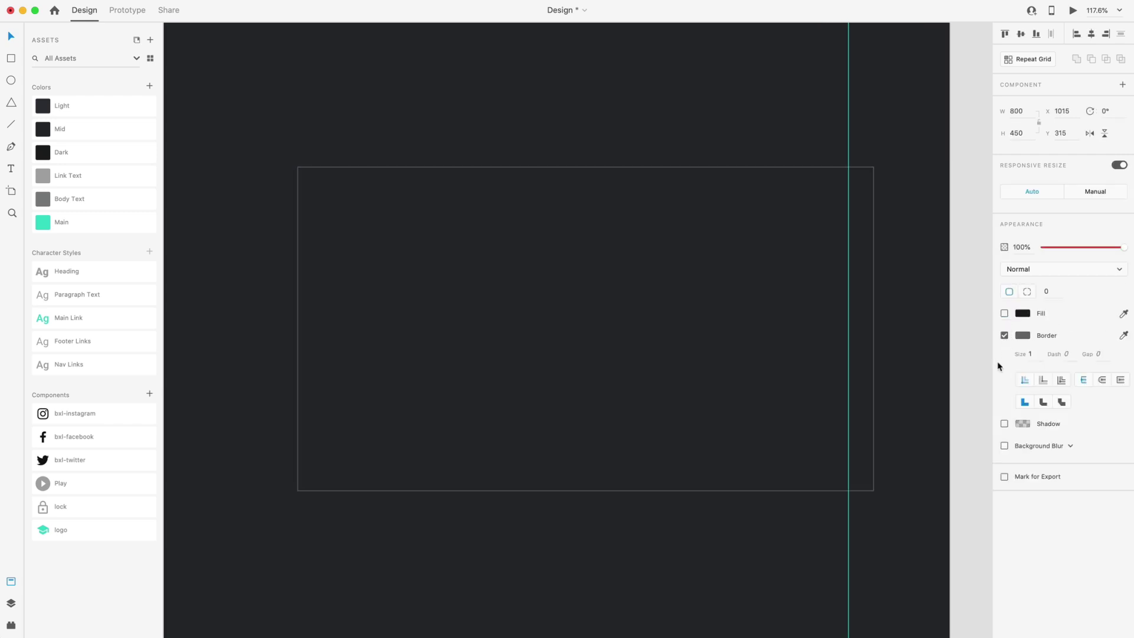
pyautogui.click(1044, 381)
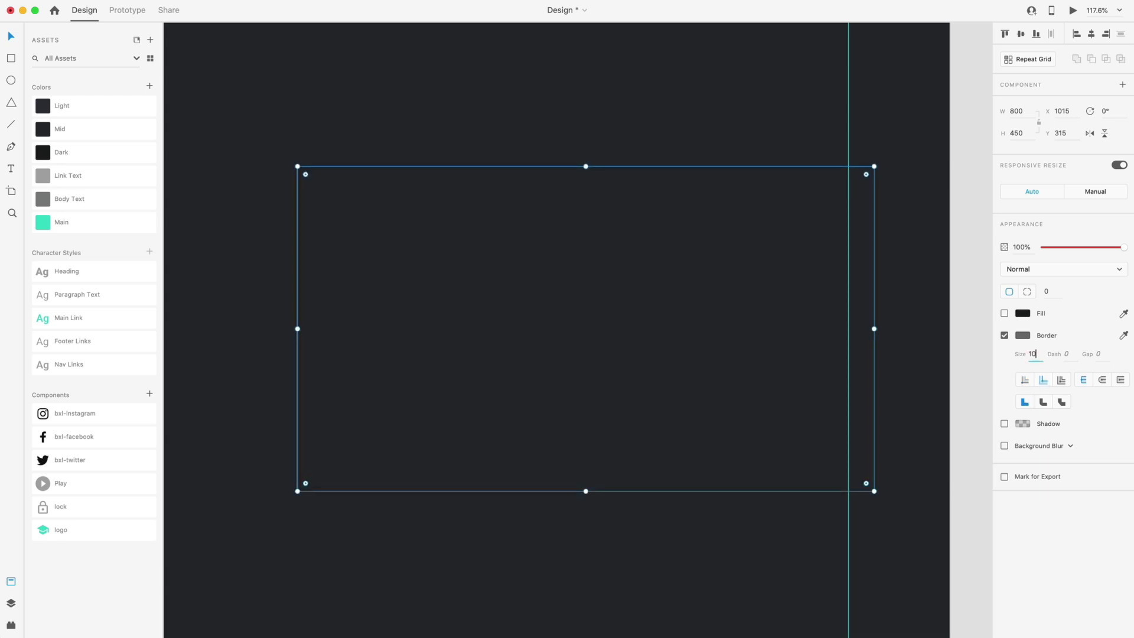
pyautogui.press('Return')
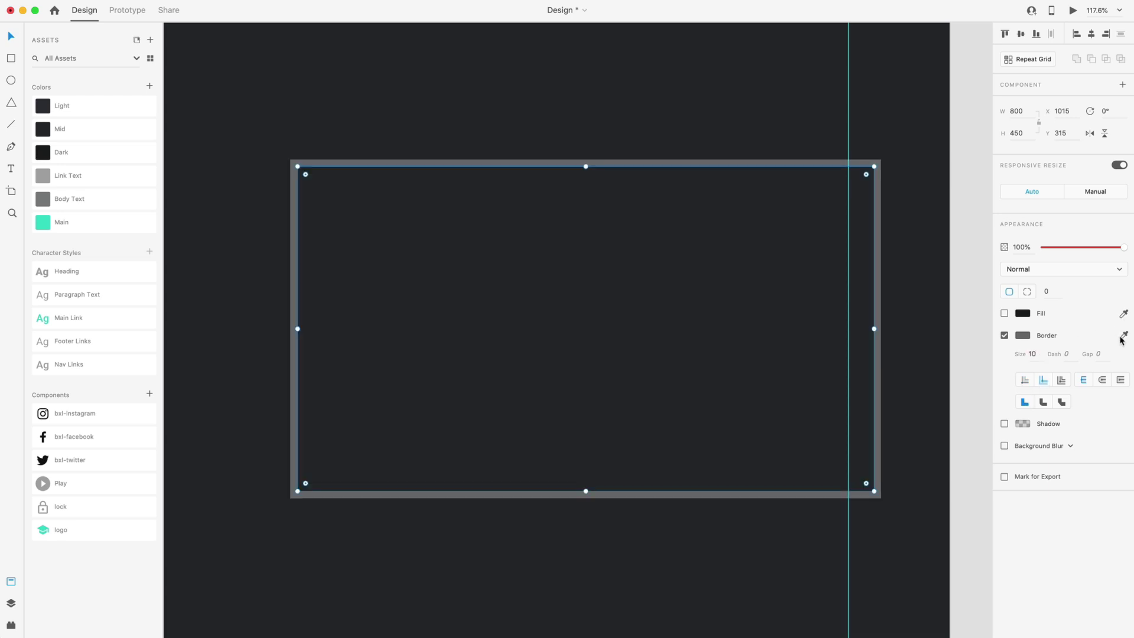
pyautogui.click(1122, 336)
pyautogui.click(690, 307)
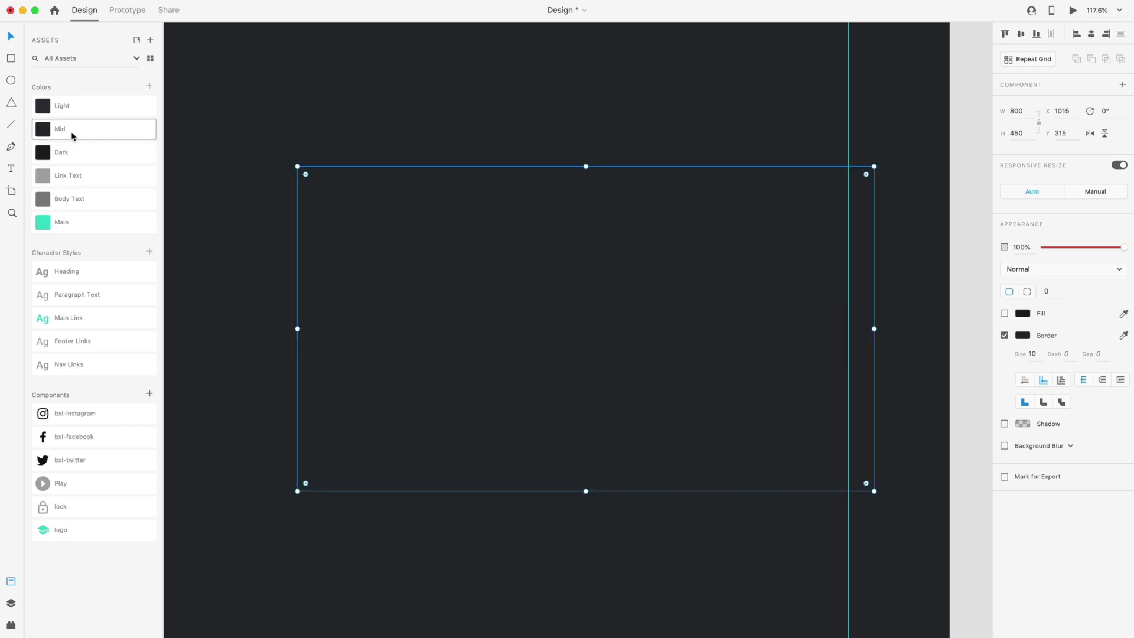
# Add a shadow to the large rectangular frame, using the saved dark swatch #1B1C1D at 100% opacity.
pyautogui.click(1005, 424)
pyautogui.click(1022, 423)
pyautogui.click(902, 488)
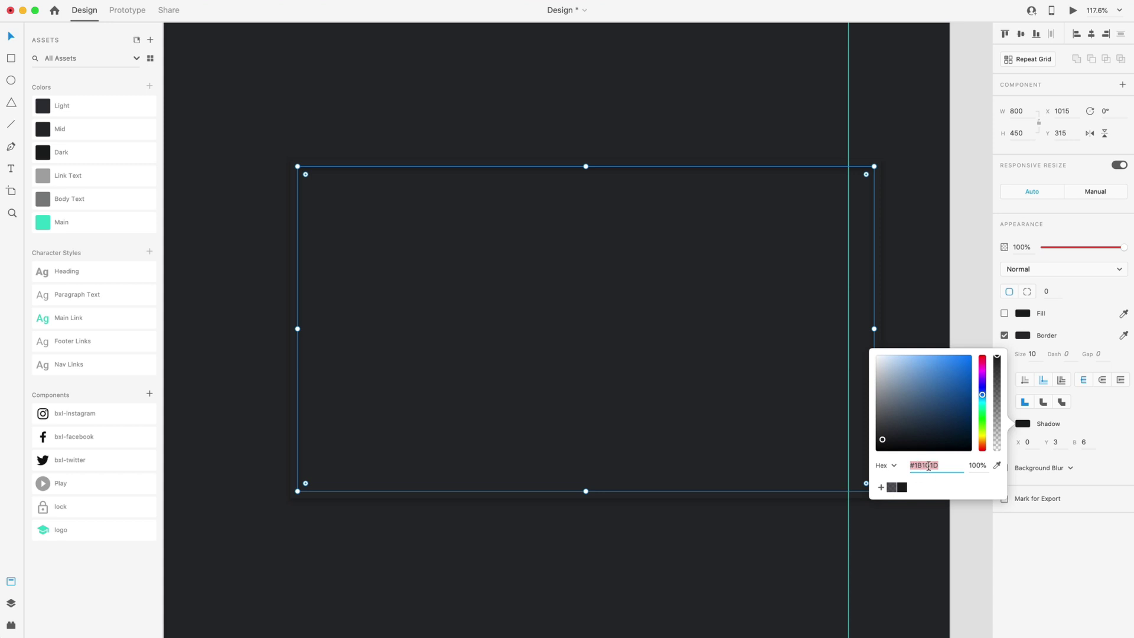
pyautogui.click(1022, 335)
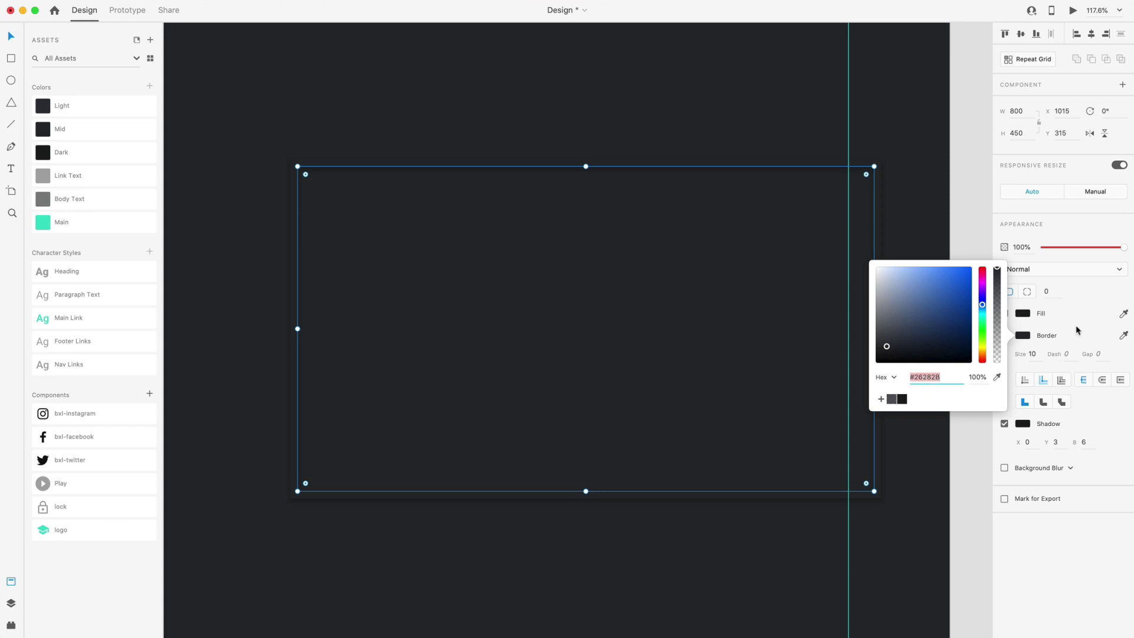
pyautogui.click(1020, 425)
pyautogui.click(1020, 424)
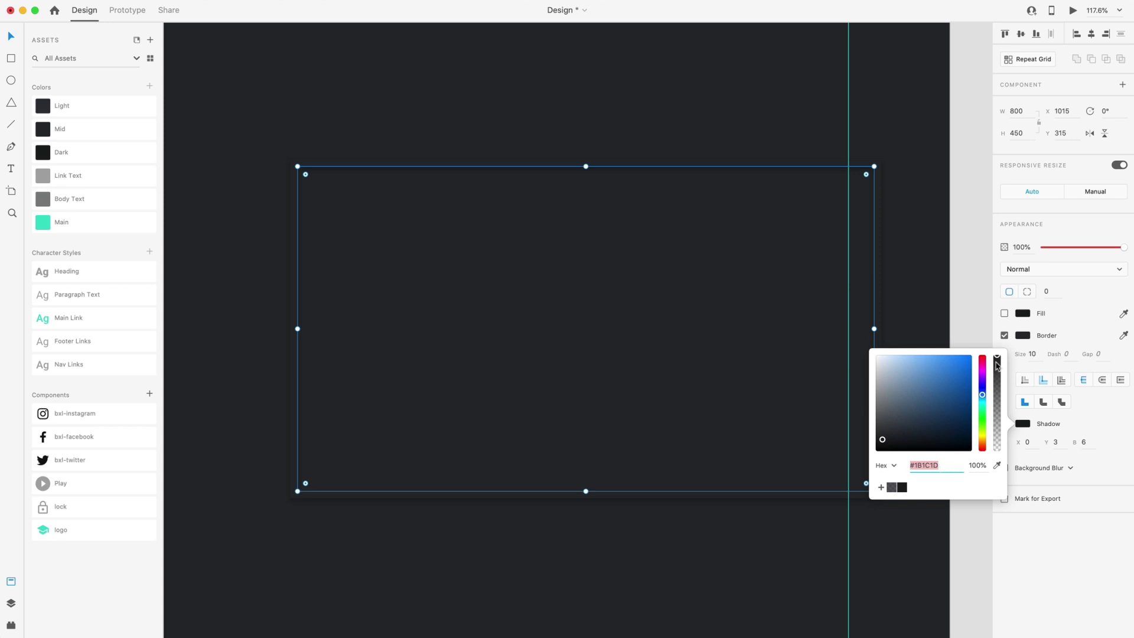
pyautogui.click(1092, 421)
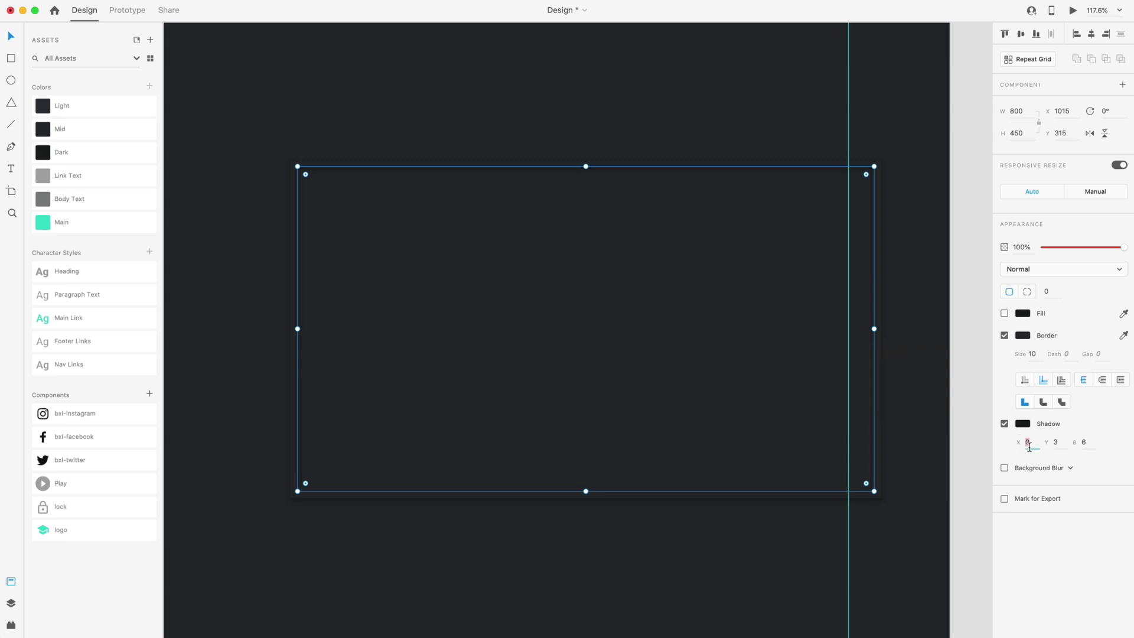
# Set the frame's dark shadow to X 5, Y 5 and blur 11.
pyautogui.write('5')
pyautogui.click(1059, 443)
pyautogui.write('5')
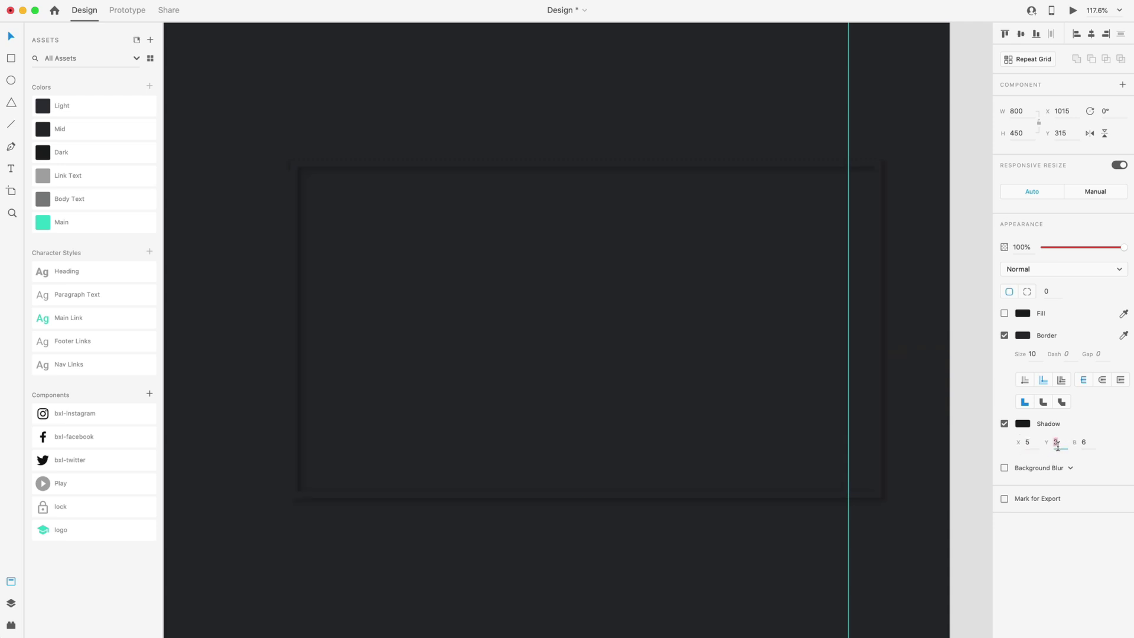
pyautogui.click(1086, 443)
pyautogui.write('11')
pyautogui.press('Return')
# On the duplicated frame, set the shadow to X -5, Y -5 with the lighter swatch #2F3136 at 80% opacity.
pyautogui.scroll(1, 736, 537)
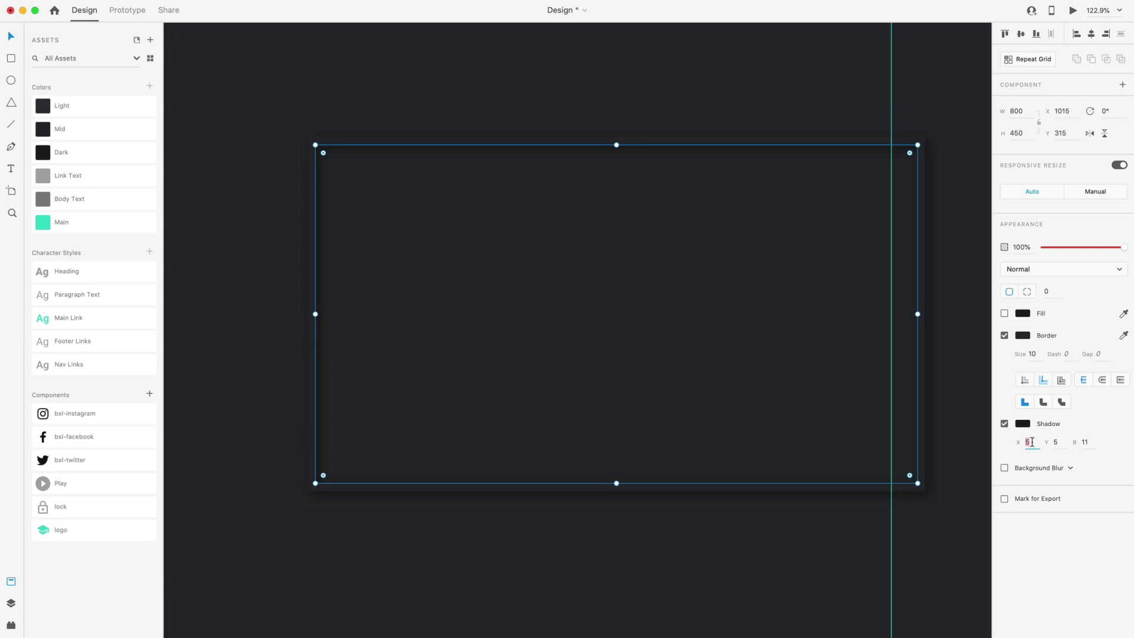
pyautogui.press('Tab')
pyautogui.write('-5')
pyautogui.click(1027, 428)
pyautogui.click(893, 488)
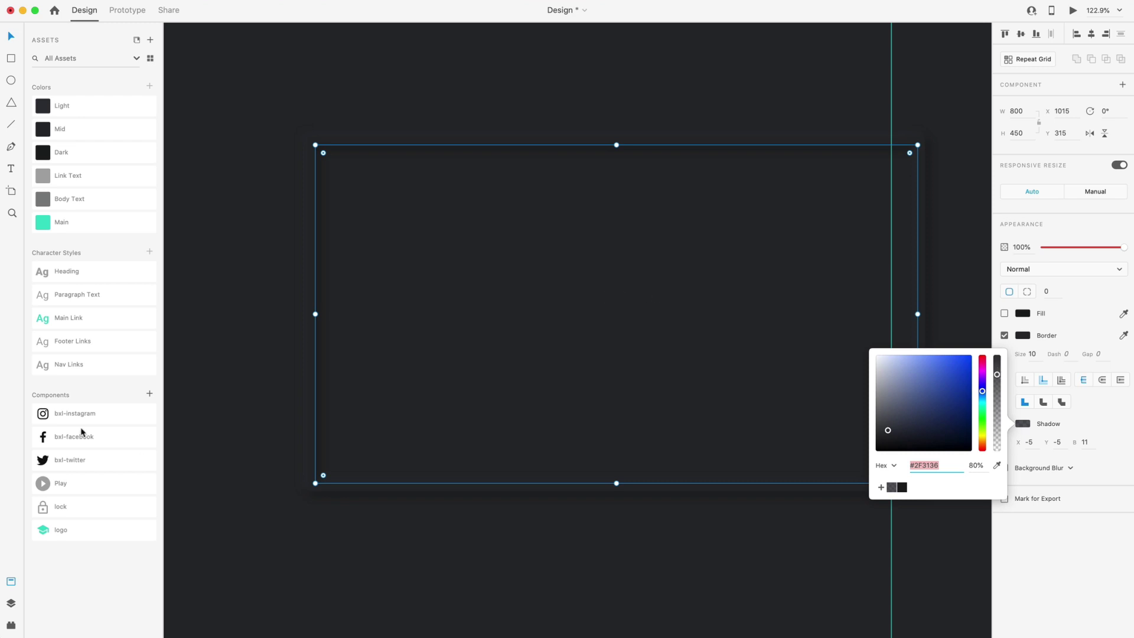
pyautogui.click(268, 305)
pyautogui.scroll(-5, 566, 596)
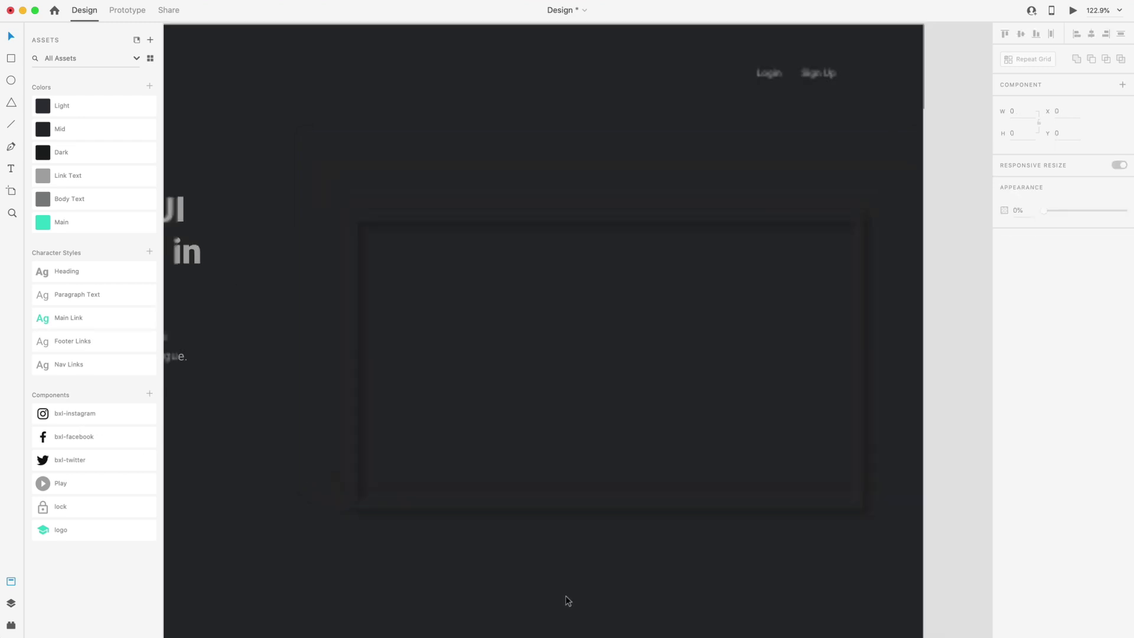
pyautogui.scroll(3, 567, 598)
pyautogui.scroll(5, 589, 600)
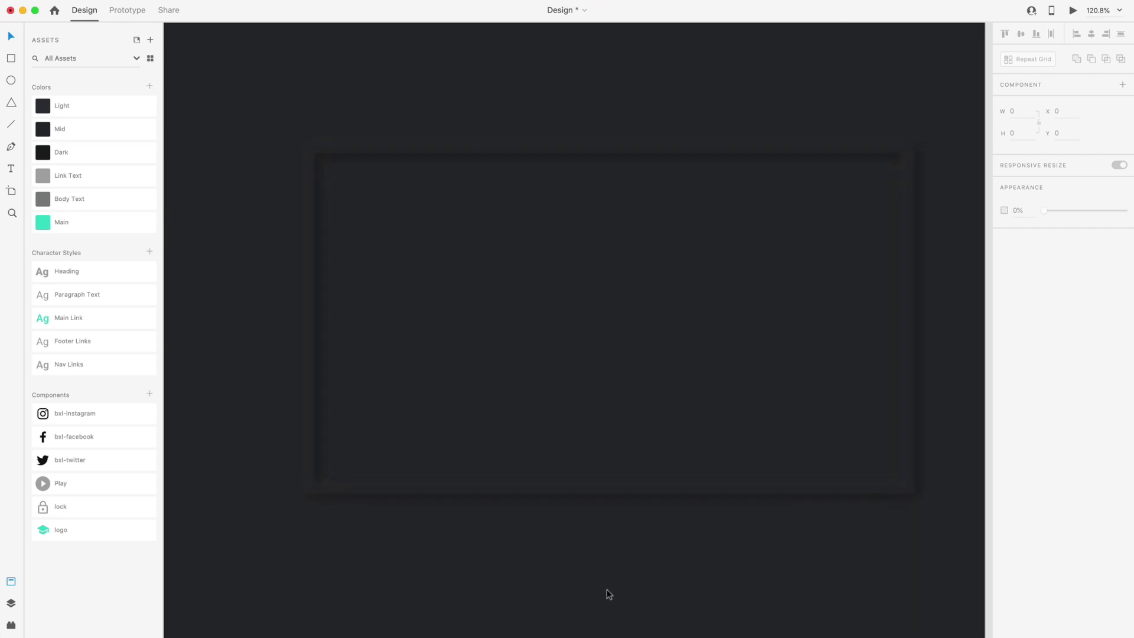
pyautogui.scroll(5, 656, 361)
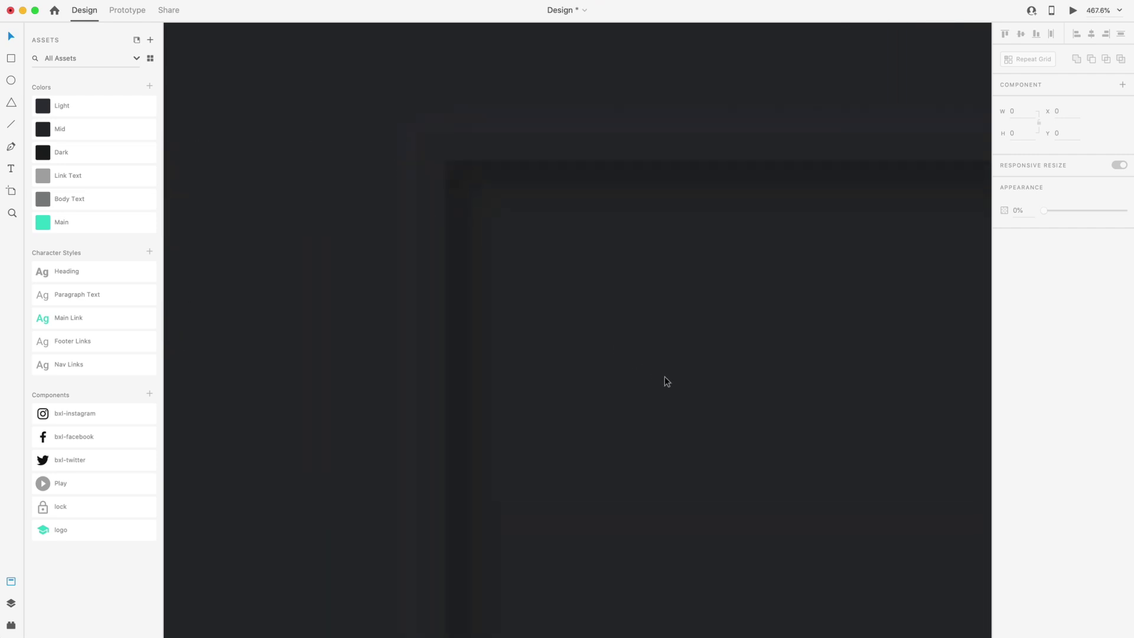
# Round the corners of both stacked frames to a radius of 15.
pyautogui.scroll(-5, 646, 317)
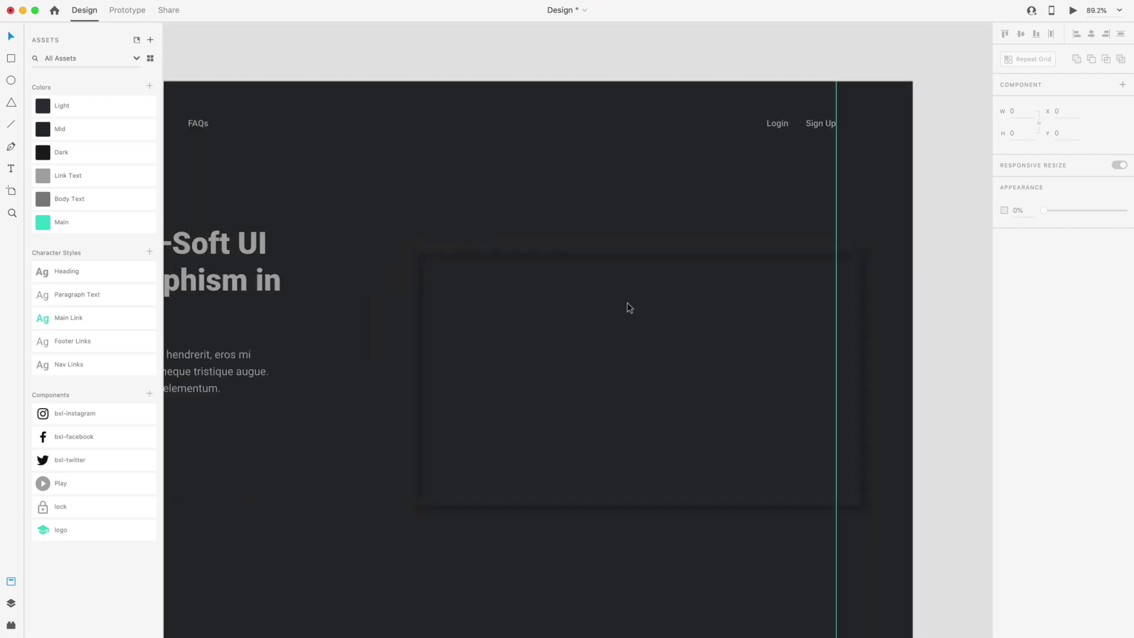
pyautogui.click(805, 436)
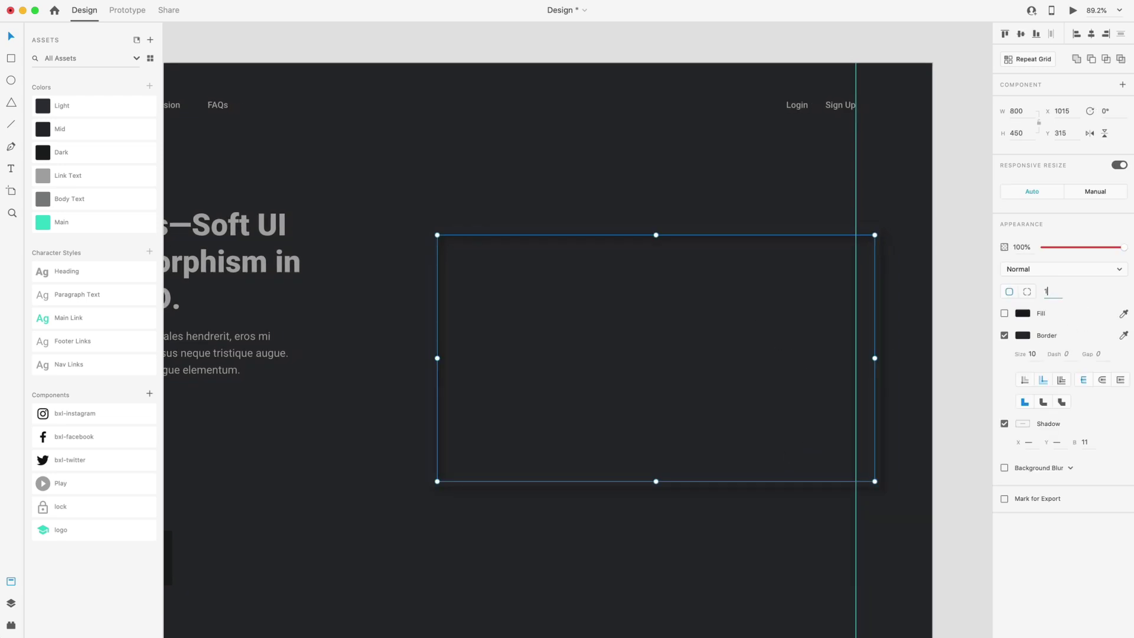
pyautogui.press('Return')
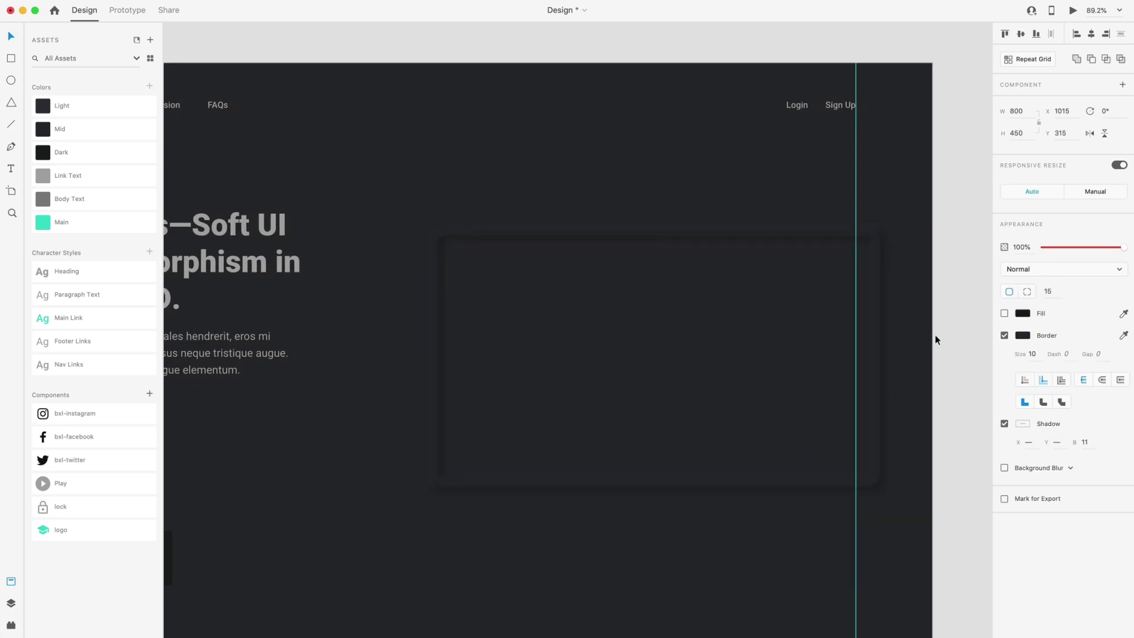
pyautogui.click(745, 430)
pyautogui.scroll(-3, 808, 300)
pyautogui.scroll(3, 808, 300)
pyautogui.hscroll(2, 742, 370)
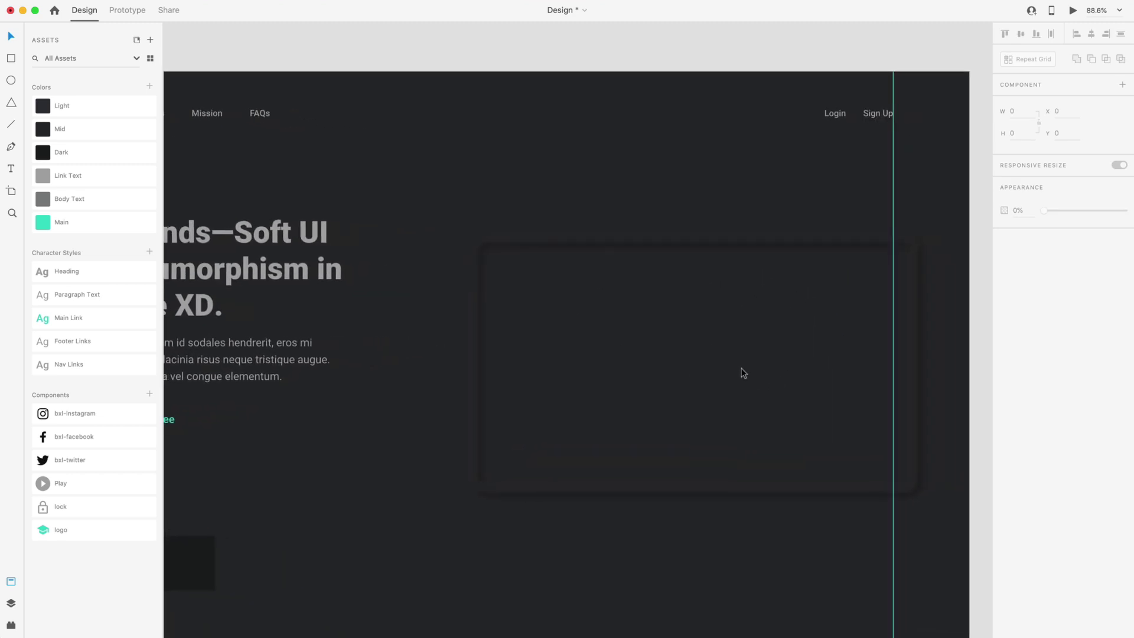
pyautogui.scroll(4, 743, 373)
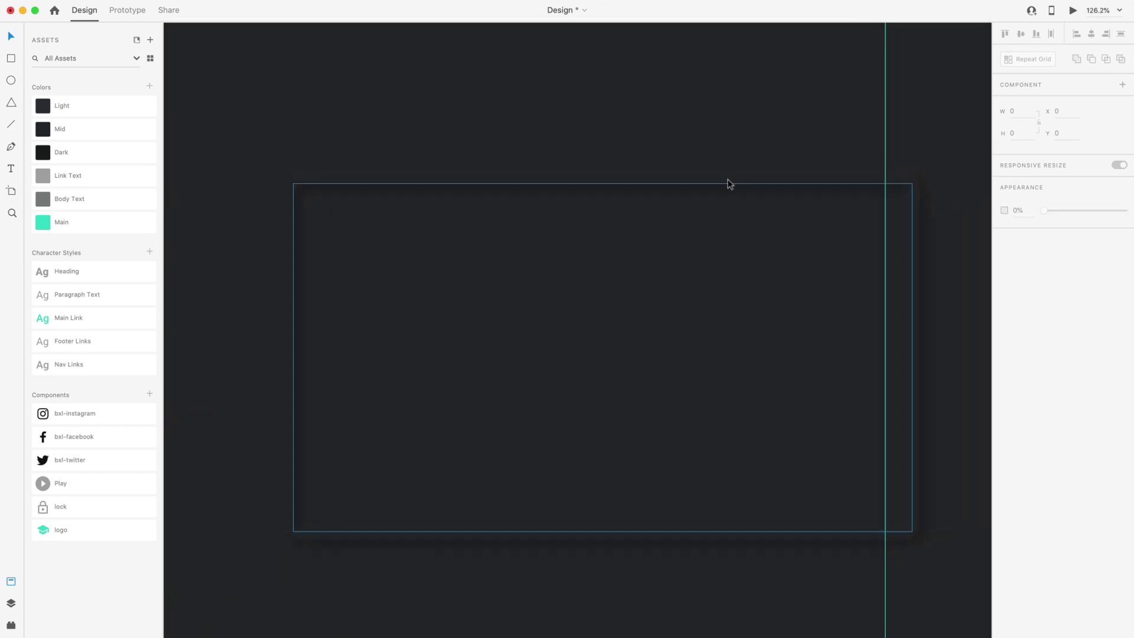
# Duplicate the rounded frame, remove the copy's shadow and border, and turn on its dark fill.
pyautogui.click(729, 249)
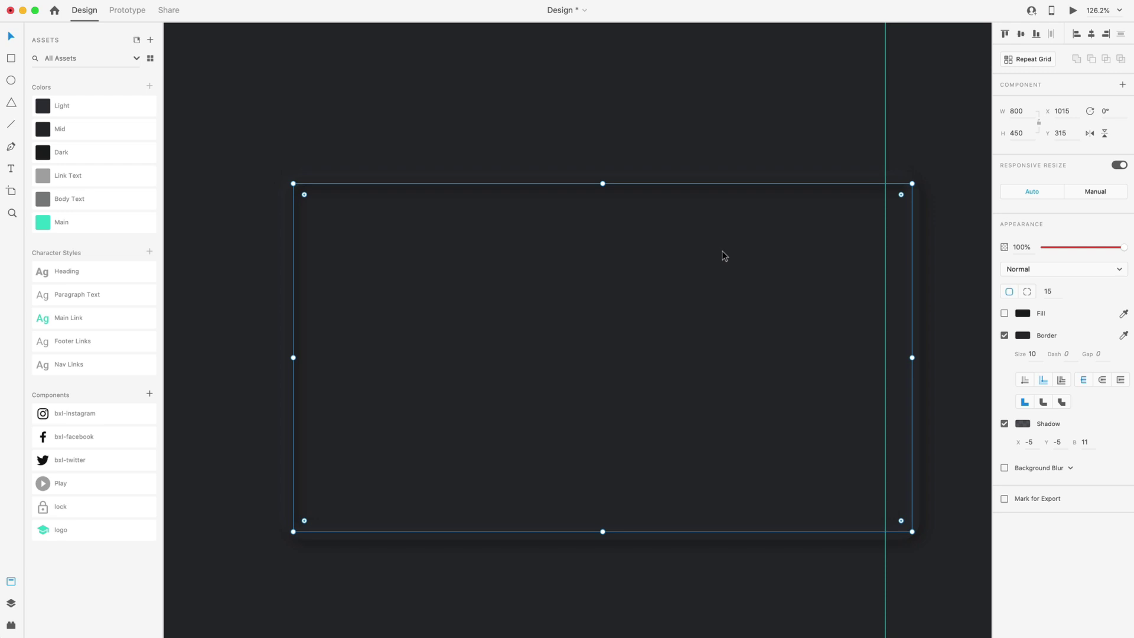
pyautogui.click(1004, 424)
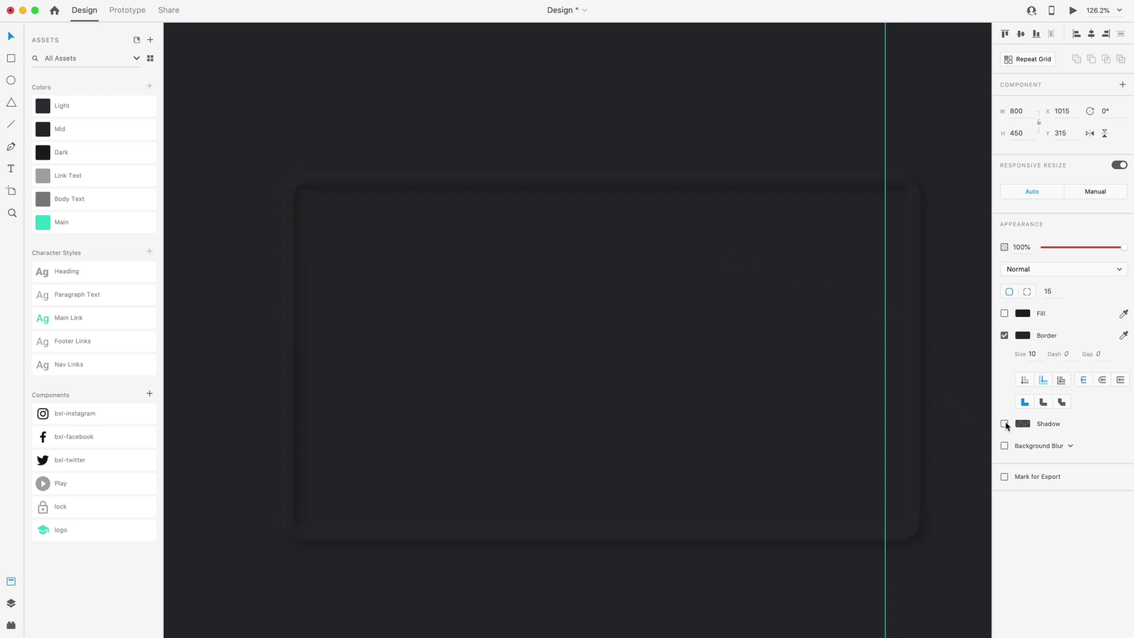
pyautogui.click(1004, 313)
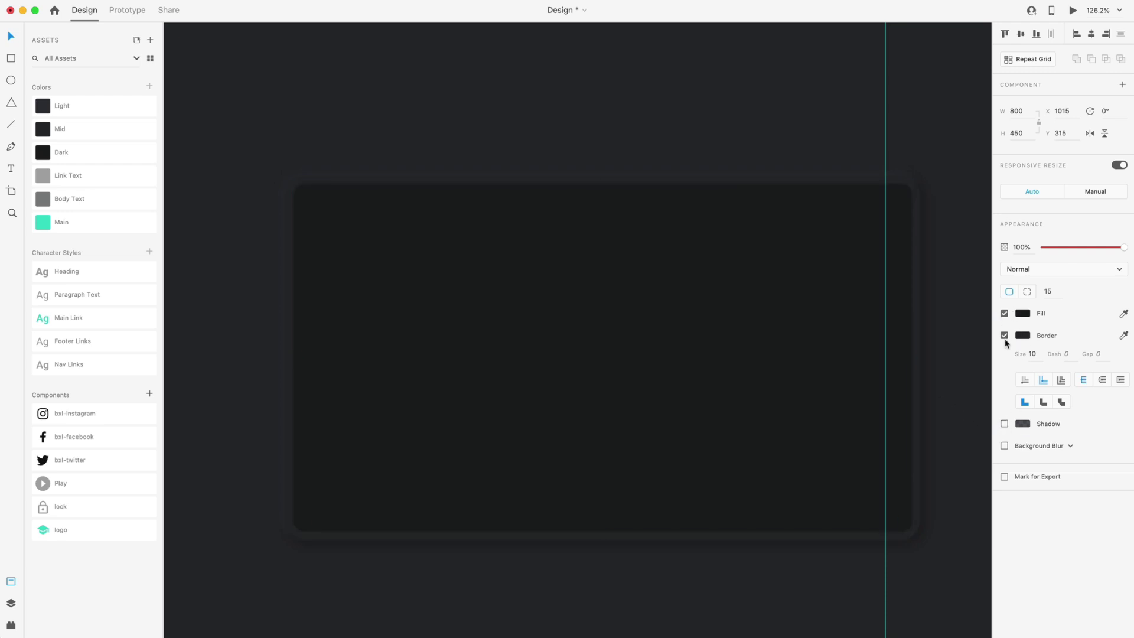
pyautogui.click(1004, 335)
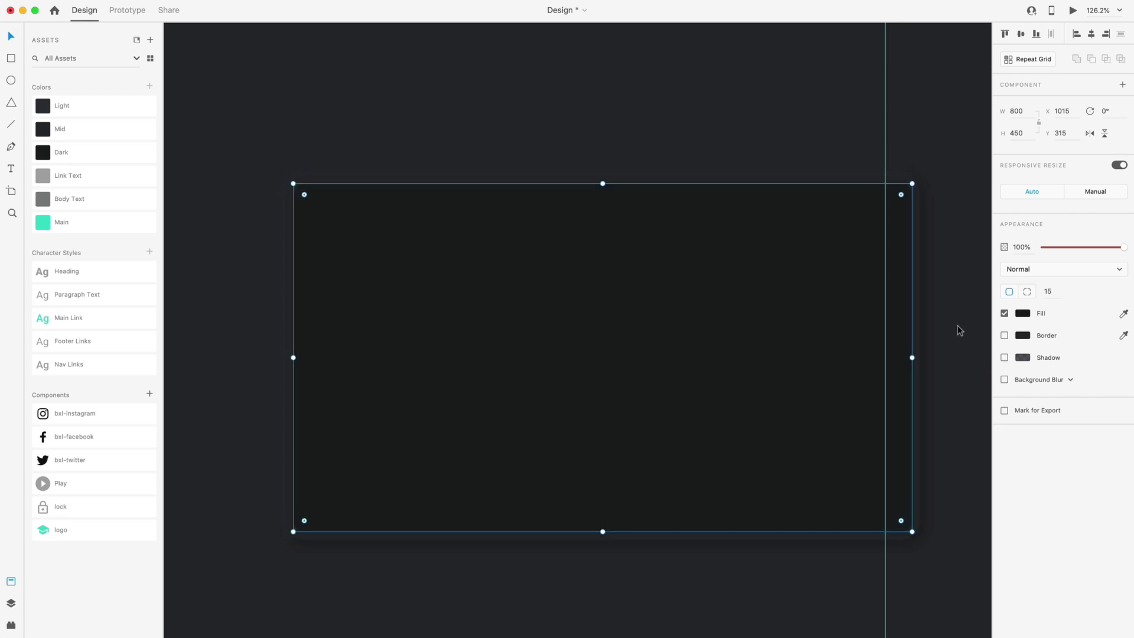
# Resize the filled rectangle about its center to 754 × 404, leaving an even 23 margin inside the outer frame.
pyautogui.press('alt')
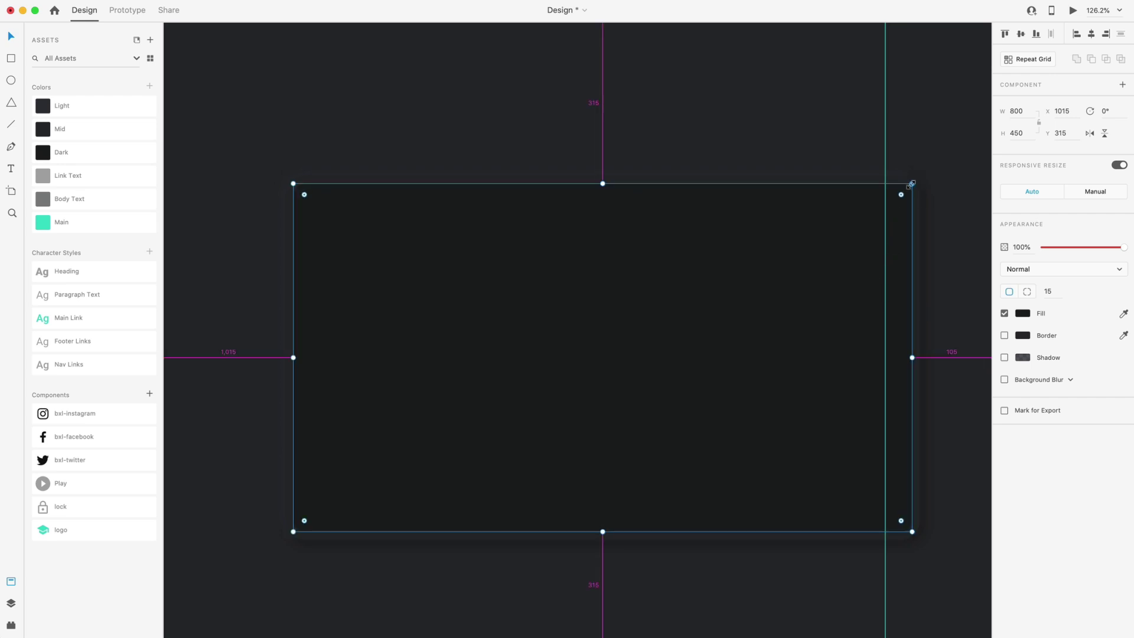
pyautogui.moveTo(912, 183); pyautogui.dragTo(885, 199)
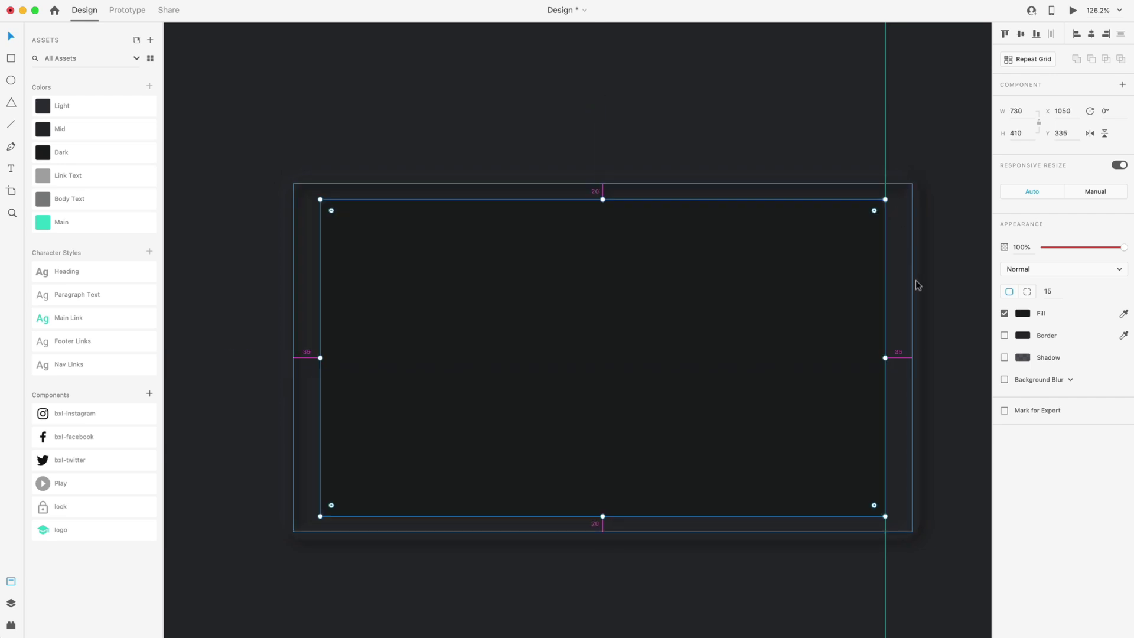
pyautogui.scroll(5, 911, 397)
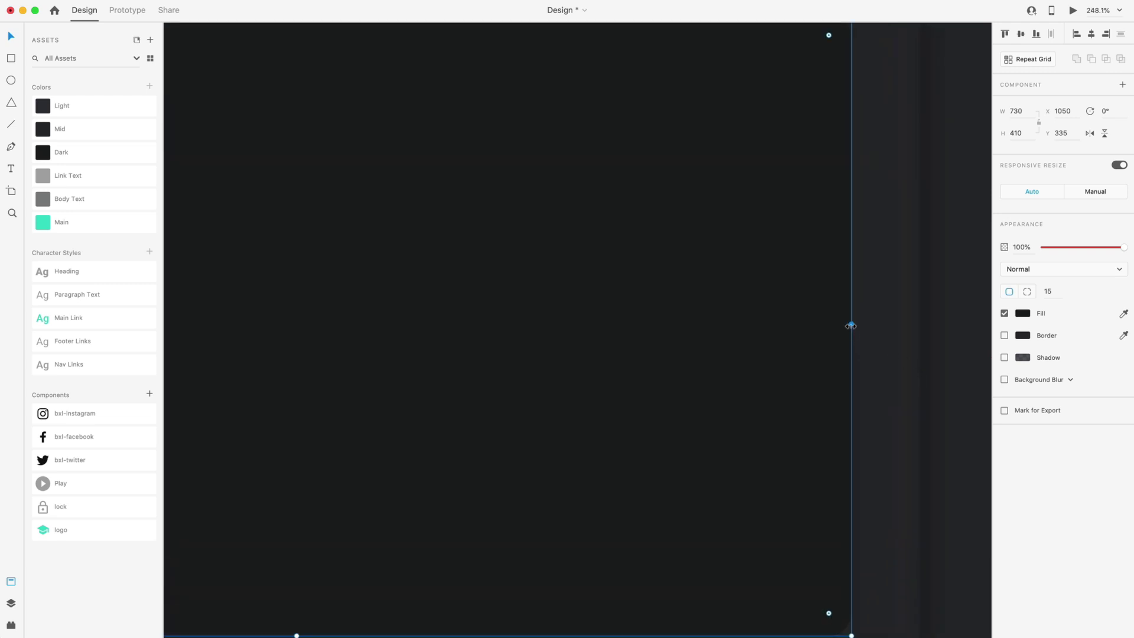
pyautogui.moveTo(851, 326); pyautogui.dragTo(864, 325)
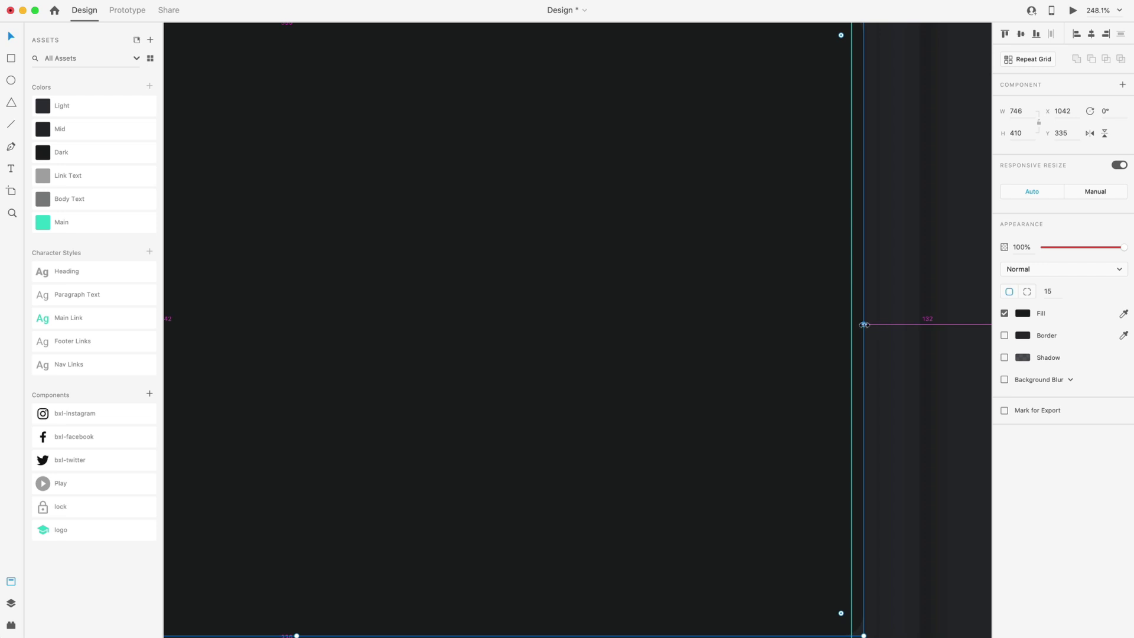
pyautogui.moveTo(865, 325); pyautogui.dragTo(907, 331)
pyautogui.scroll(-5, 813, 308)
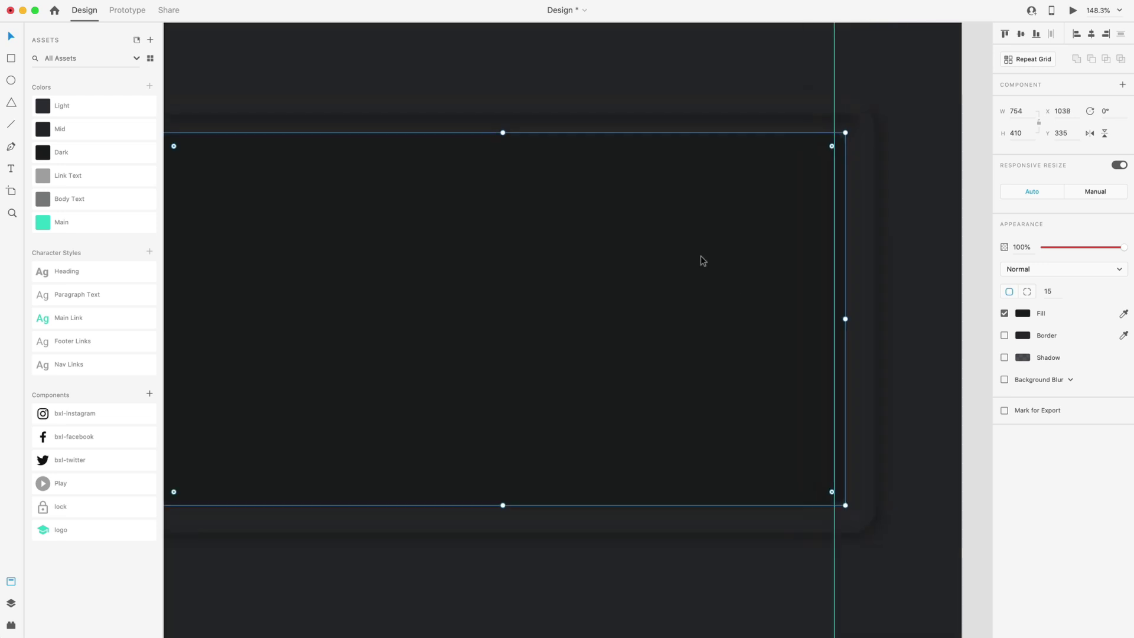
pyautogui.scroll(4, 626, 234)
pyautogui.moveTo(566, 127); pyautogui.dragTo(566, 132)
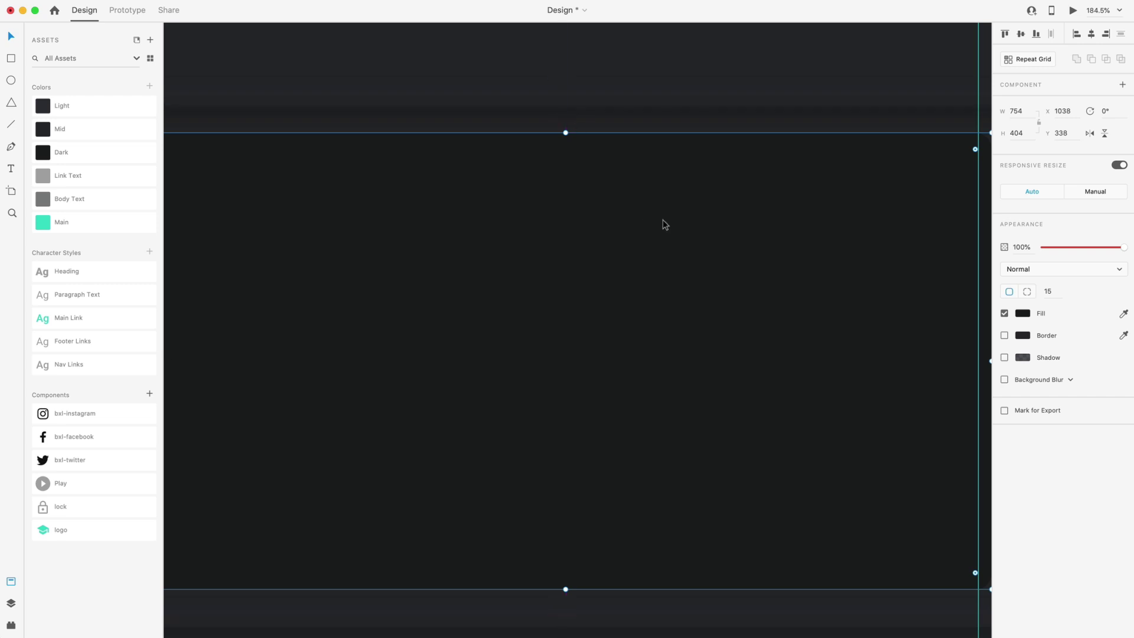
pyautogui.scroll(-3, 663, 223)
pyautogui.press('alt')
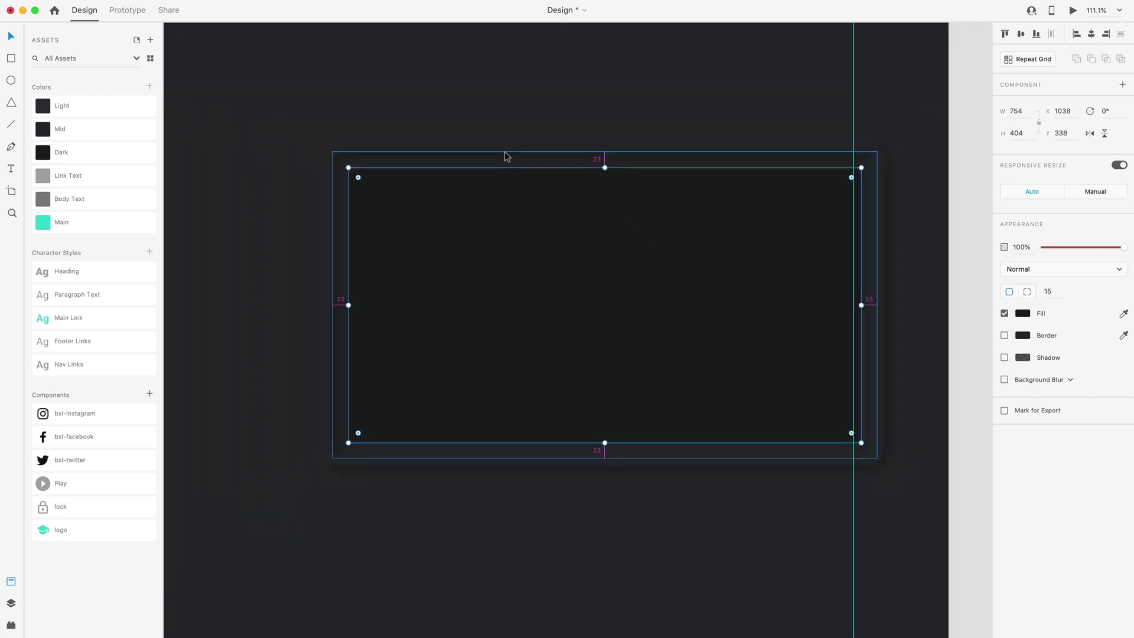
pyautogui.click(762, 537)
# Fill the inner rectangle with the laptop photo and cover it with a duplicate filled with the sampled artboard background color.
pyautogui.scroll(-3, 818, 256)
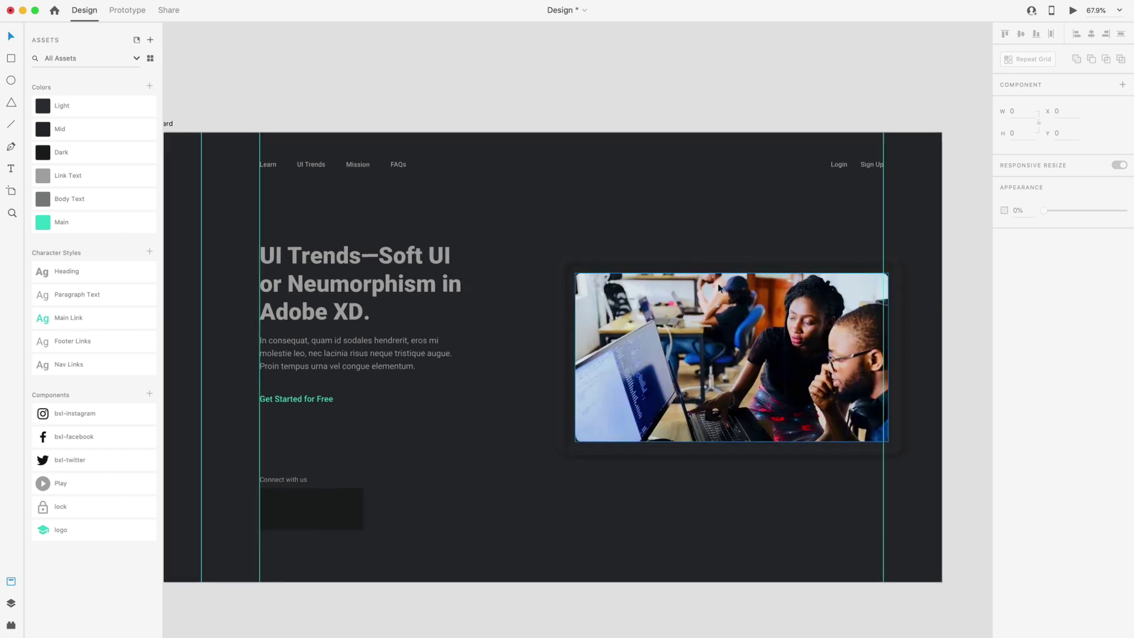
pyautogui.click(815, 370)
pyautogui.scroll(3, 768, 351)
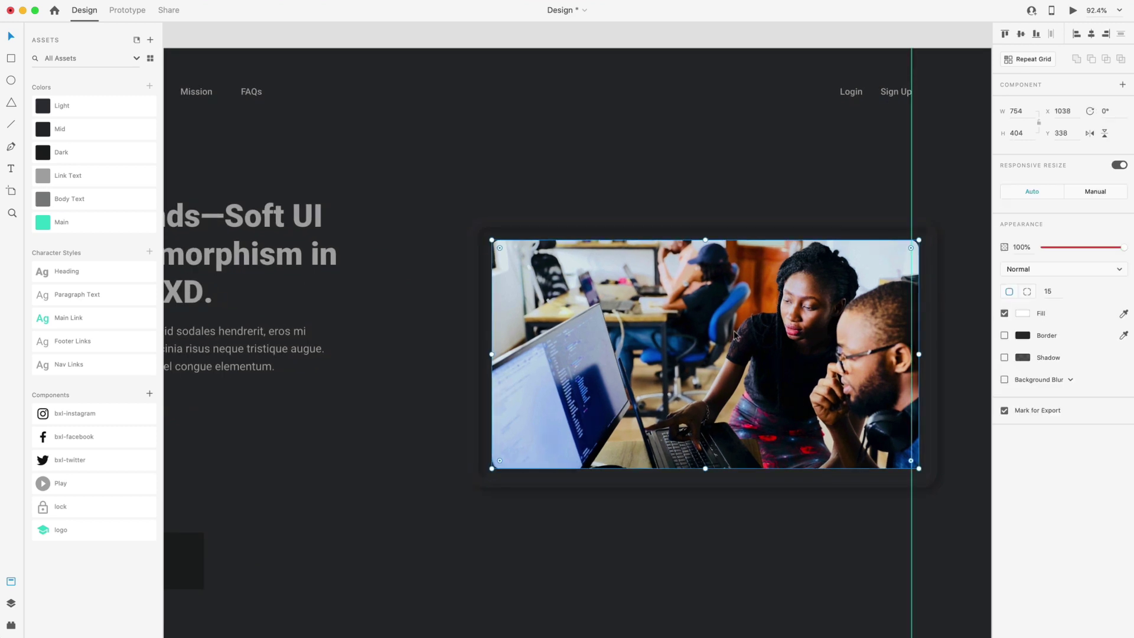
pyautogui.click(1023, 313)
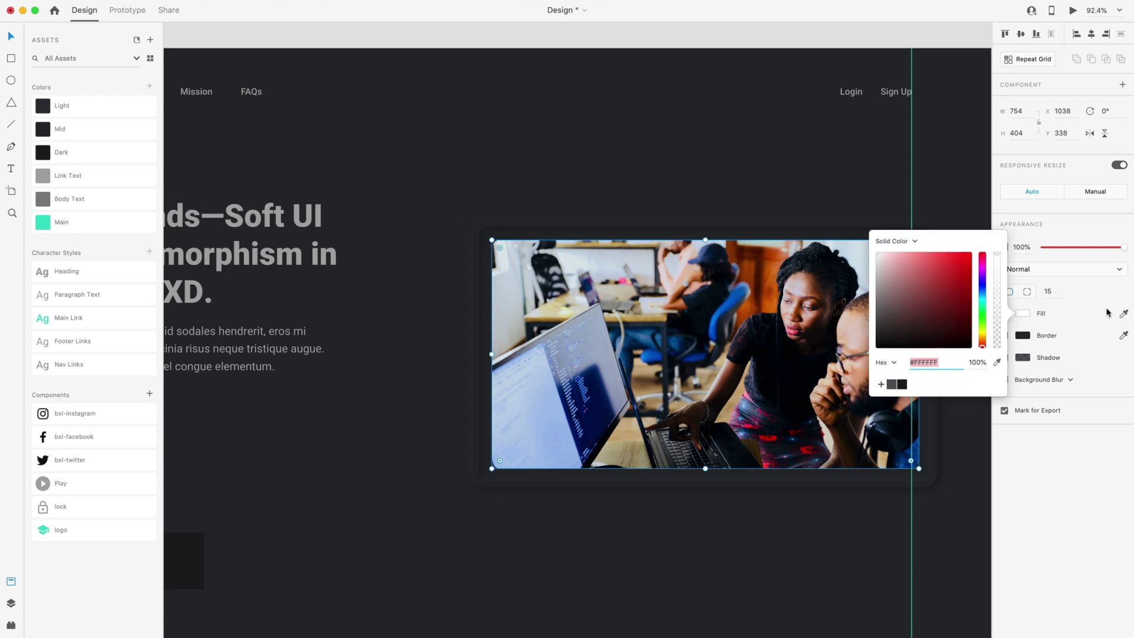
pyautogui.click(1123, 313)
pyautogui.click(791, 145)
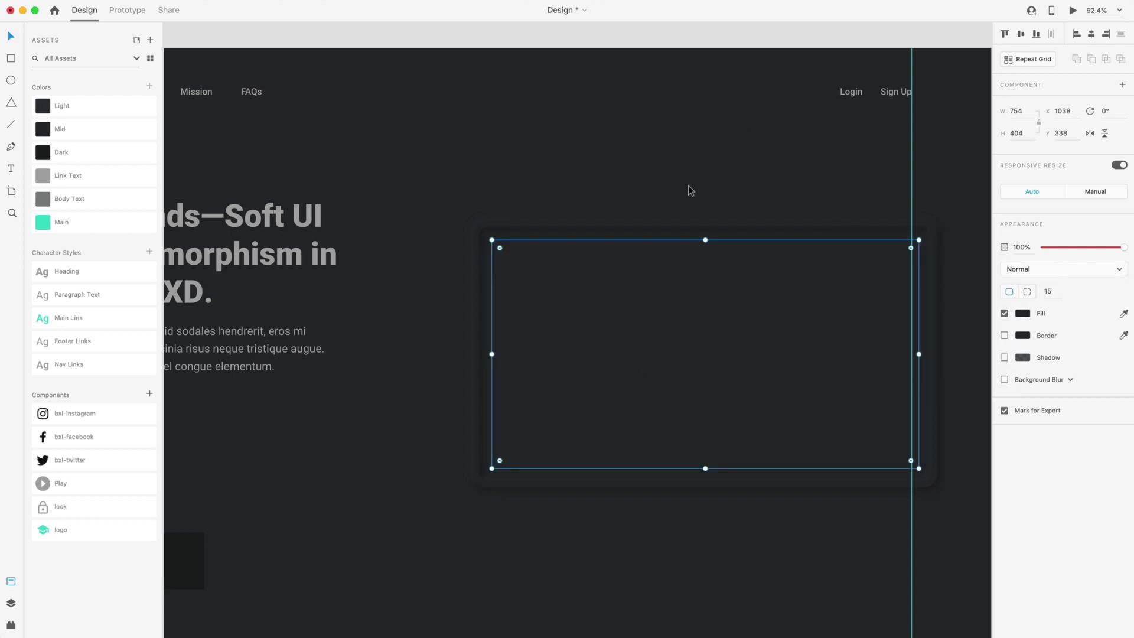
pyautogui.click(645, 164)
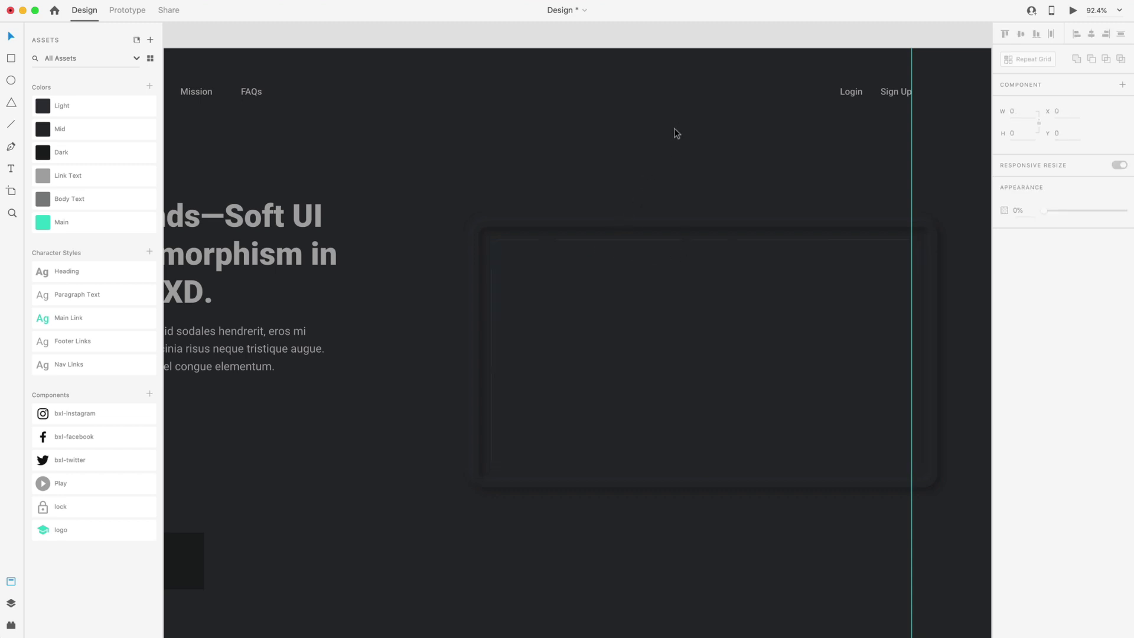
# Add a size 1 border to the dark overlay rectangle covering the photo.
pyautogui.click(716, 302)
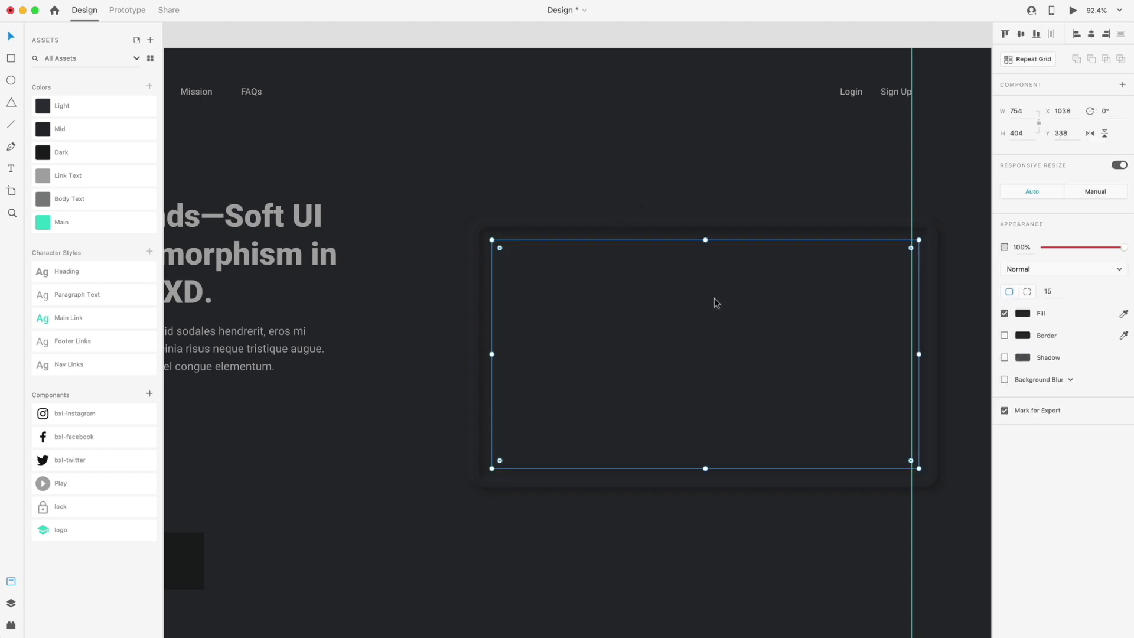
pyautogui.click(1005, 335)
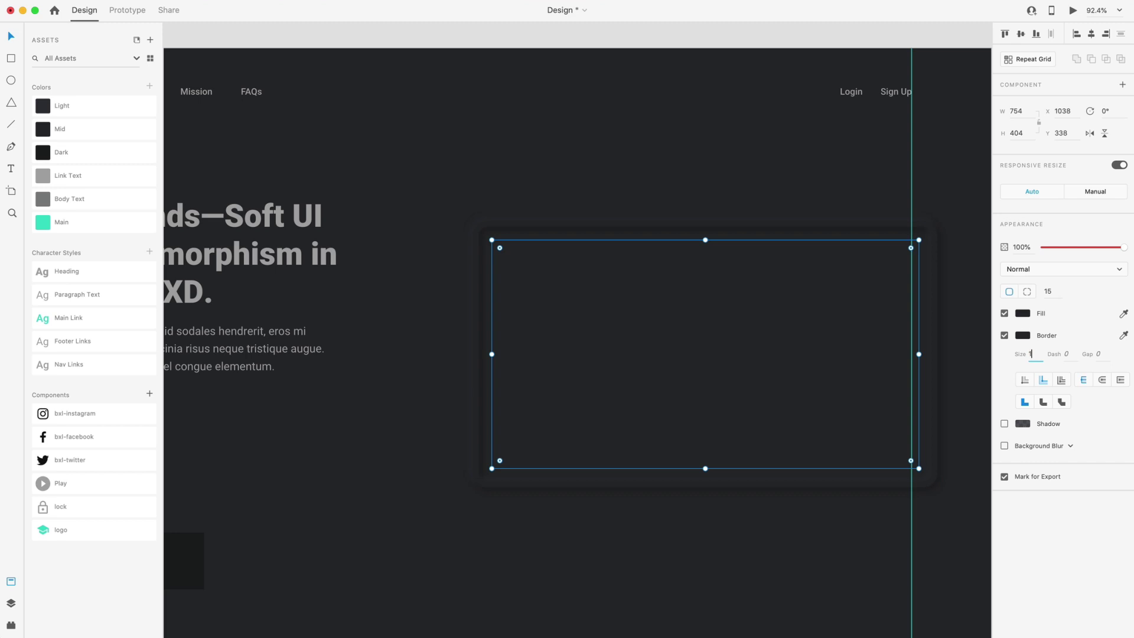
pyautogui.click(795, 184)
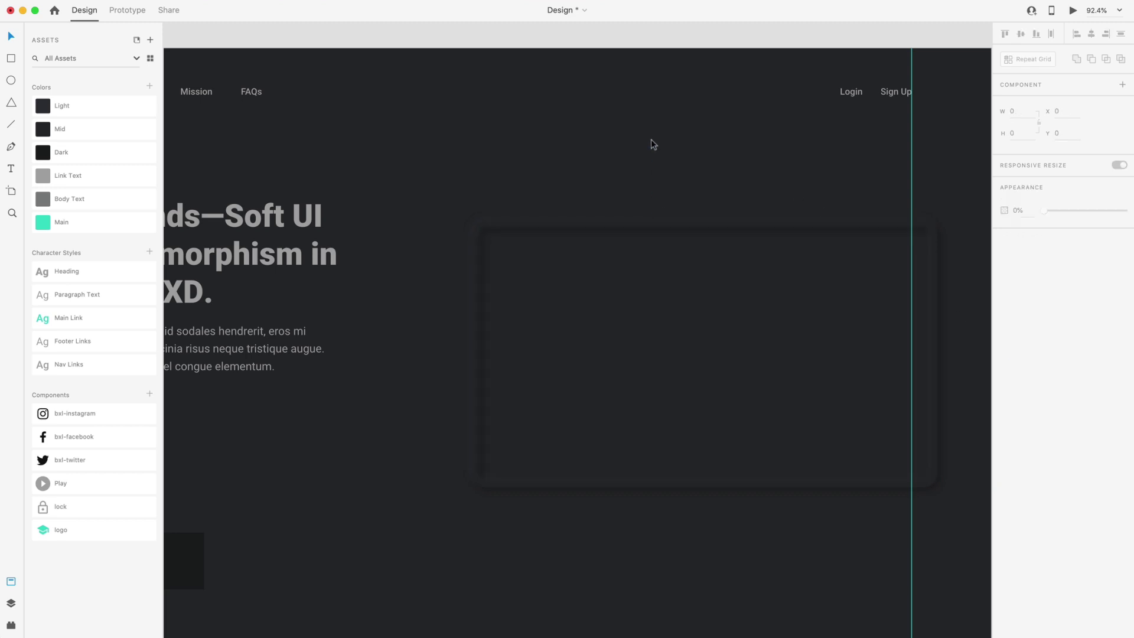
# Lower the dark overlay rectangle's opacity to 92%.
pyautogui.click(690, 314)
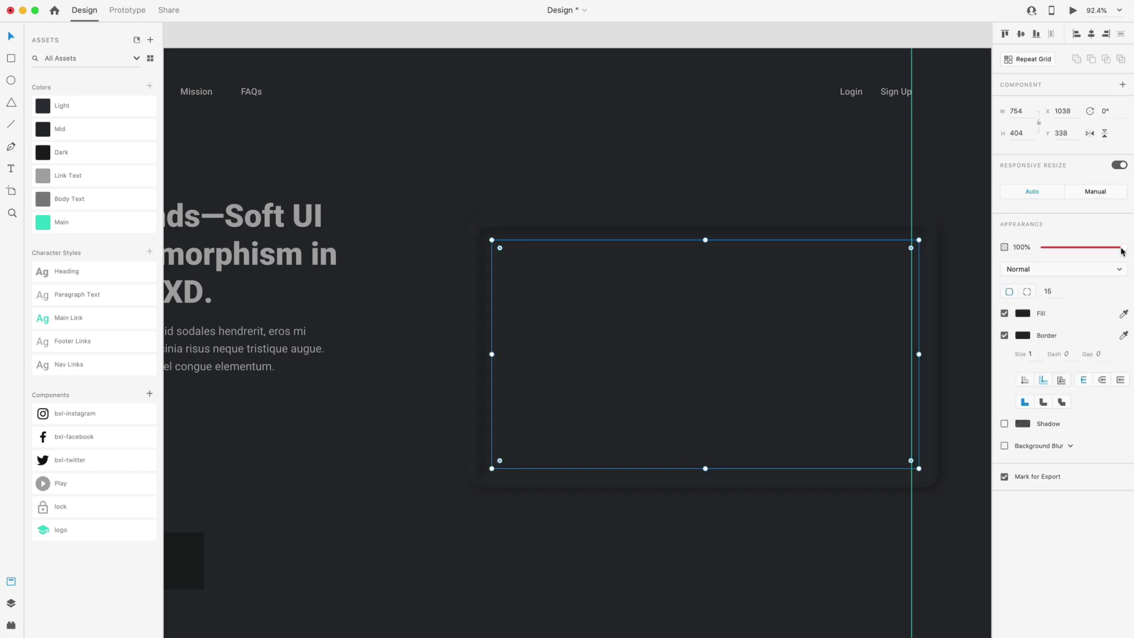
pyautogui.moveTo(1121, 249); pyautogui.dragTo(1118, 250)
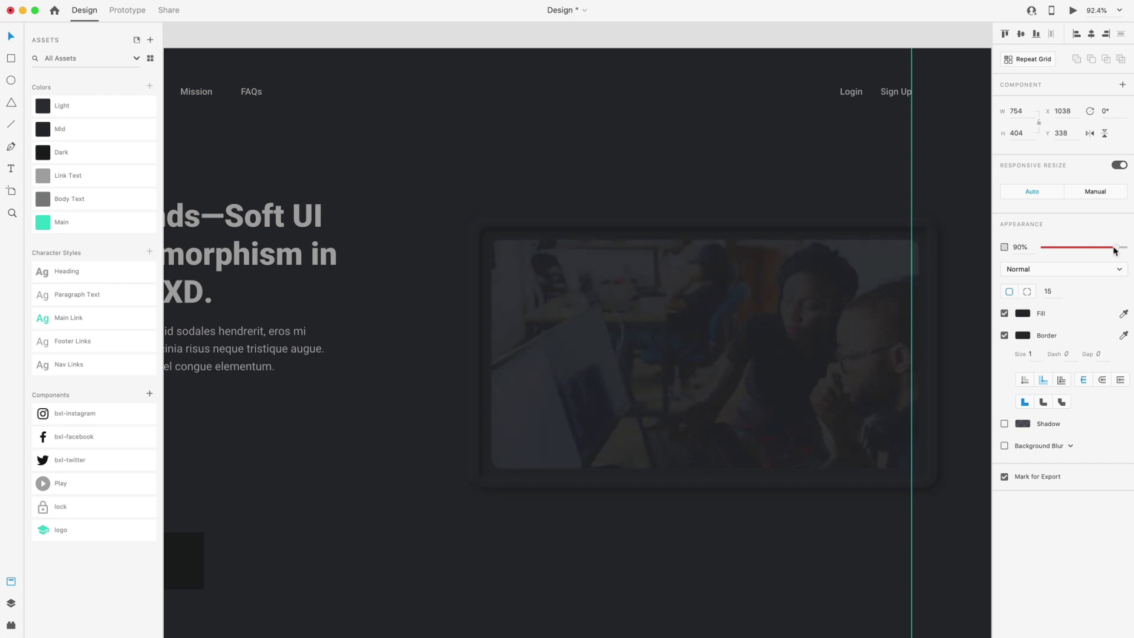
pyautogui.moveTo(1115, 251); pyautogui.dragTo(1117, 251)
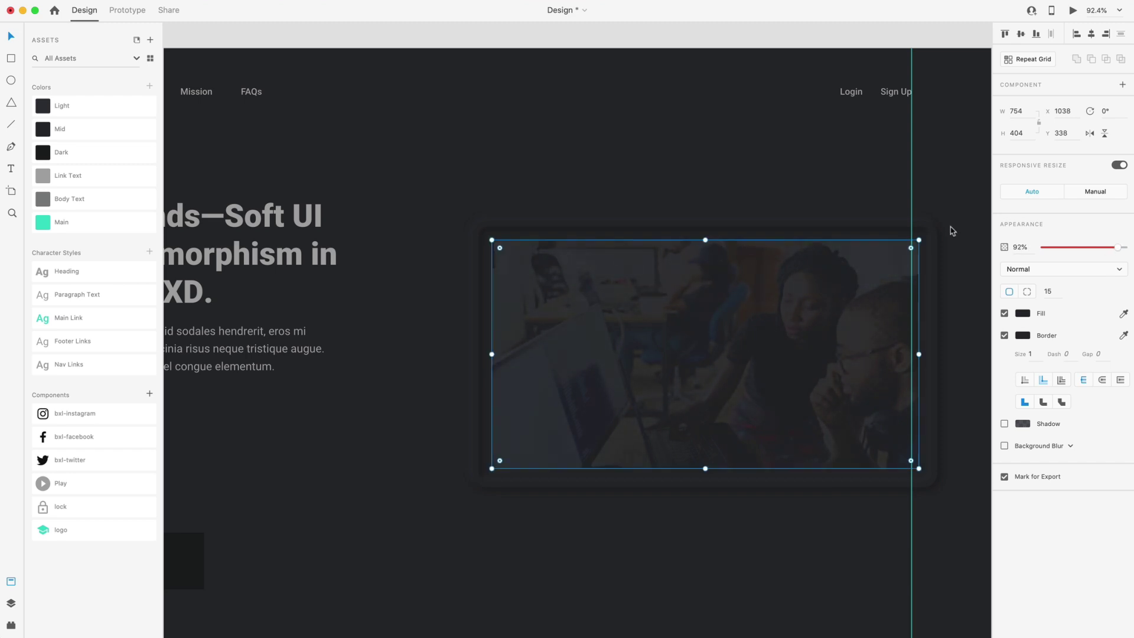
pyautogui.click(765, 176)
# Place the Play component at 70 × 70 on the photo and align it to the center of the dark overlay.
pyautogui.scroll(2, 753, 540)
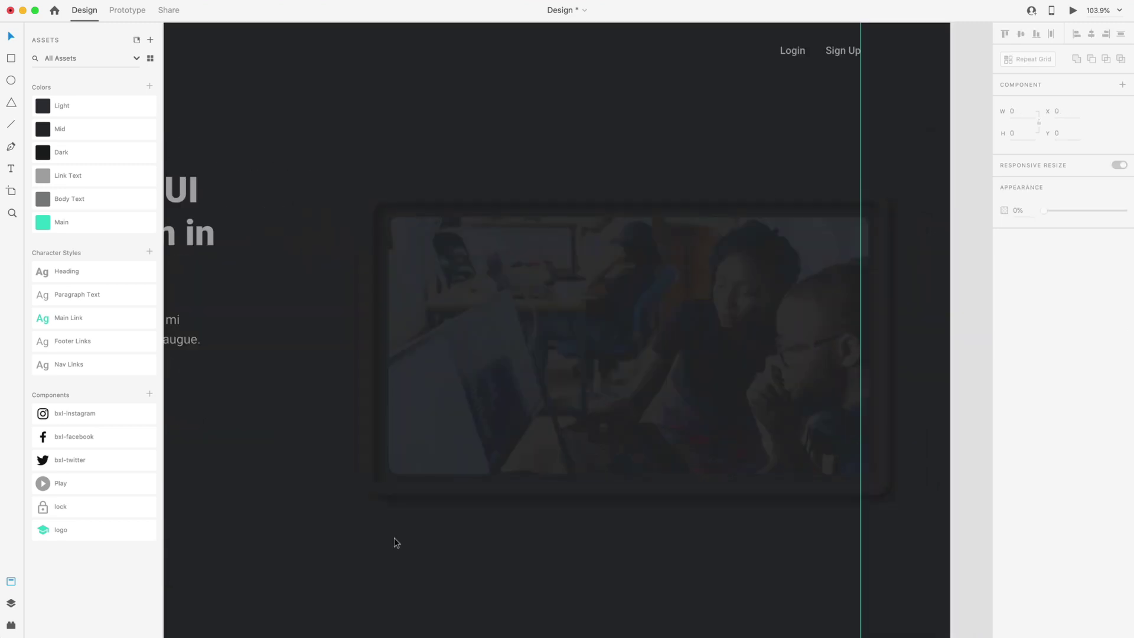
pyautogui.moveTo(93, 487); pyautogui.dragTo(633, 363)
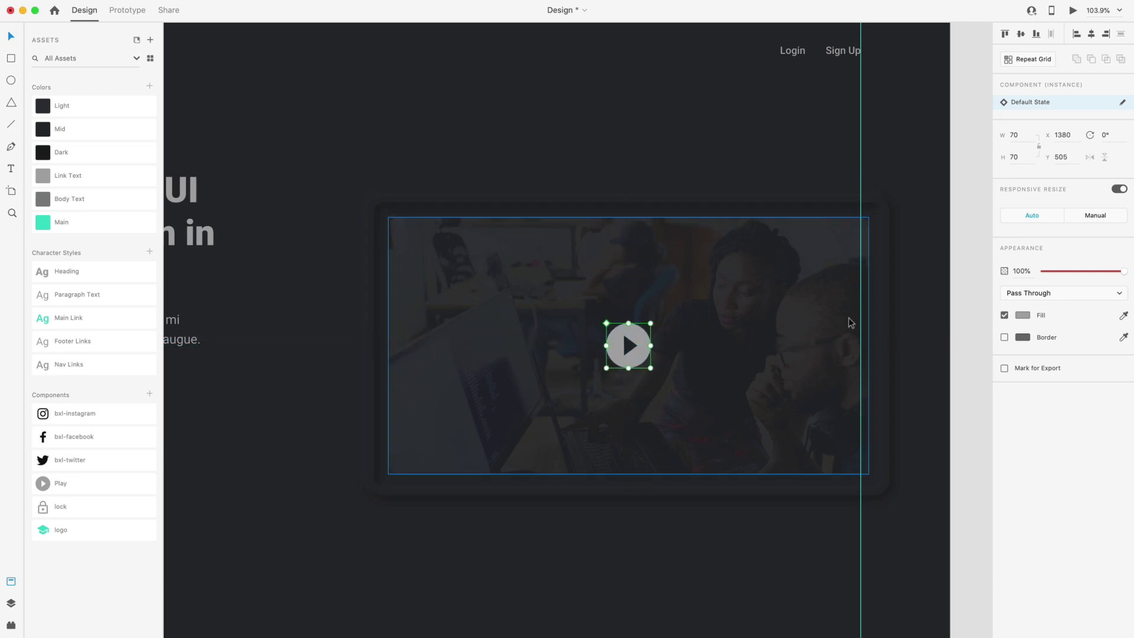
pyautogui.click(1023, 316)
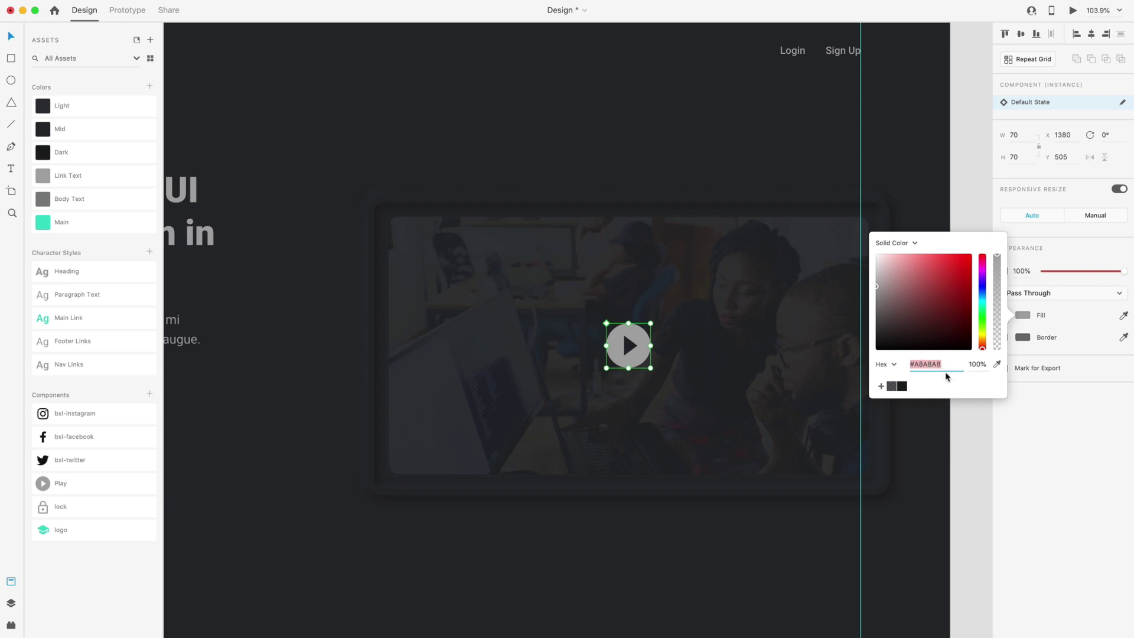
pyautogui.click(618, 110)
pyautogui.click(648, 330)
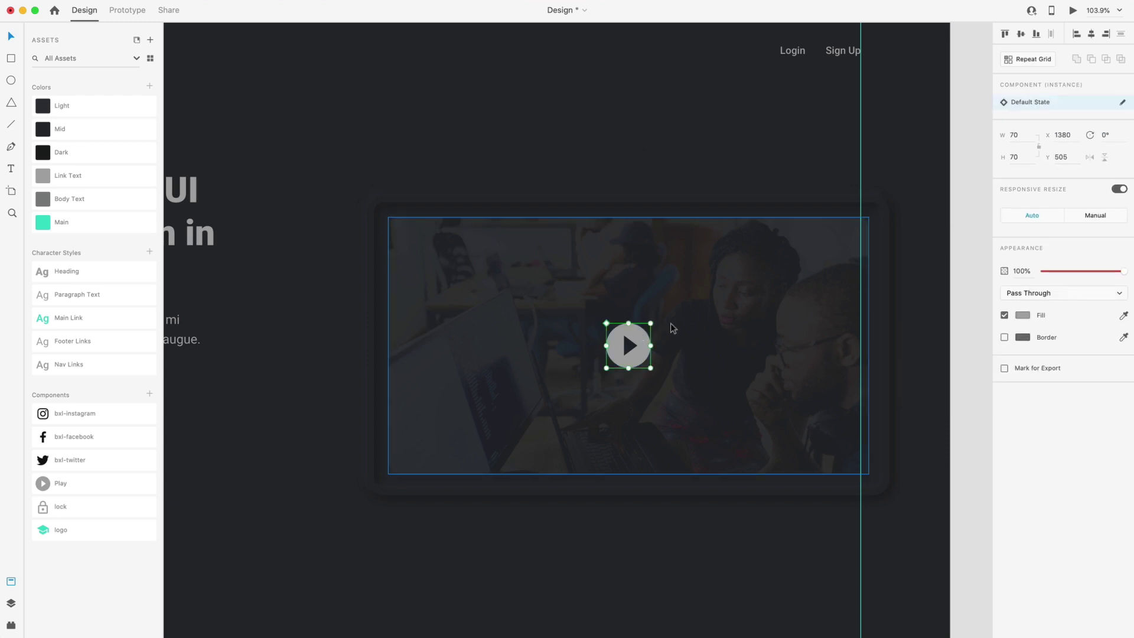
pyautogui.keyDown('shift'); pyautogui.click(653, 272); pyautogui.keyUp('shift')
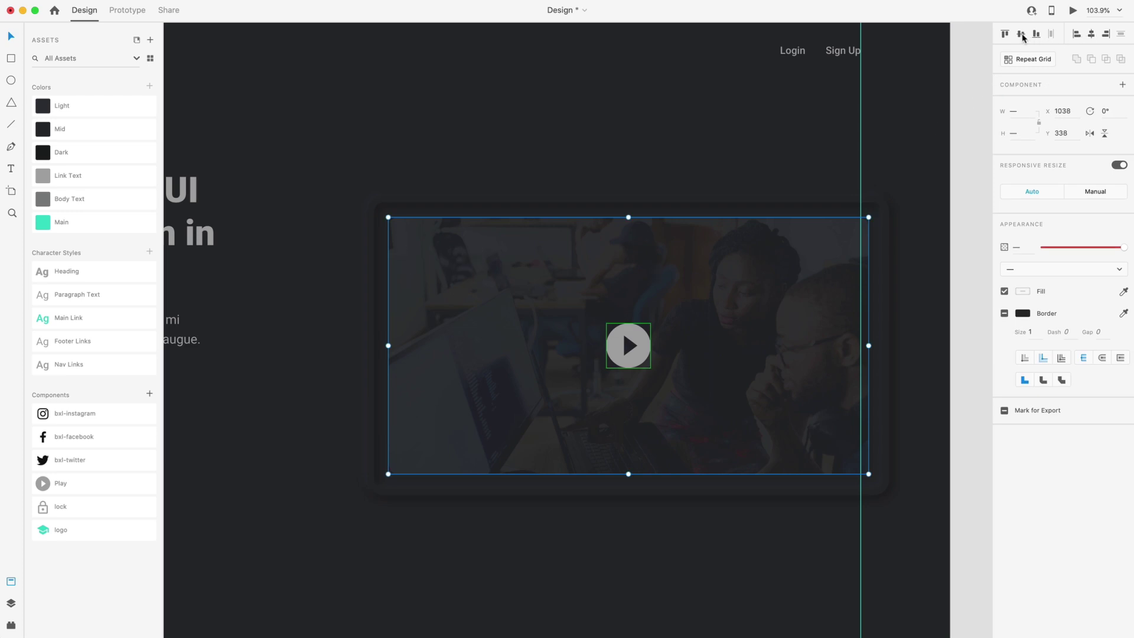
pyautogui.click(957, 145)
# Duplicate the outer frame and position the copy at X 280, Y 855, over the dark box below "Connect with us".
pyautogui.scroll(-4, 620, 571)
pyautogui.hscroll(-2, 582, 523)
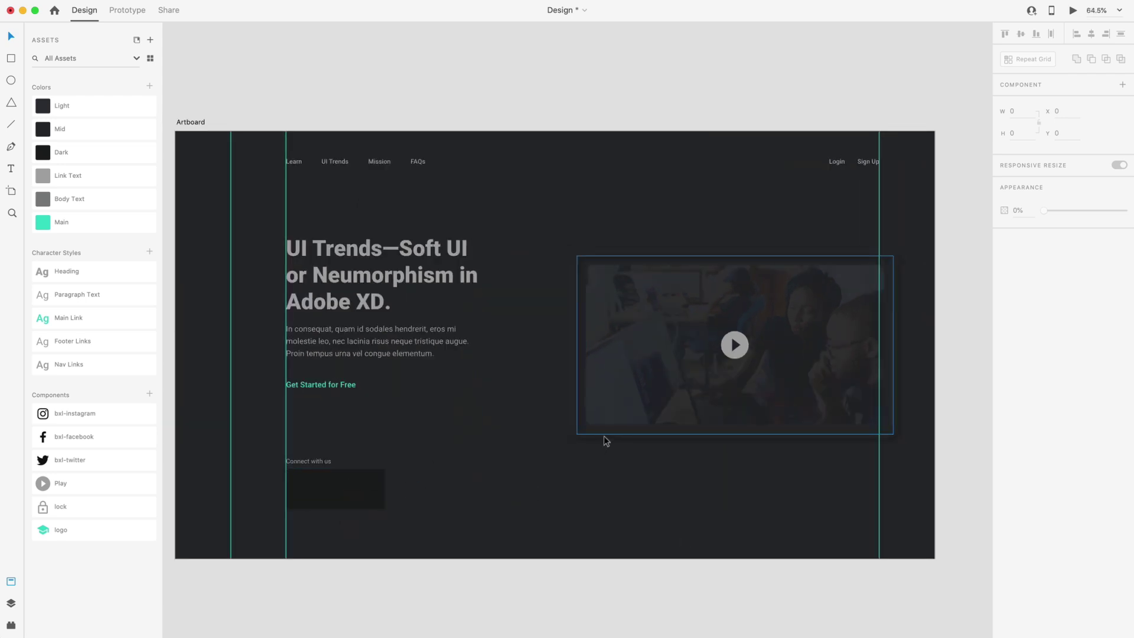
pyautogui.moveTo(607, 441); pyautogui.dragTo(498, 544)
pyautogui.hscroll(-5, 501, 456)
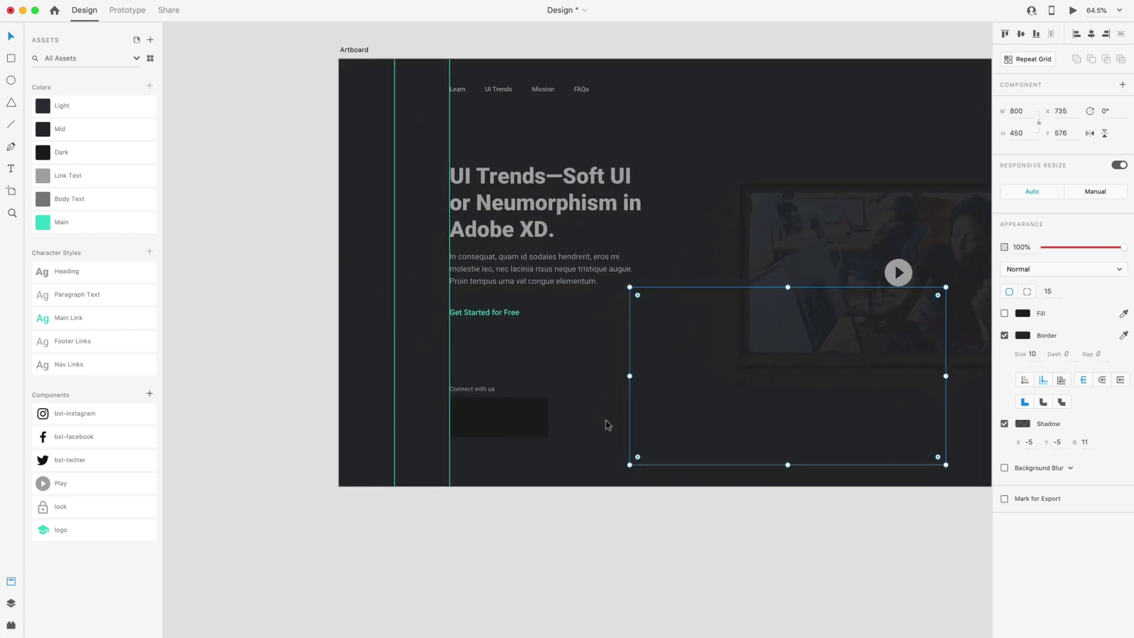
pyautogui.moveTo(699, 279); pyautogui.dragTo(468, 292)
pyautogui.scroll(10, 498, 414)
pyautogui.hscroll(-2, 469, 398)
pyautogui.scroll(-10, 575, 338)
pyautogui.scroll(-2, 709, 425)
pyautogui.hscroll(2, 709, 425)
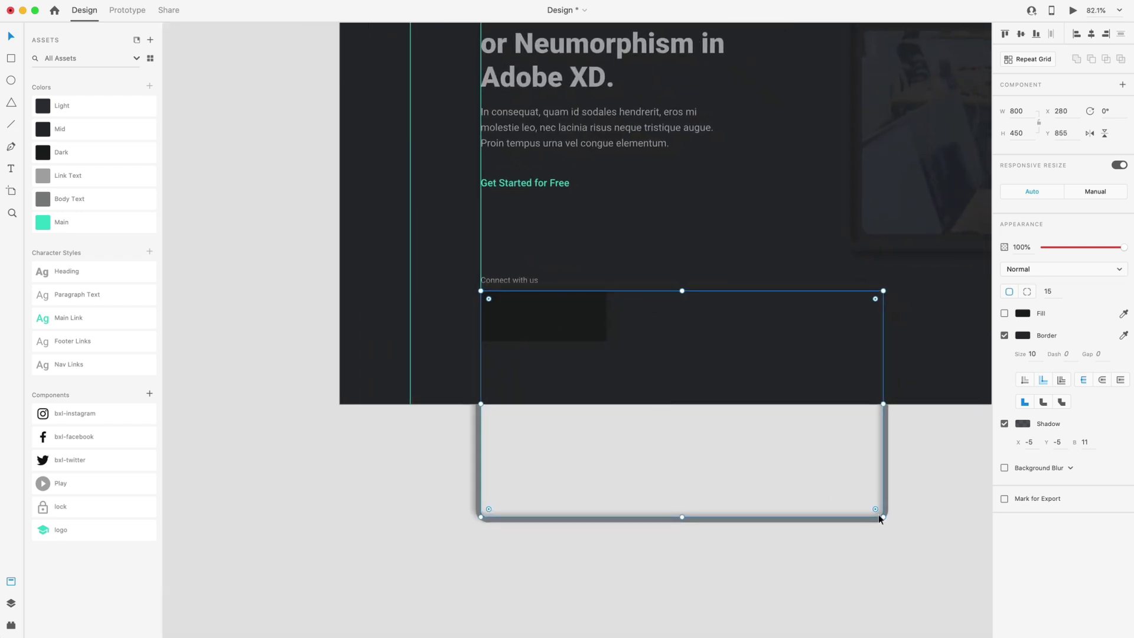
# Resize the copied frame to 250 × 100 and delete the dark placeholder box behind it.
pyautogui.moveTo(880, 517); pyautogui.dragTo(644, 378)
pyautogui.scroll(8, 602, 338)
pyautogui.scroll(-3, 644, 378)
pyautogui.hscroll(-2, 643, 378)
pyautogui.click(659, 331)
pyautogui.press('Delete')
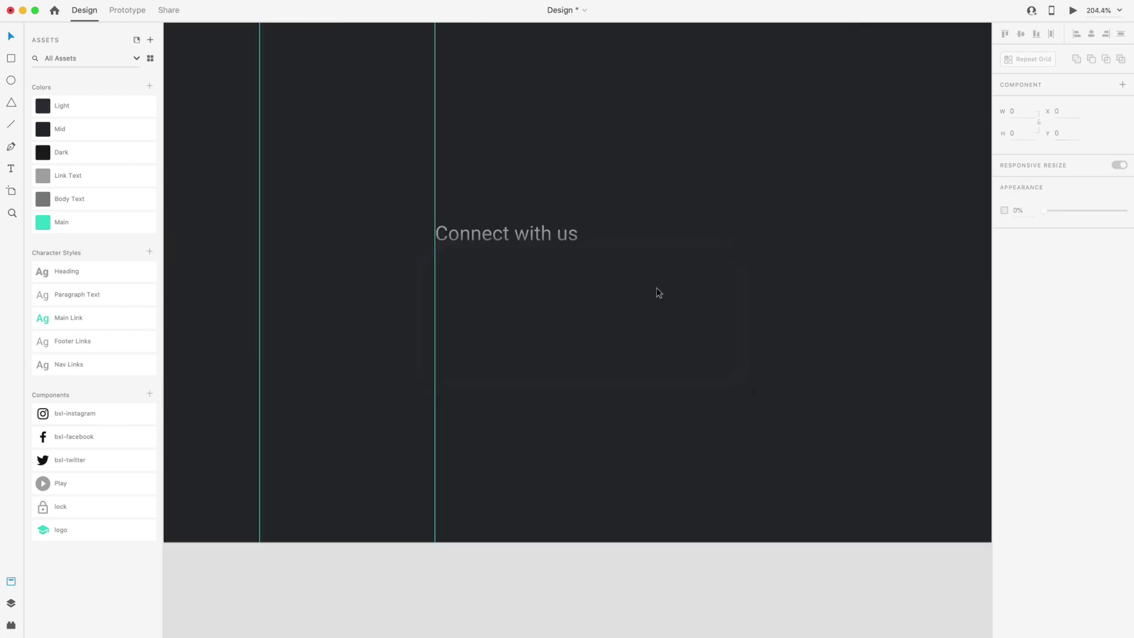
# Turn on the fill and turn off the border of the frame below "Connect with us".
pyautogui.click(533, 258)
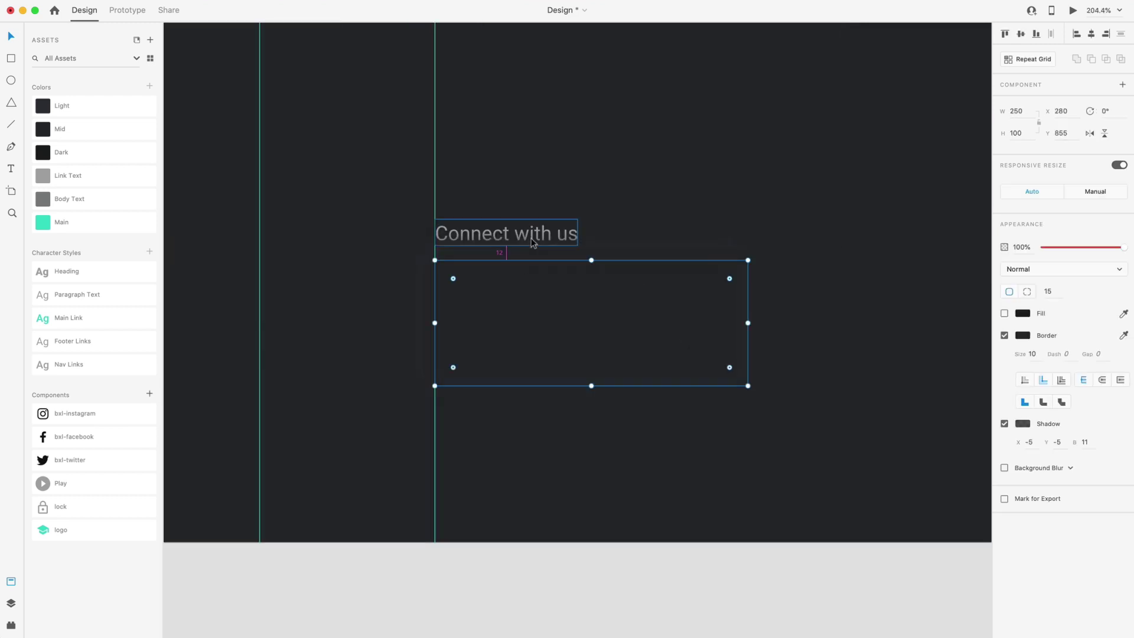
pyautogui.click(1005, 314)
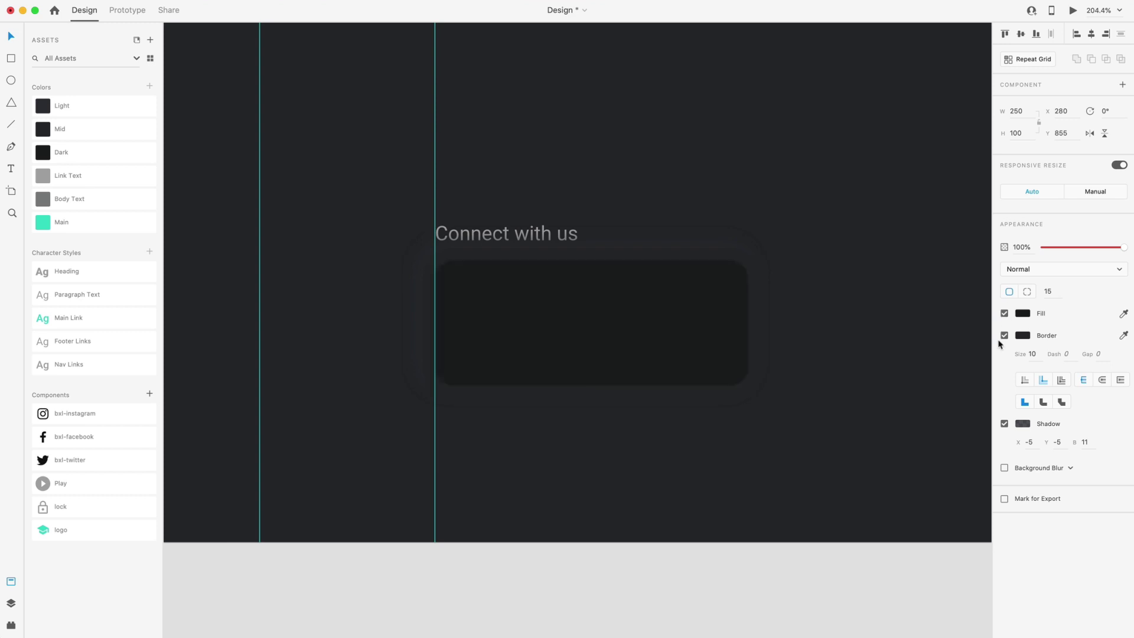
pyautogui.click(1005, 336)
pyautogui.scroll(2, 859, 388)
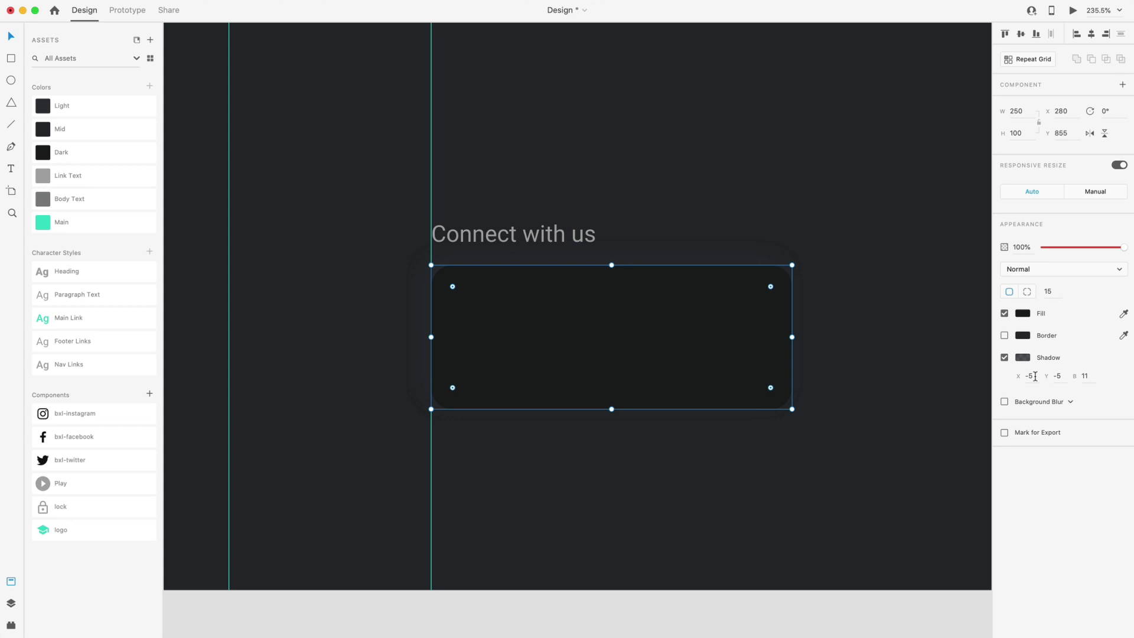
# Set the box's shadow to X 3, Y 3 and blur 4.
pyautogui.press('BackSpace')
pyautogui.press('BackSpace')
pyautogui.write('3')
pyautogui.click(1063, 376)
pyautogui.press('BackSpace')
pyautogui.press('BackSpace')
pyautogui.write('3')
pyautogui.click(1087, 377)
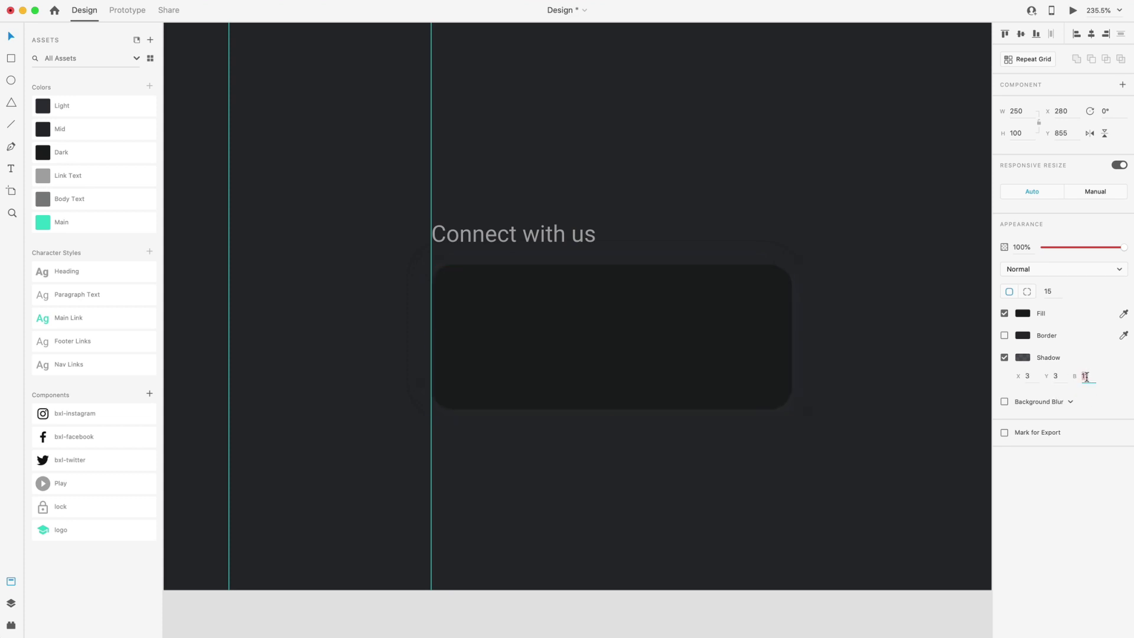
pyautogui.press('Return')
# Give the box's shadow the saved dark colour #1B1C1D and fill the box with the Mid colour.
pyautogui.click(1023, 357)
pyautogui.click(893, 422)
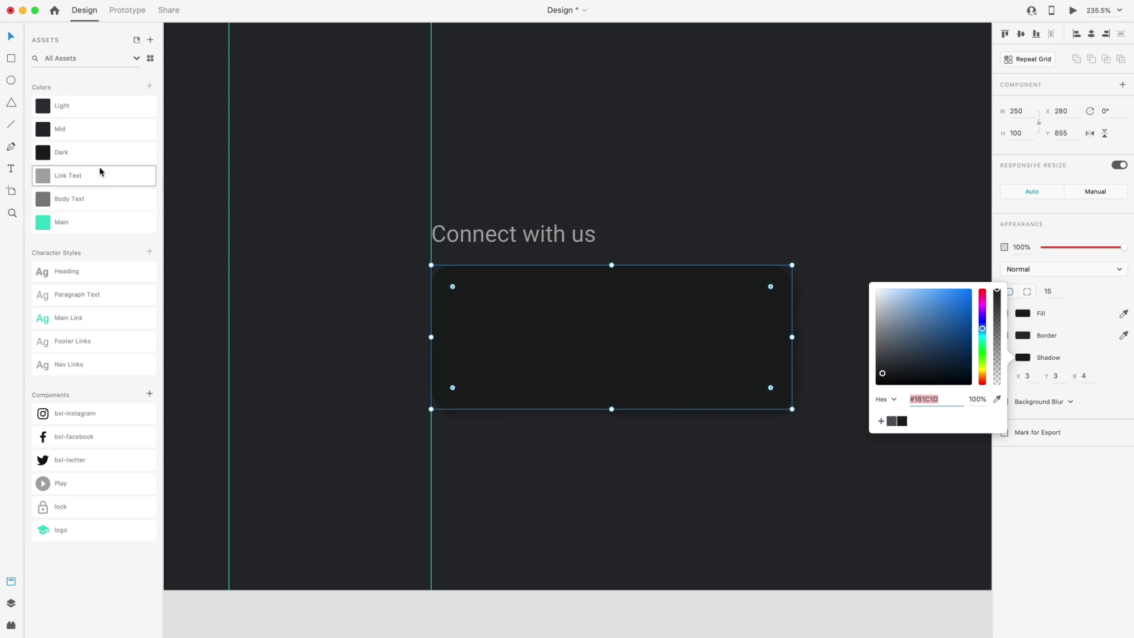
pyautogui.click(52, 130)
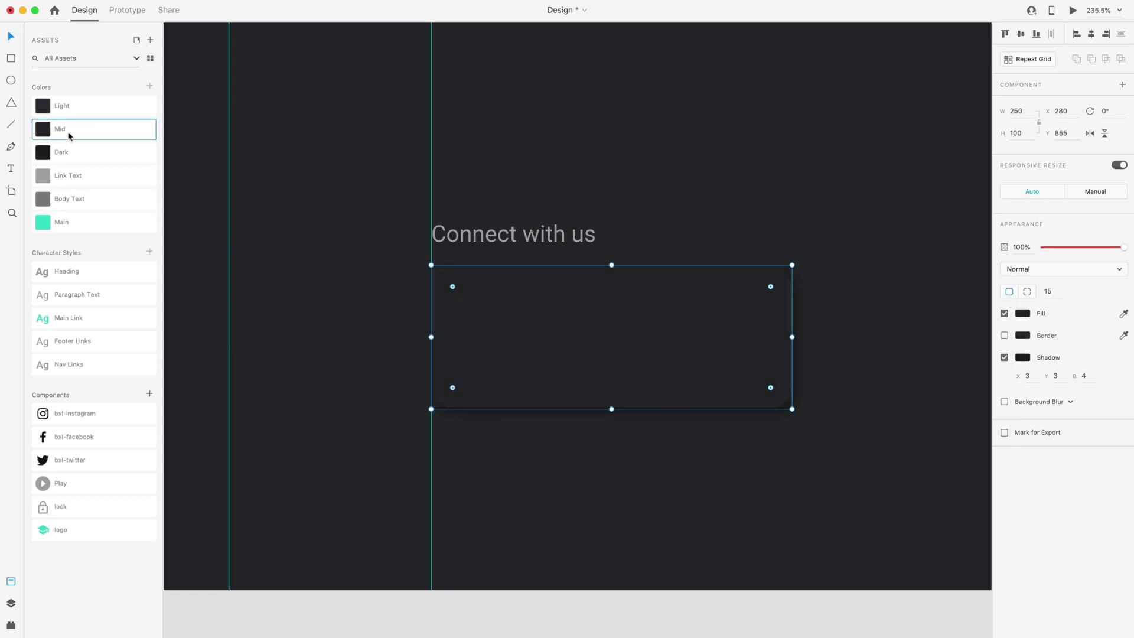
pyautogui.click(771, 228)
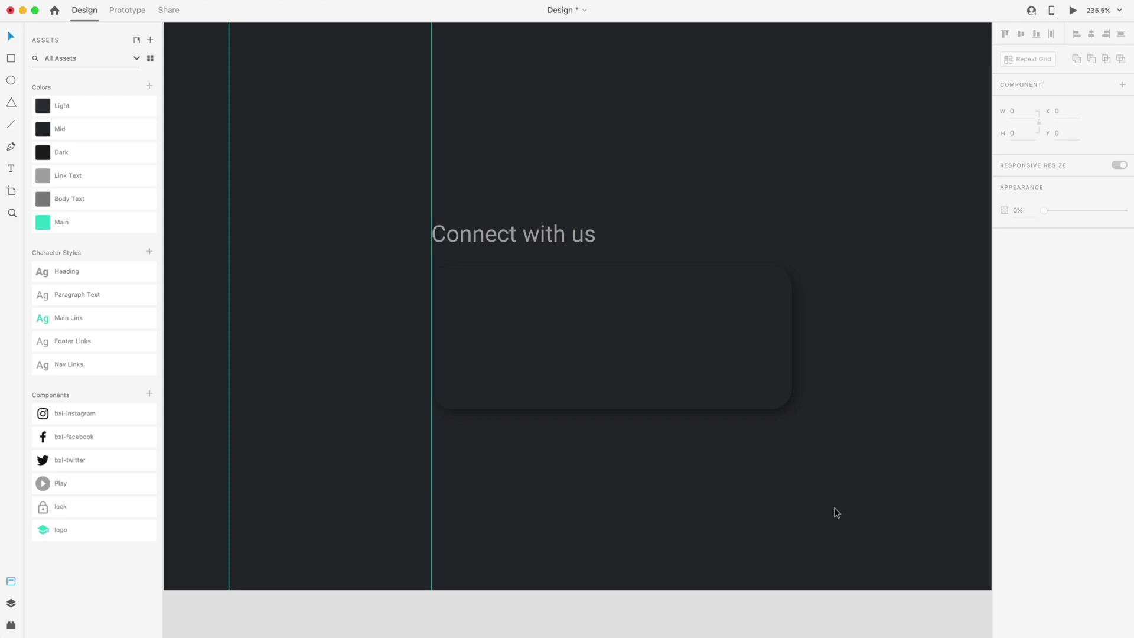
# Duplicate the box in place and give the copy a shadow at X -3, Y -3 in the lighter saved swatch.
pyautogui.click(714, 322)
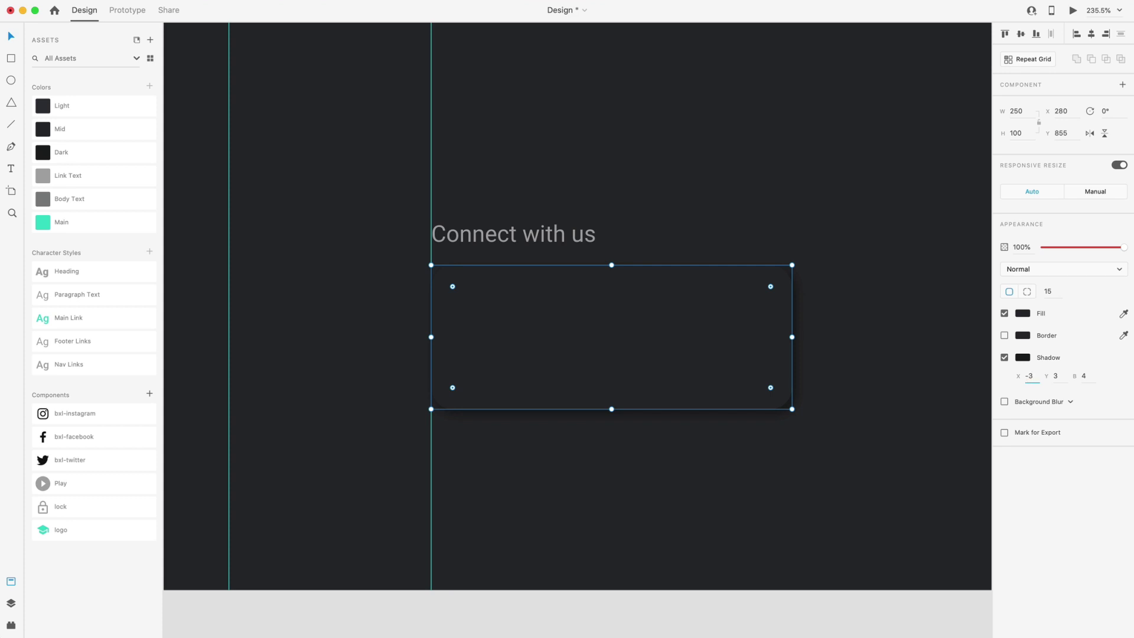
pyautogui.press('Tab')
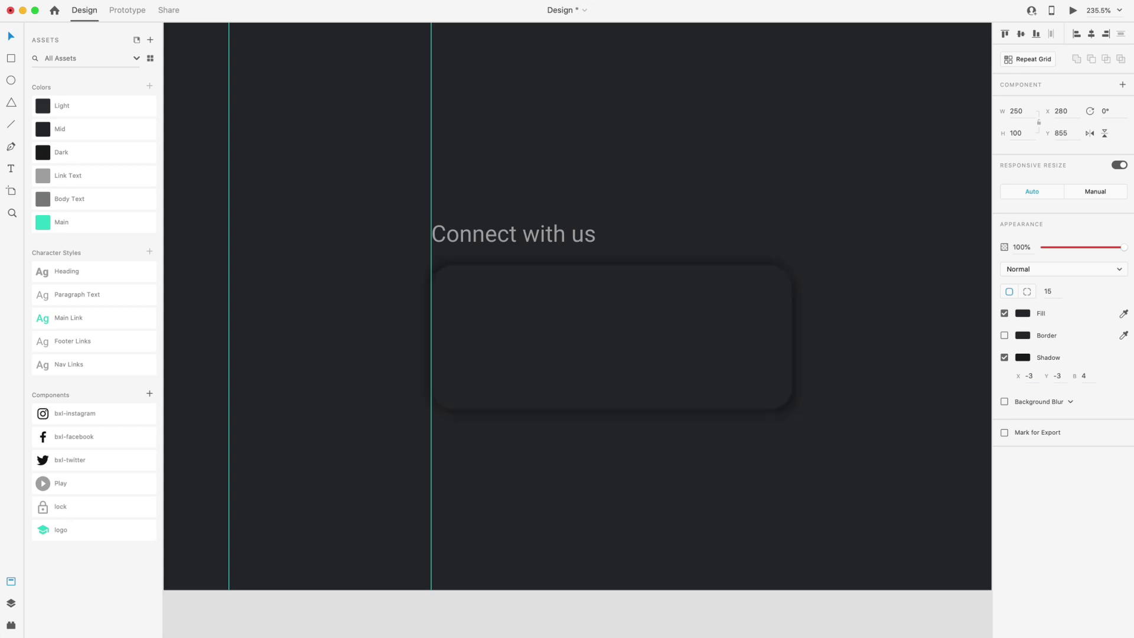
pyautogui.click(1022, 358)
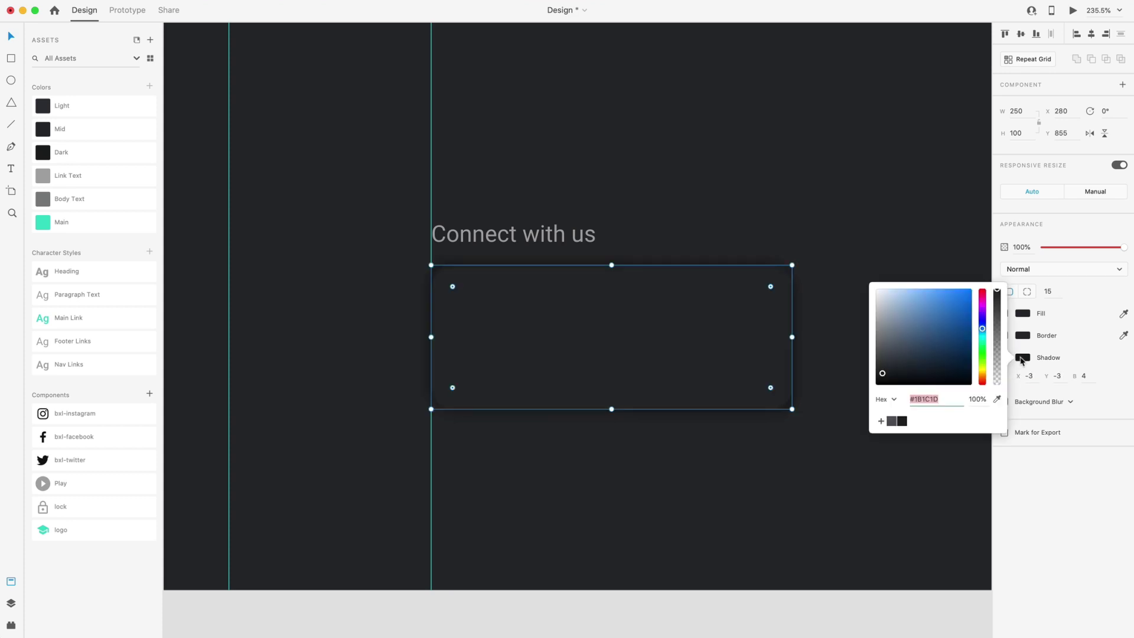
pyautogui.click(891, 421)
pyautogui.click(840, 236)
# Select both stacked boxes, turn off their fill and turn on their border.
pyautogui.scroll(-5, 878, 498)
pyautogui.hscroll(-3, 792, 514)
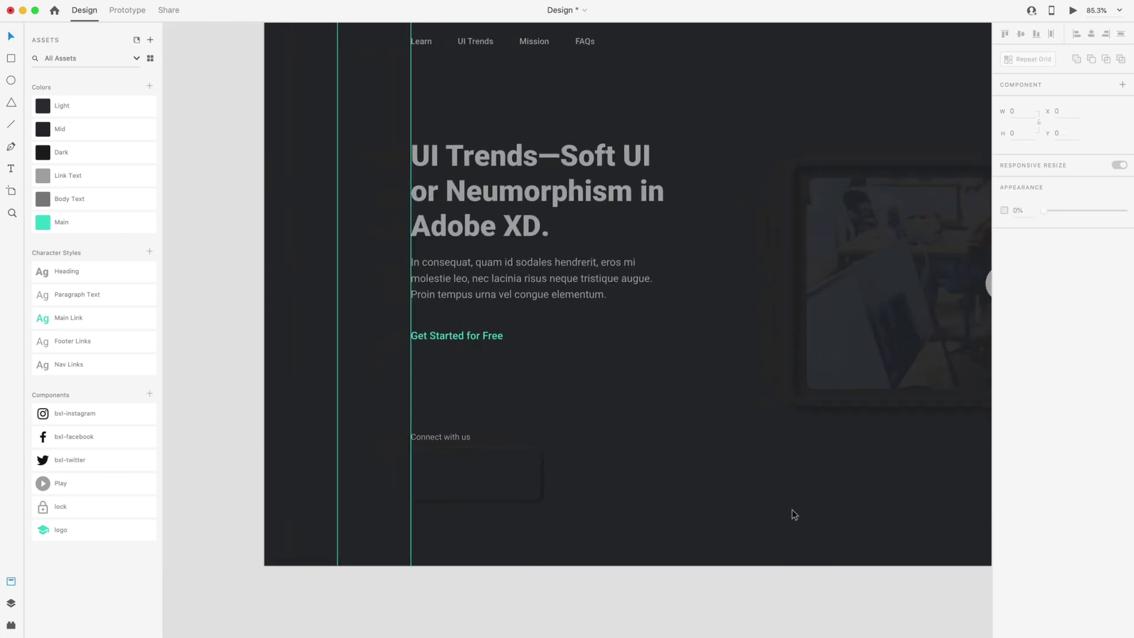
pyautogui.scroll(4, 513, 501)
pyautogui.scroll(-3, 613, 486)
pyautogui.hscroll(3, 873, 335)
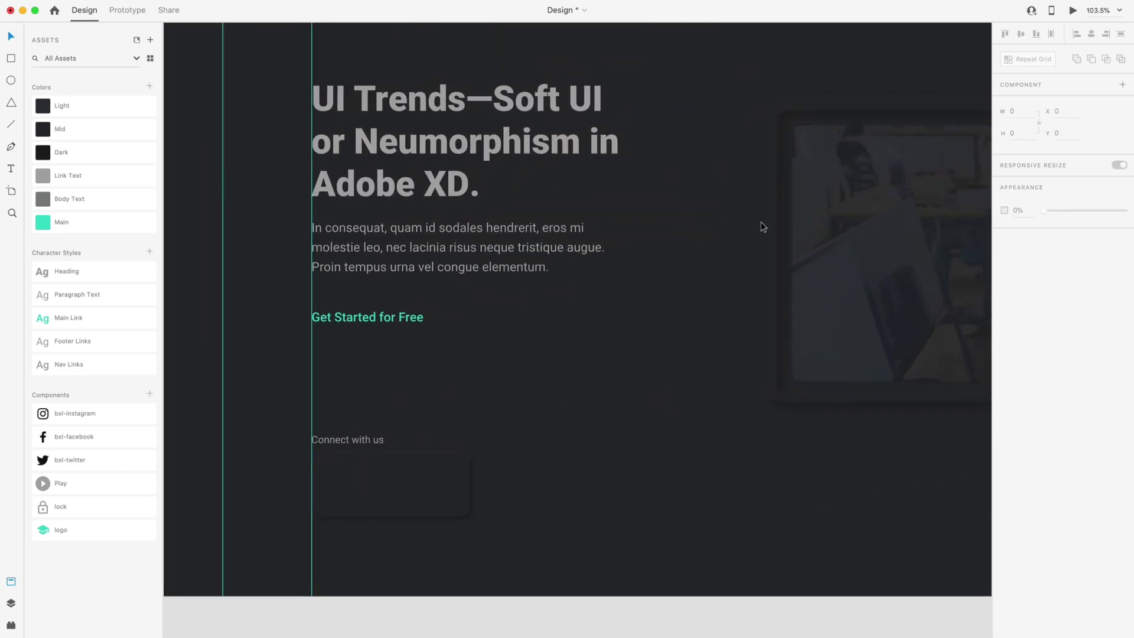
pyautogui.hscroll(-3, 534, 458)
pyautogui.click(534, 459)
pyautogui.scroll(3, 432, 445)
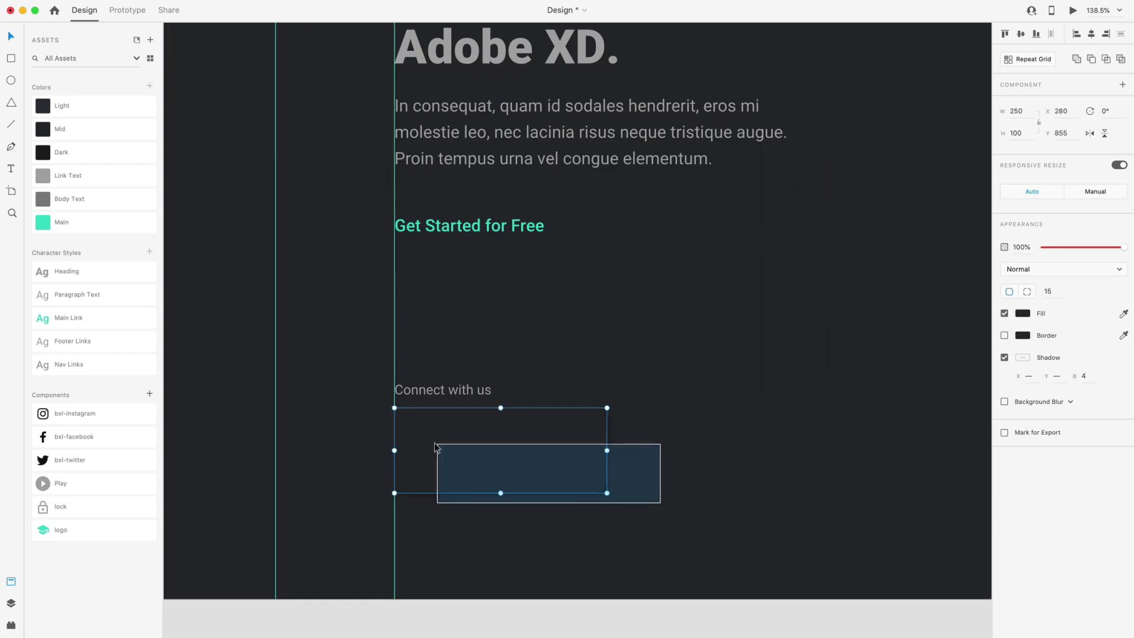
pyautogui.scroll(5, 437, 464)
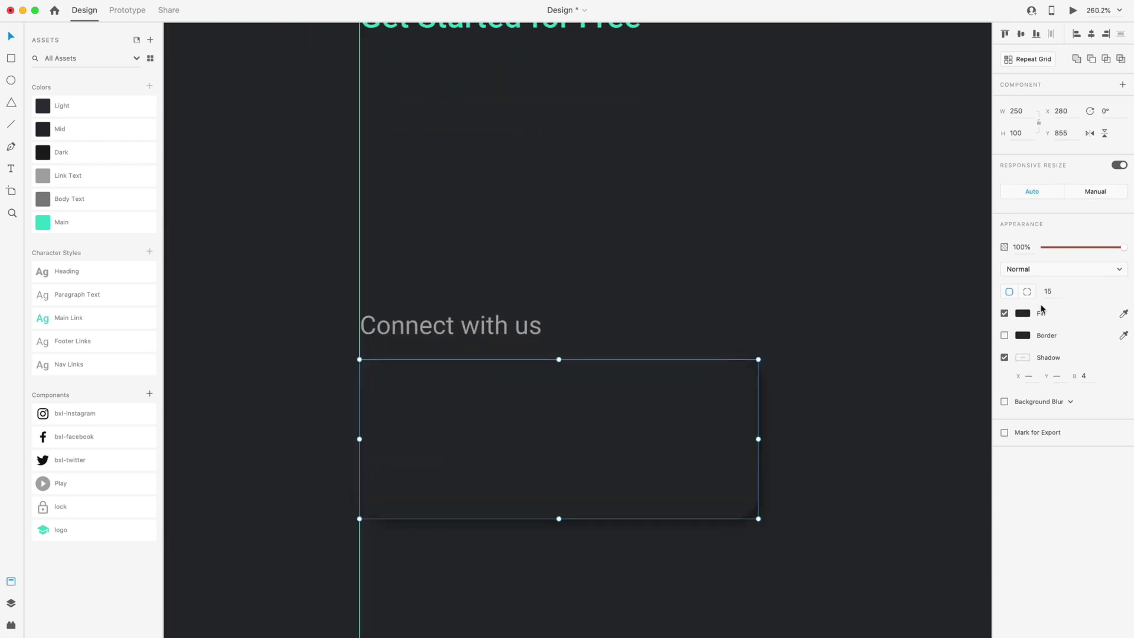
pyautogui.click(1004, 313)
pyautogui.click(1005, 336)
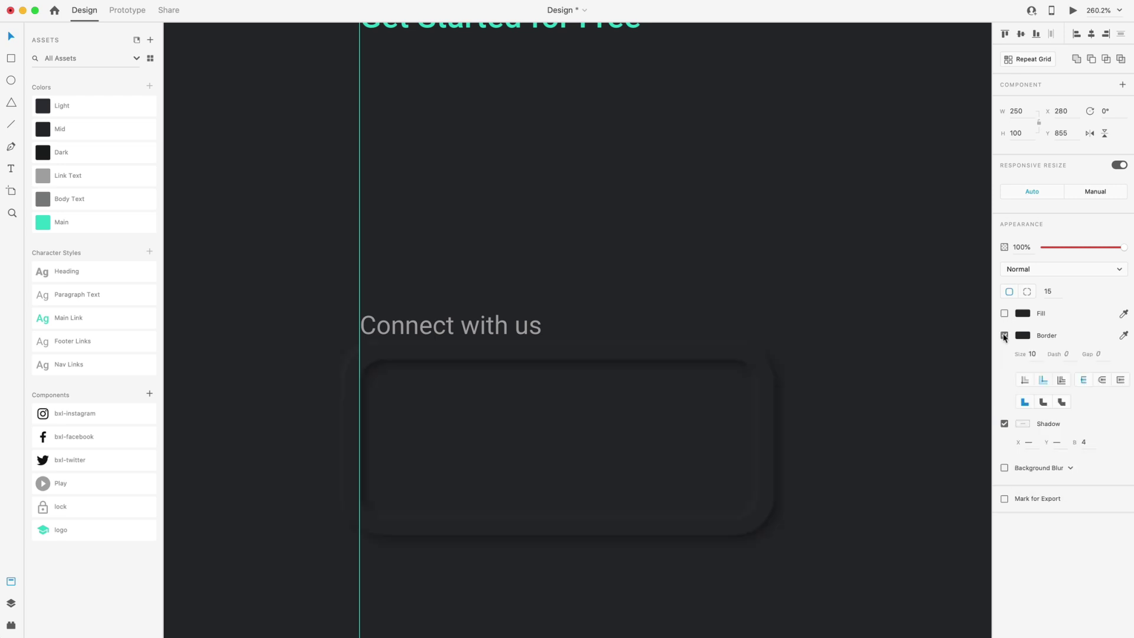
# Set both boxes' border to size 4 with an inner stroke and their corner radius to 20.
pyautogui.click(1040, 353)
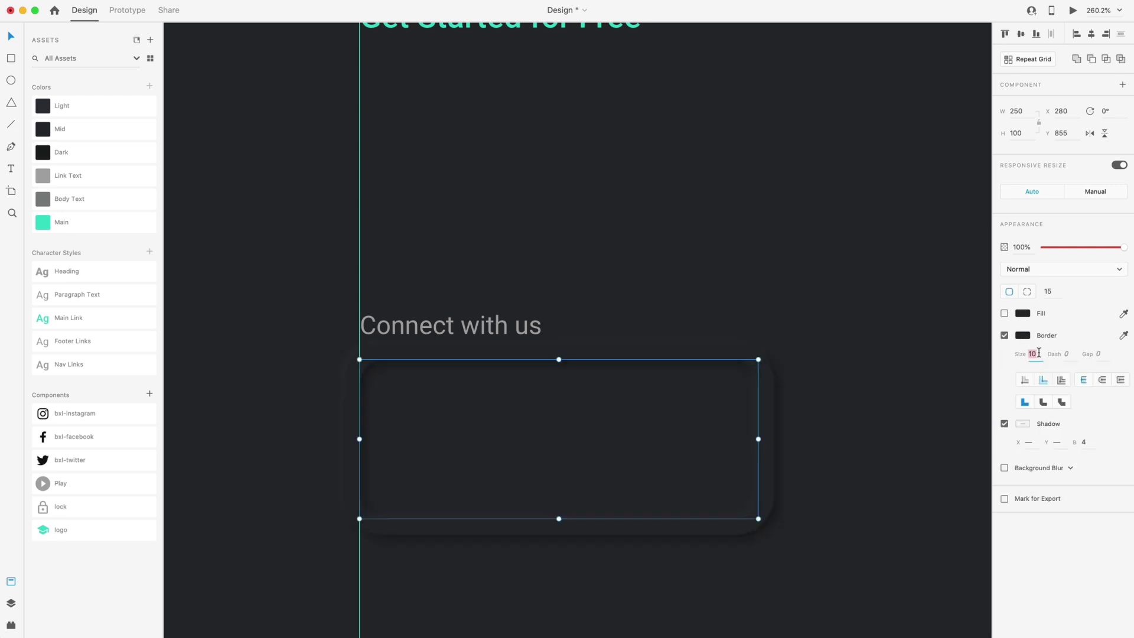
pyautogui.write('4')
pyautogui.press('Return')
pyautogui.click(1025, 382)
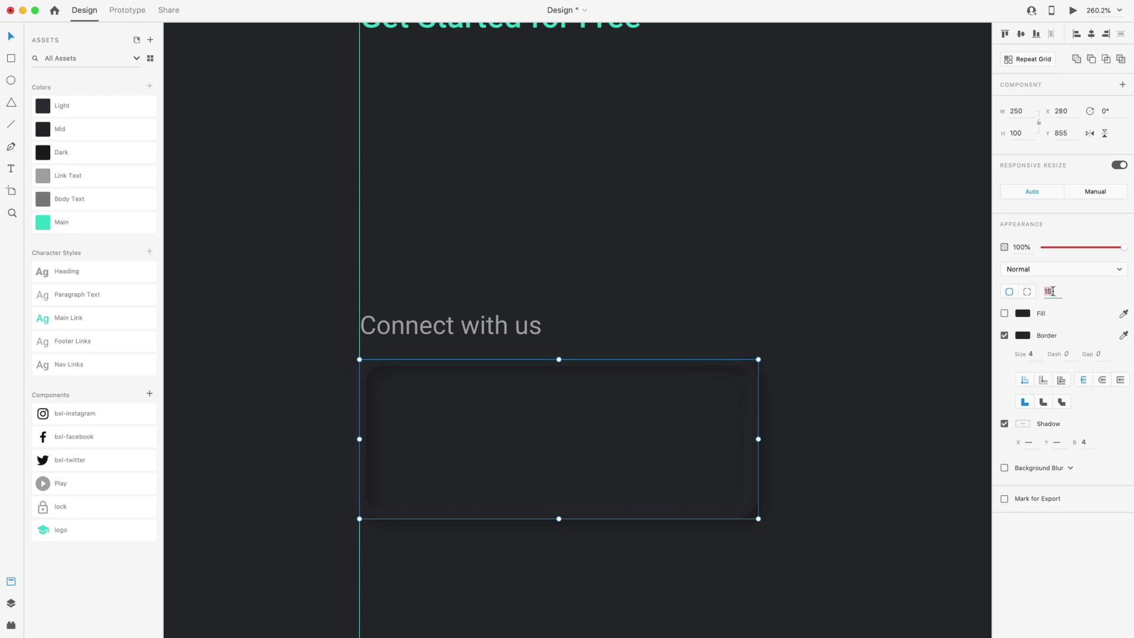
pyautogui.write('20')
pyautogui.press('Return')
pyautogui.click(841, 253)
# Draw a square inside the left part of the recessed box and set it to 60 × 60 with locked proportions.
pyautogui.scroll(-2, 615, 327)
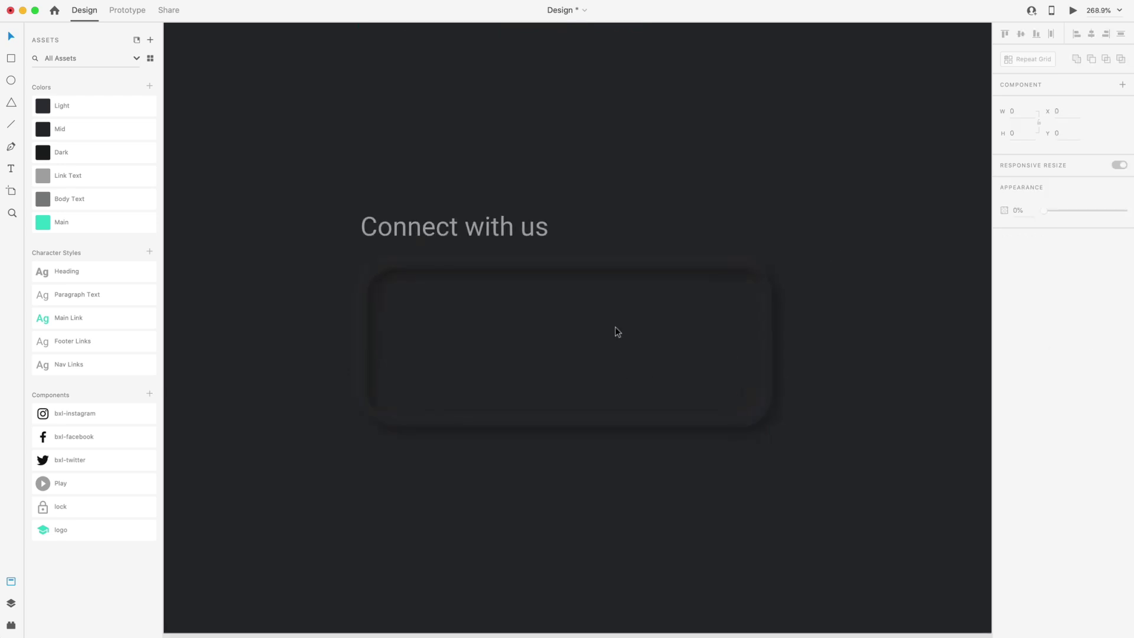
pyautogui.hscroll(-1, 543, 353)
pyautogui.scroll(2, 550, 354)
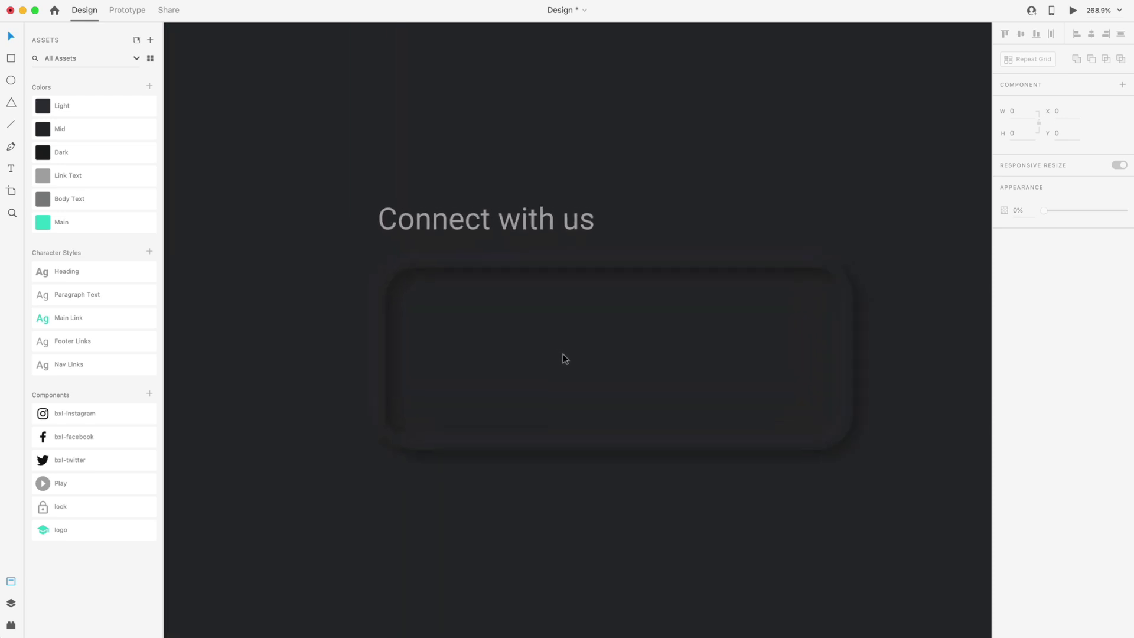
pyautogui.click(9, 65)
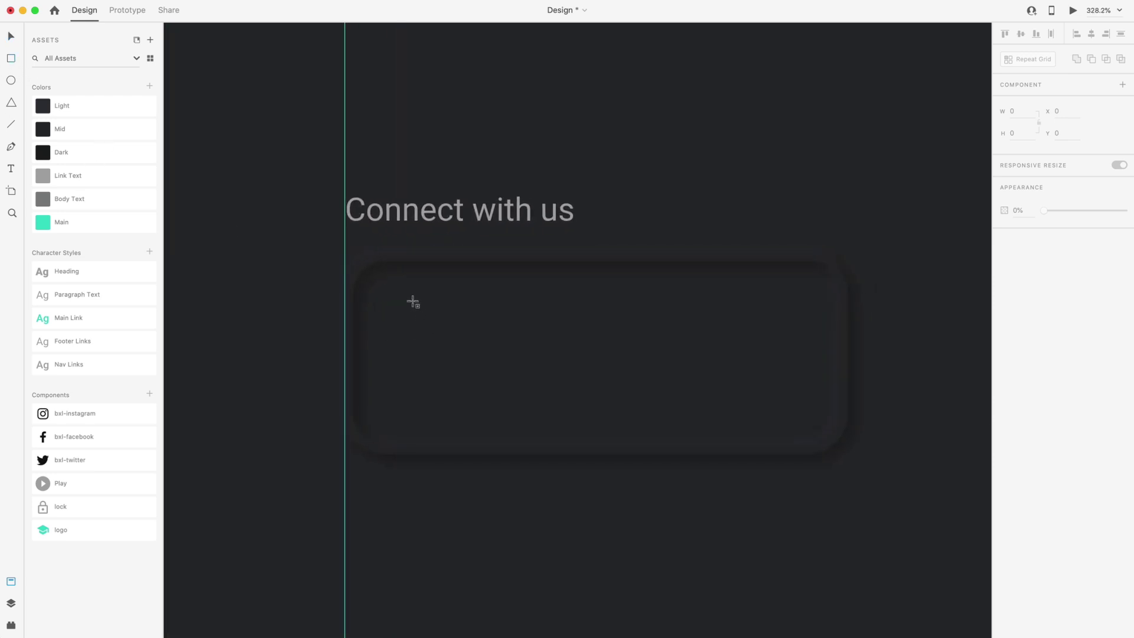
pyautogui.moveTo(410, 297); pyautogui.dragTo(551, 426)
pyautogui.press('v')
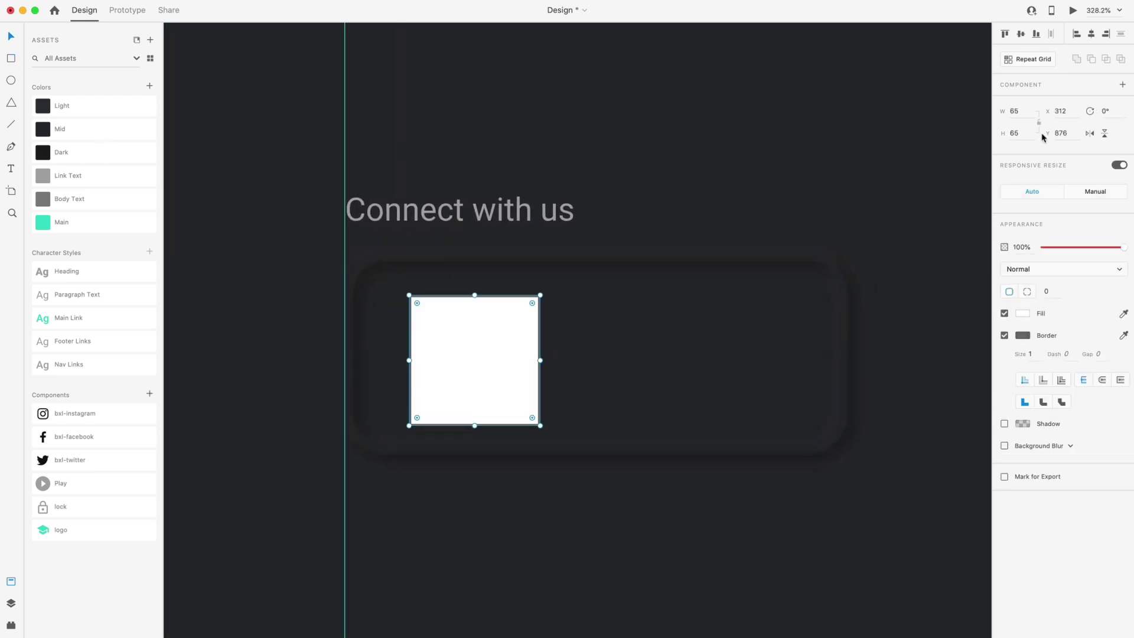
pyautogui.click(1033, 115)
pyautogui.write('60')
pyautogui.press('Return')
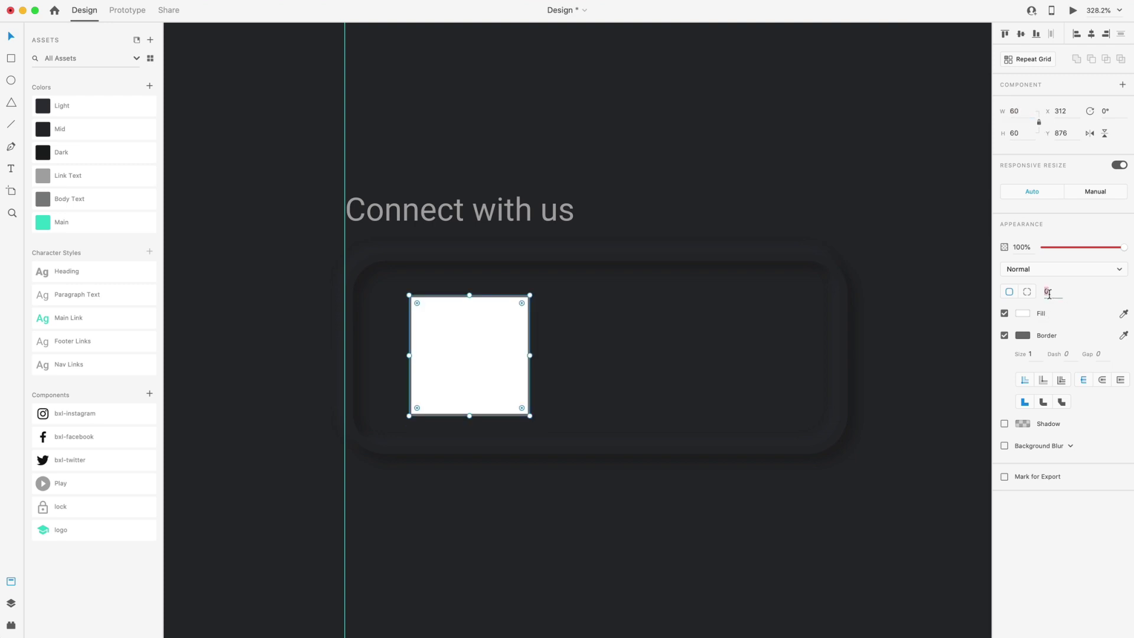
# Round the square's corners to 8, remove its border and fill it with the Mid colour.
pyautogui.write('8')
pyautogui.press('Return')
pyautogui.click(1005, 335)
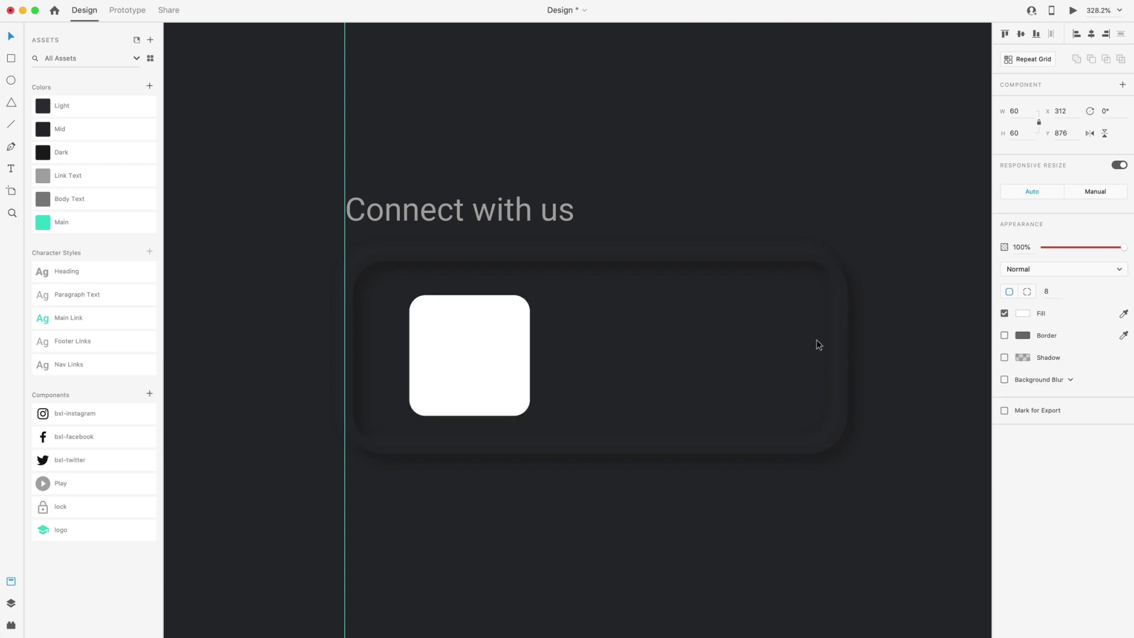
pyautogui.click(42, 128)
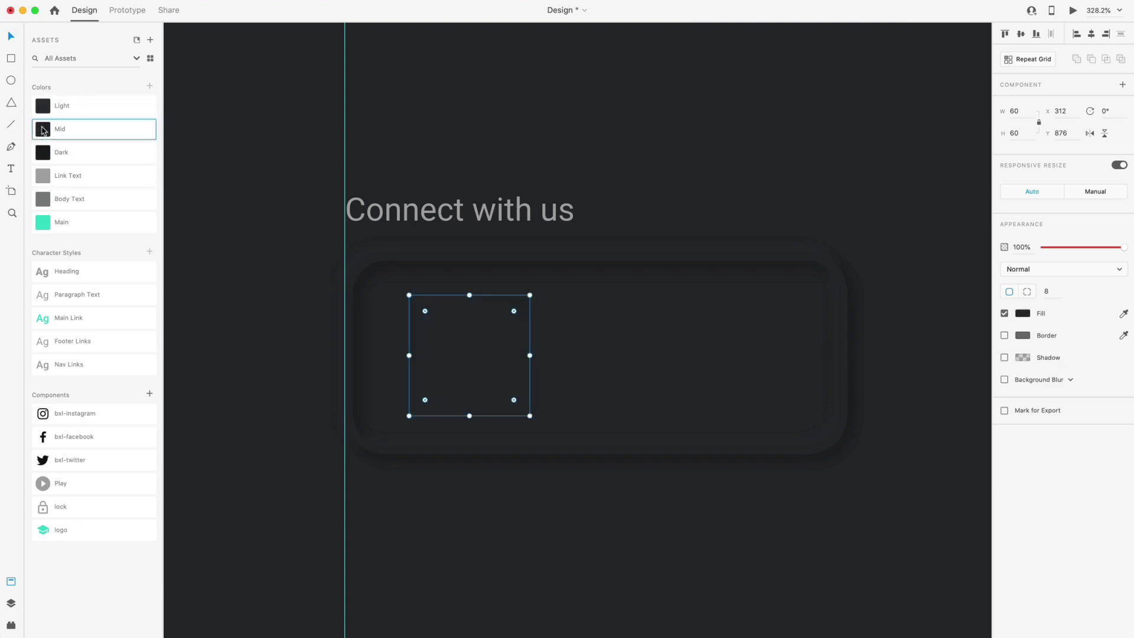
# Add a shadow to the square in the dark saved swatch, with X 3, Y 3 and blur 4.
pyautogui.click(1004, 358)
pyautogui.click(1023, 357)
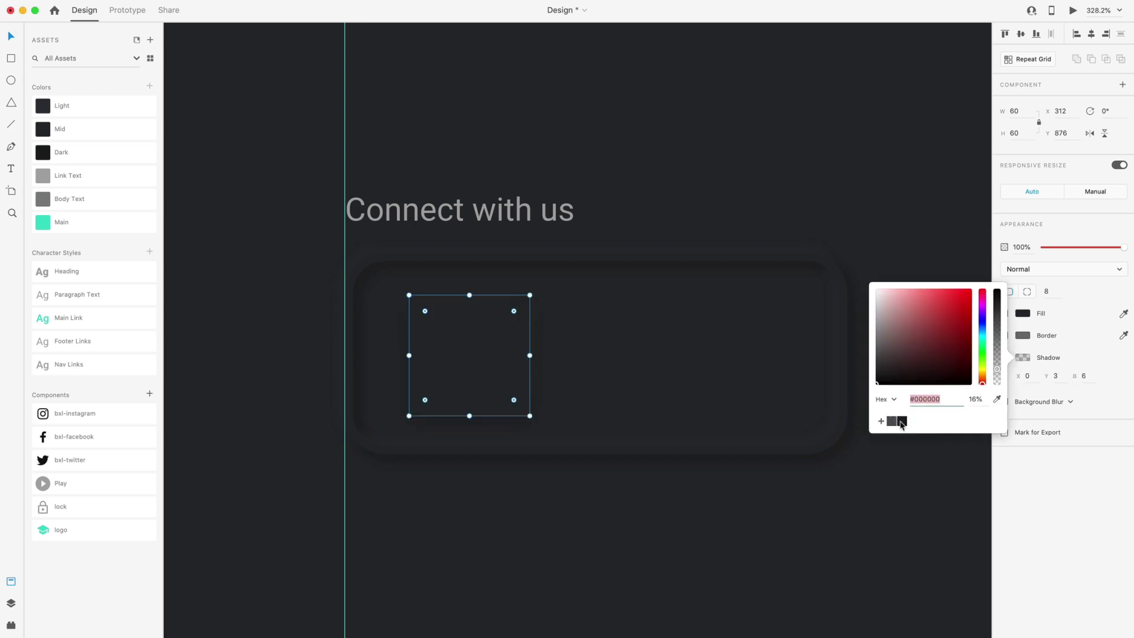
pyautogui.click(902, 421)
pyautogui.click(474, 348)
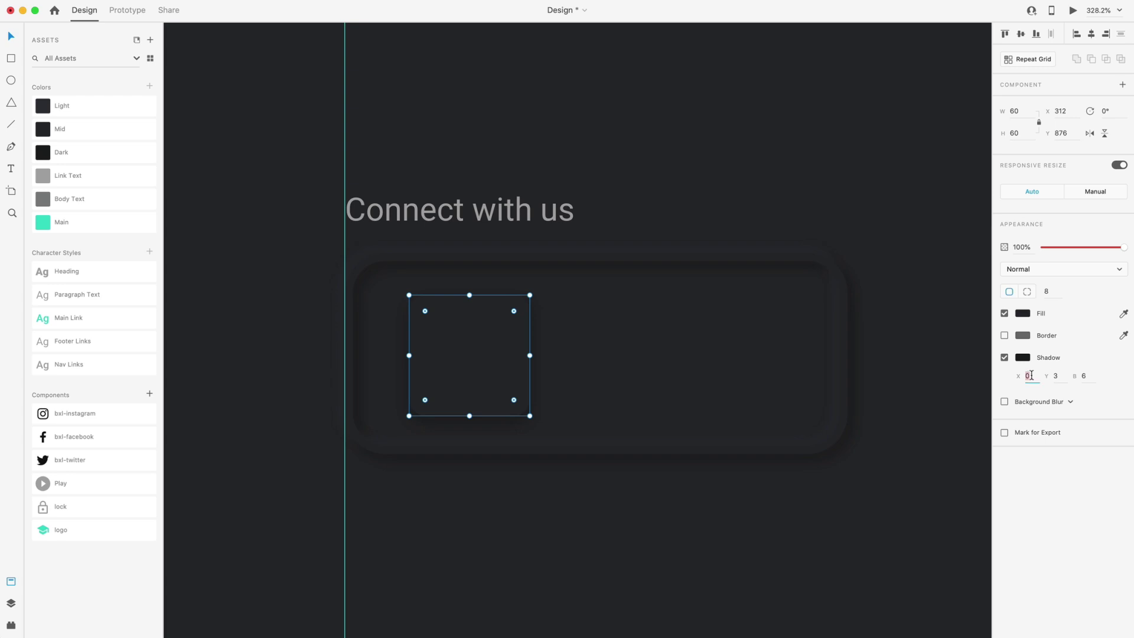
pyautogui.write('3')
pyautogui.click(1083, 376)
pyautogui.write('4')
pyautogui.click(804, 521)
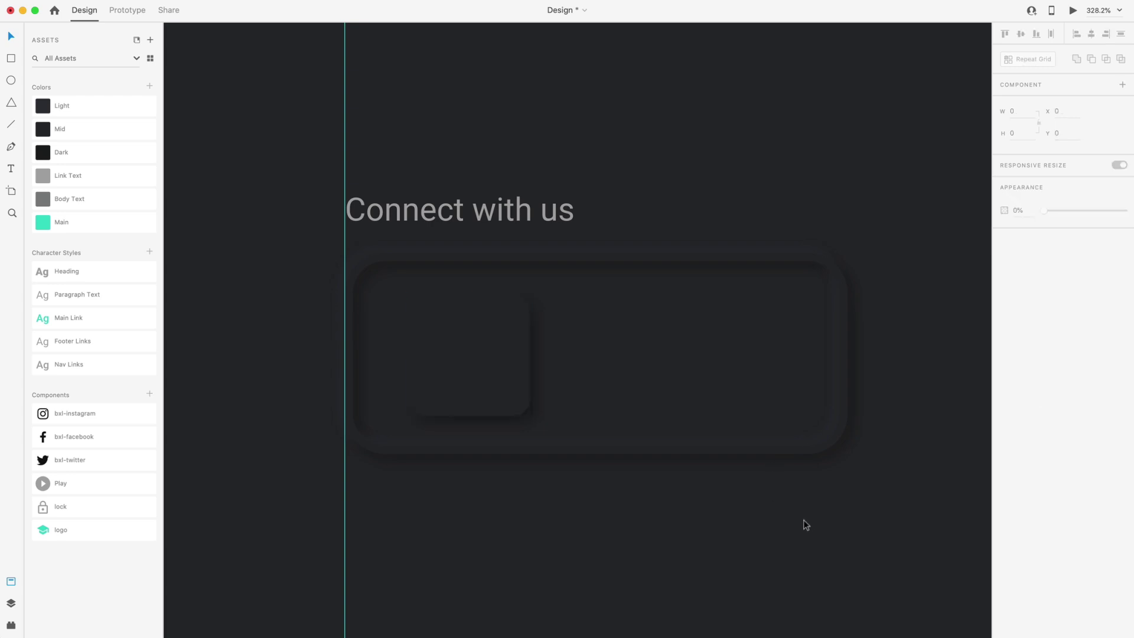
# Duplicate the square in place and give the copy a shadow at X -3, Y -3 in the lighter saved swatch.
pyautogui.scroll(3, 570, 434)
pyautogui.click(506, 373)
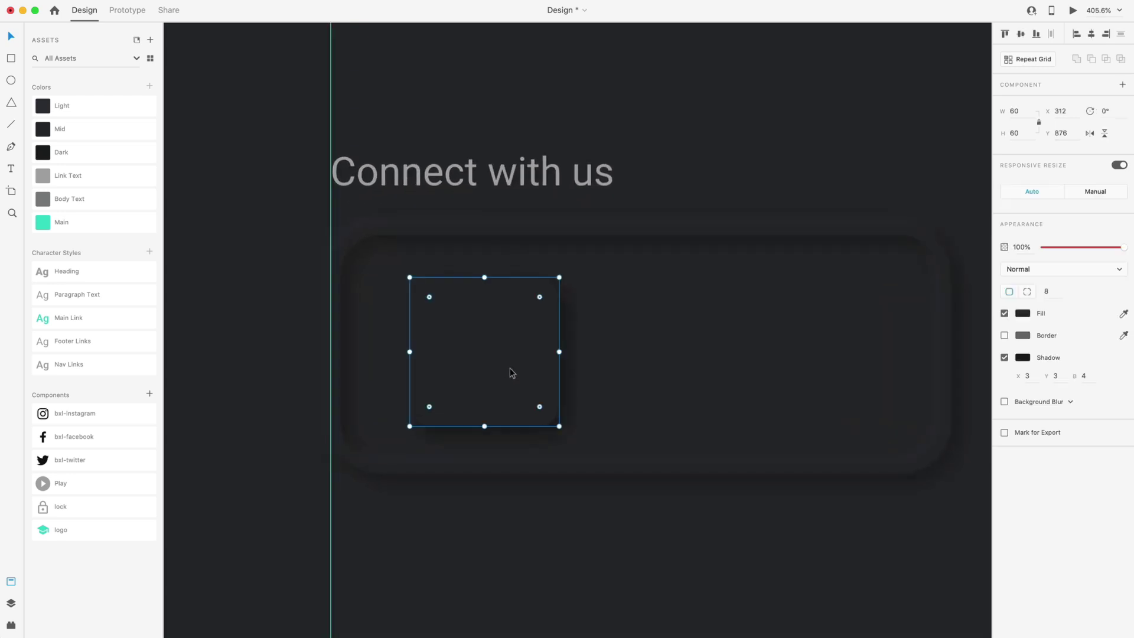
pyautogui.click(1031, 376)
pyautogui.press('Tab')
pyautogui.write('-3')
pyautogui.click(1022, 358)
pyautogui.click(765, 522)
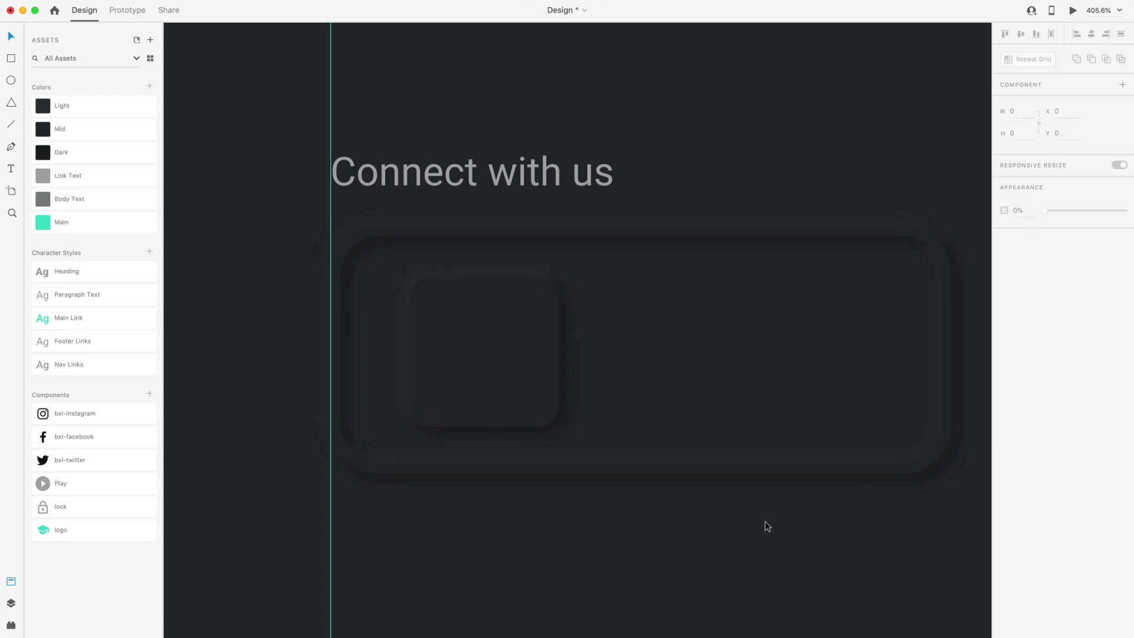
# Position the stacked squares at X 300, Y 875, then duplicate them twice across the box with 15 px gaps and check the spacing.
pyautogui.press('alt')
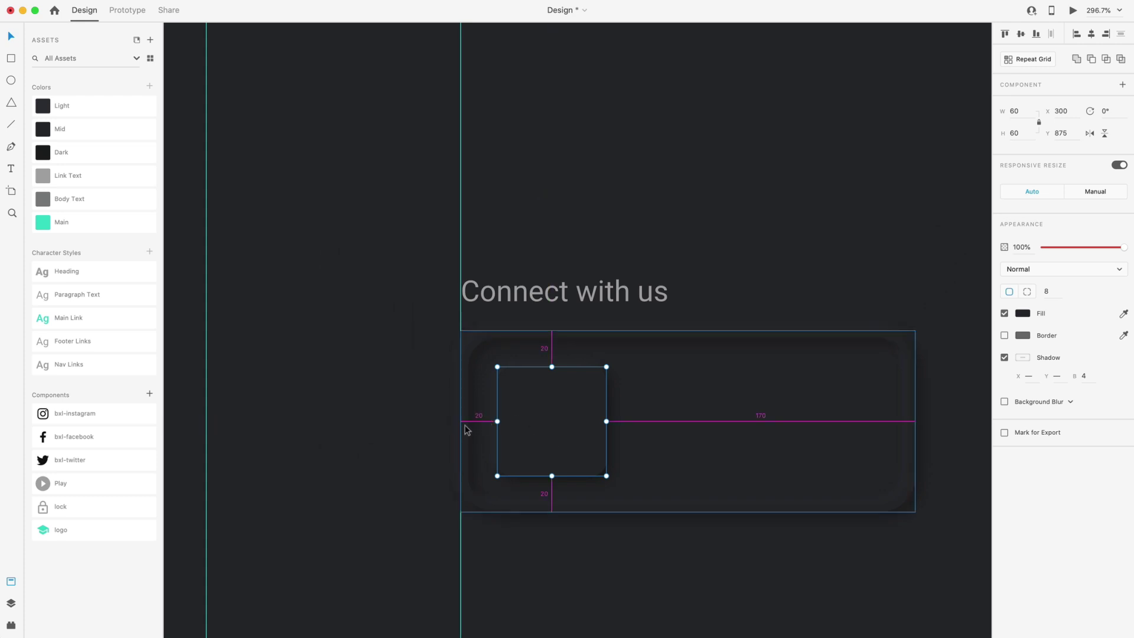
pyautogui.press('alt')
pyautogui.moveTo(551, 416); pyautogui.dragTo(703, 421)
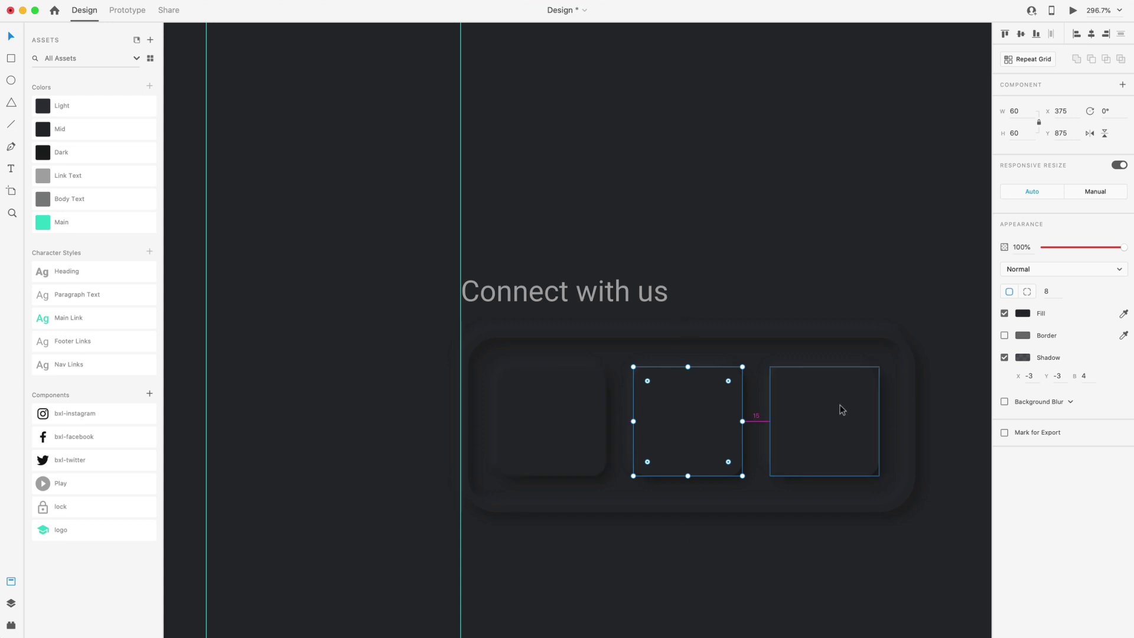
pyautogui.click(502, 416)
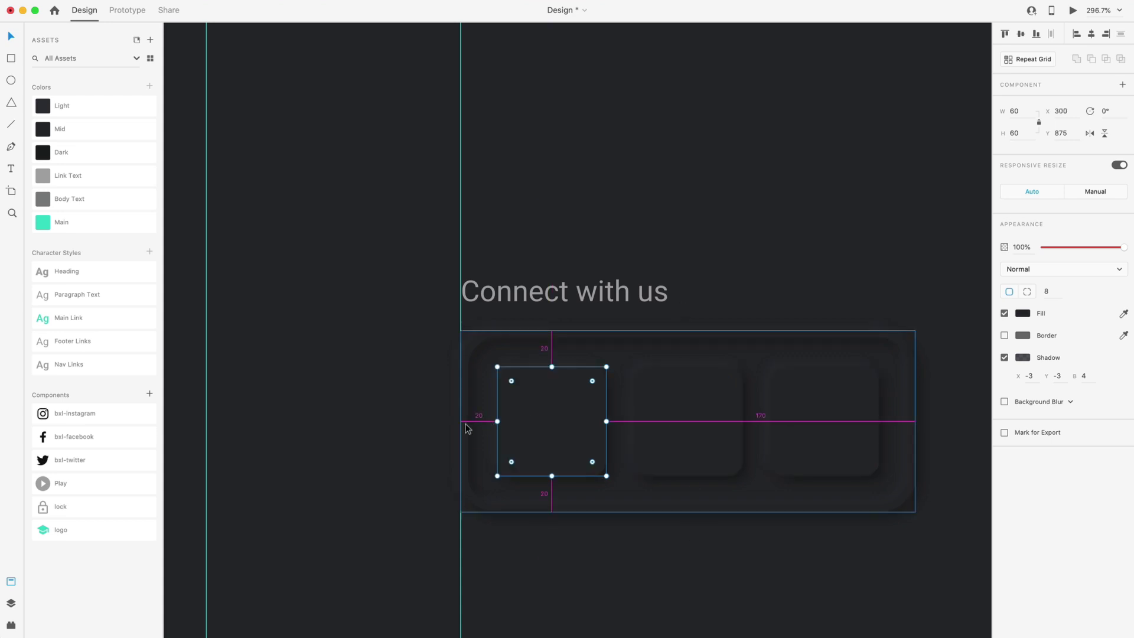
pyautogui.click(671, 400)
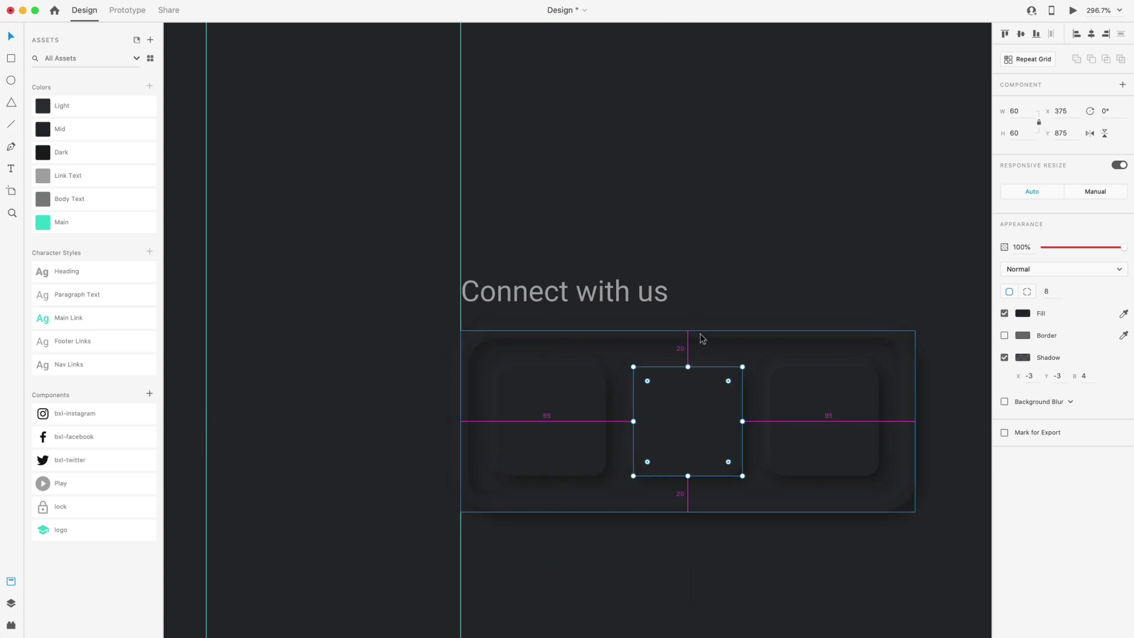
# Place the Twitter icon component in the centre of the first square button and fill it with white #FFFFFF.
pyautogui.click(811, 399)
pyautogui.press('Escape')
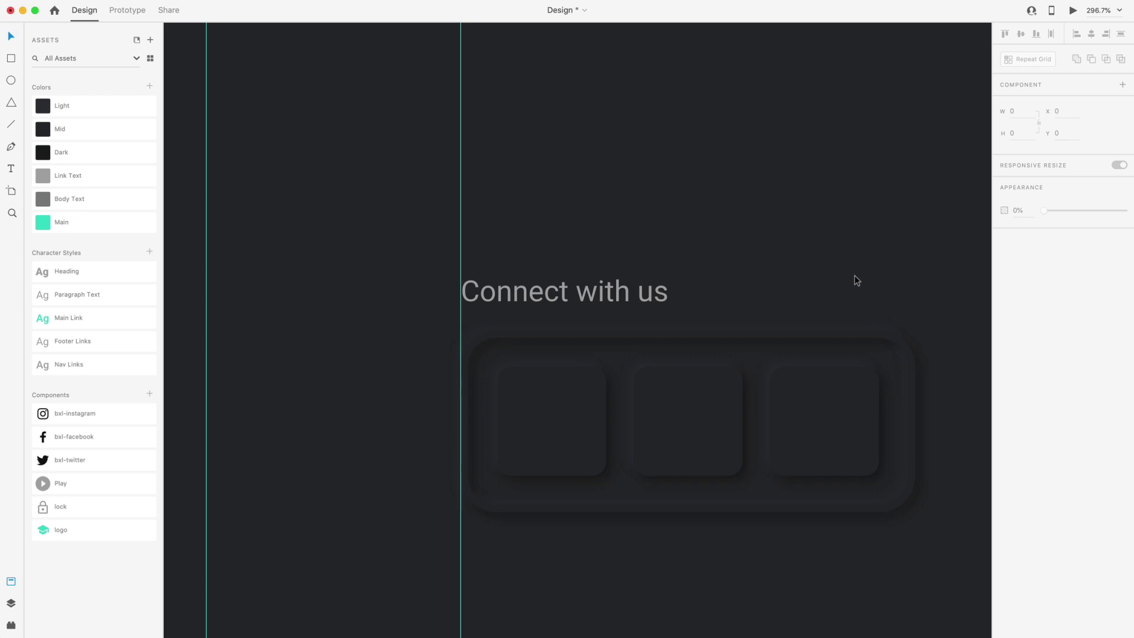
pyautogui.scroll(3, 857, 280)
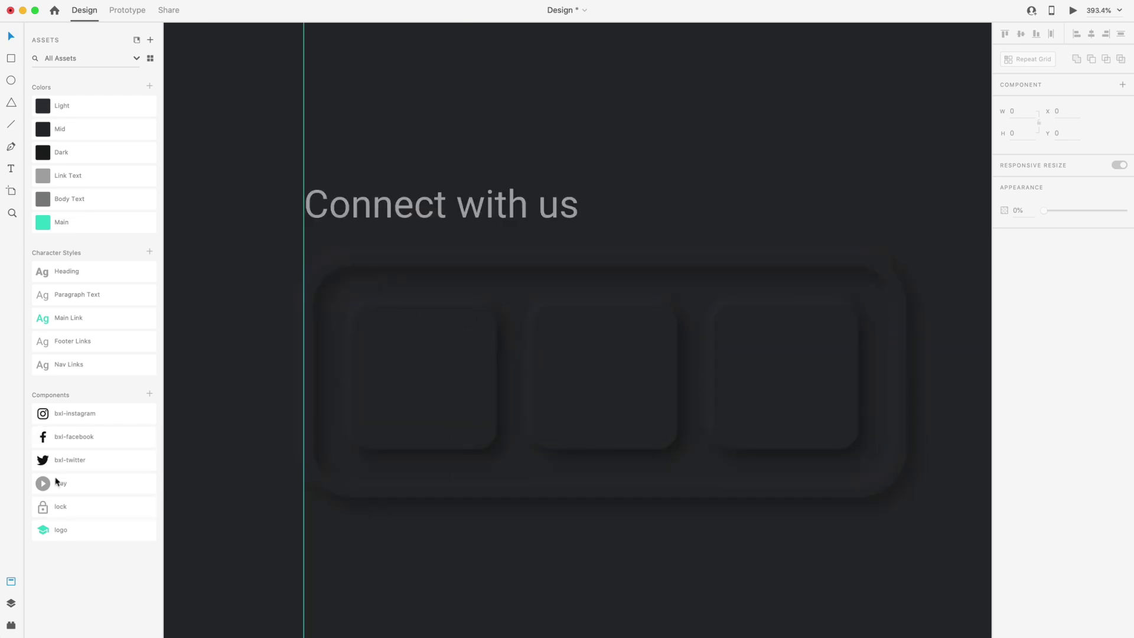
pyautogui.moveTo(59, 460); pyautogui.dragTo(430, 385)
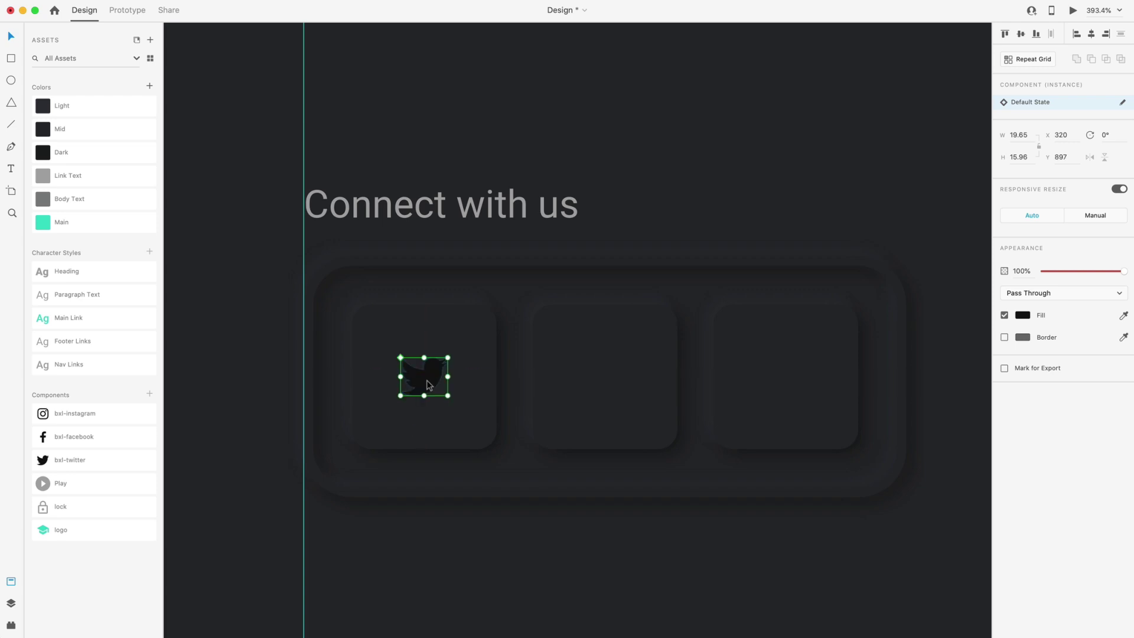
pyautogui.click(1025, 316)
pyautogui.moveTo(913, 310); pyautogui.dragTo(813, 213)
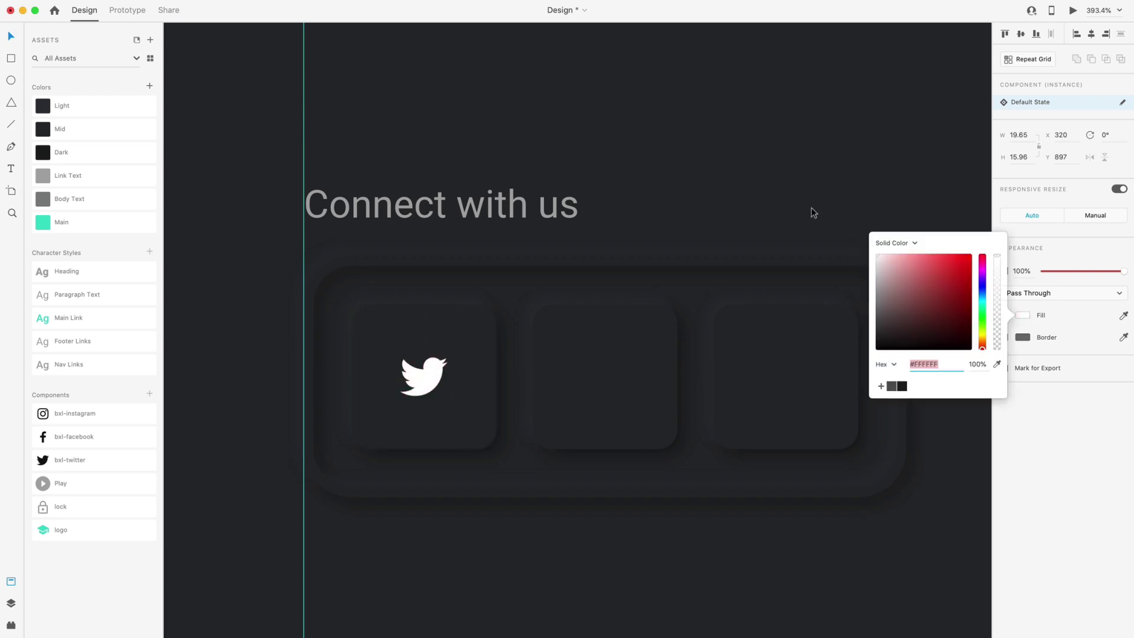
pyautogui.click(773, 190)
# Place white Facebook and Instagram icons on the middle and last buttons, then save the document.
pyautogui.moveTo(59, 437); pyautogui.dragTo(605, 379)
pyautogui.click(584, 569)
pyautogui.click(545, 551)
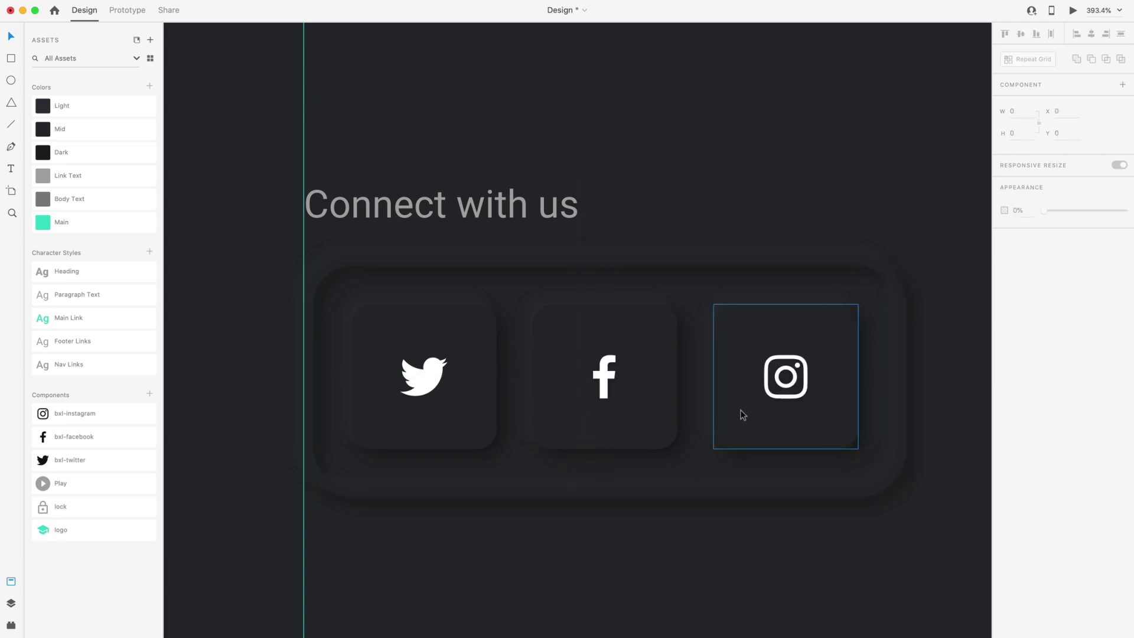
pyautogui.click(741, 411)
pyautogui.keyDown('shift'); pyautogui.click(655, 417); pyautogui.keyUp('shift')
pyautogui.click(820, 125)
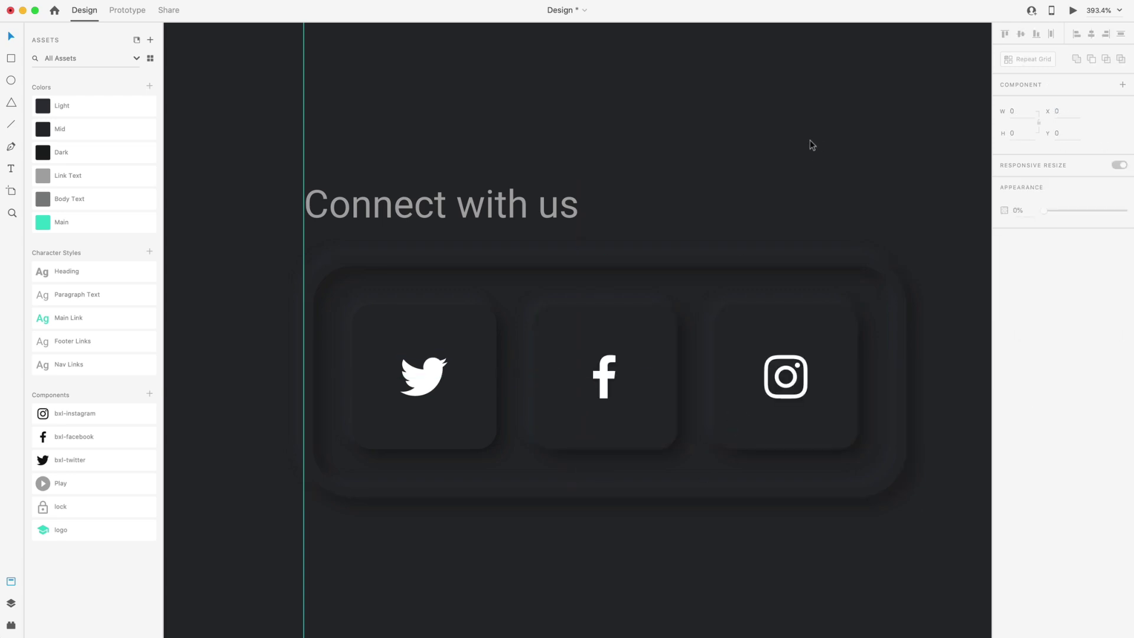
pyautogui.press('super+s')
# Move the social panel with its buttons and icons left to X 261, lining the first button up with the vertical guide.
pyautogui.press('super+minus')
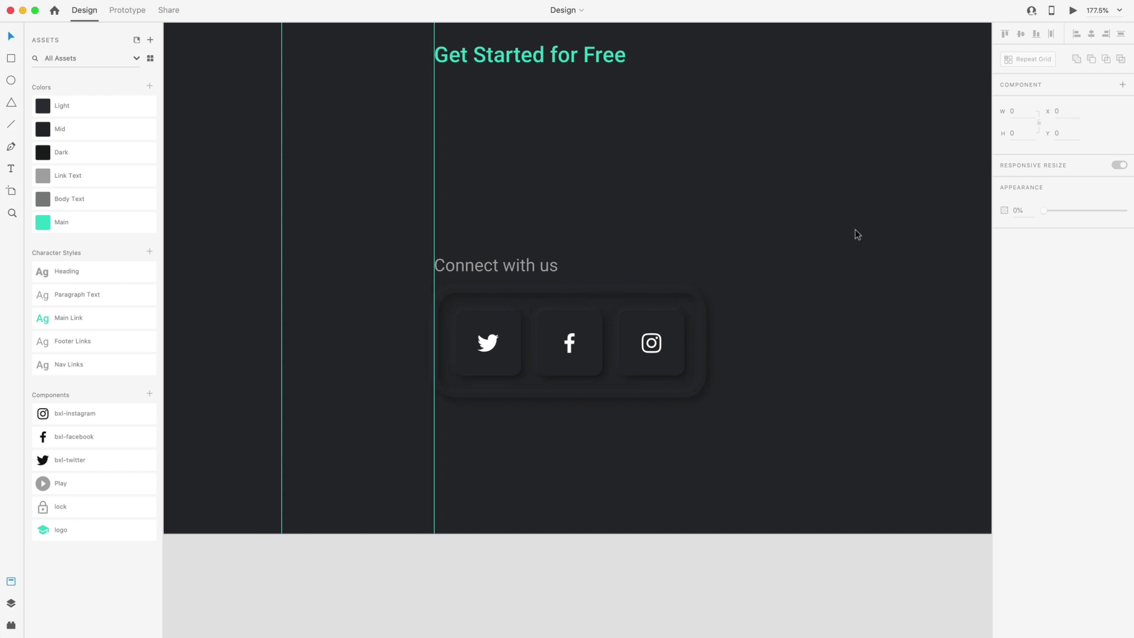
pyautogui.scroll(-1, 856, 225)
pyautogui.scroll(3, 737, 314)
pyautogui.hscroll(-3, 735, 415)
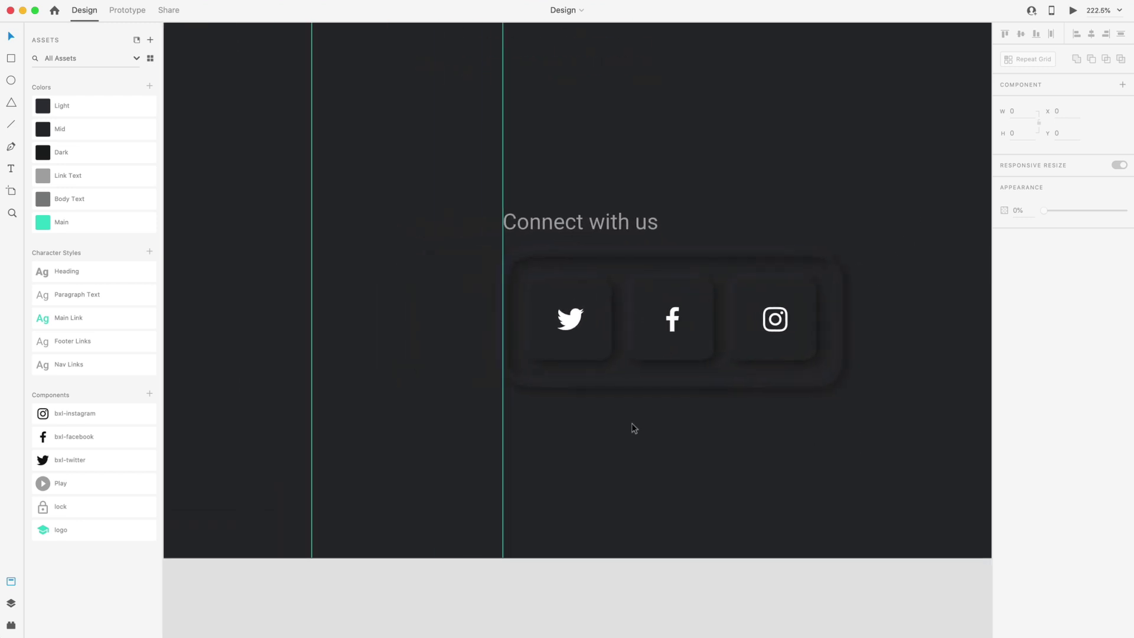
pyautogui.moveTo(909, 438); pyautogui.dragTo(458, 267)
pyautogui.scroll(3, 468, 270)
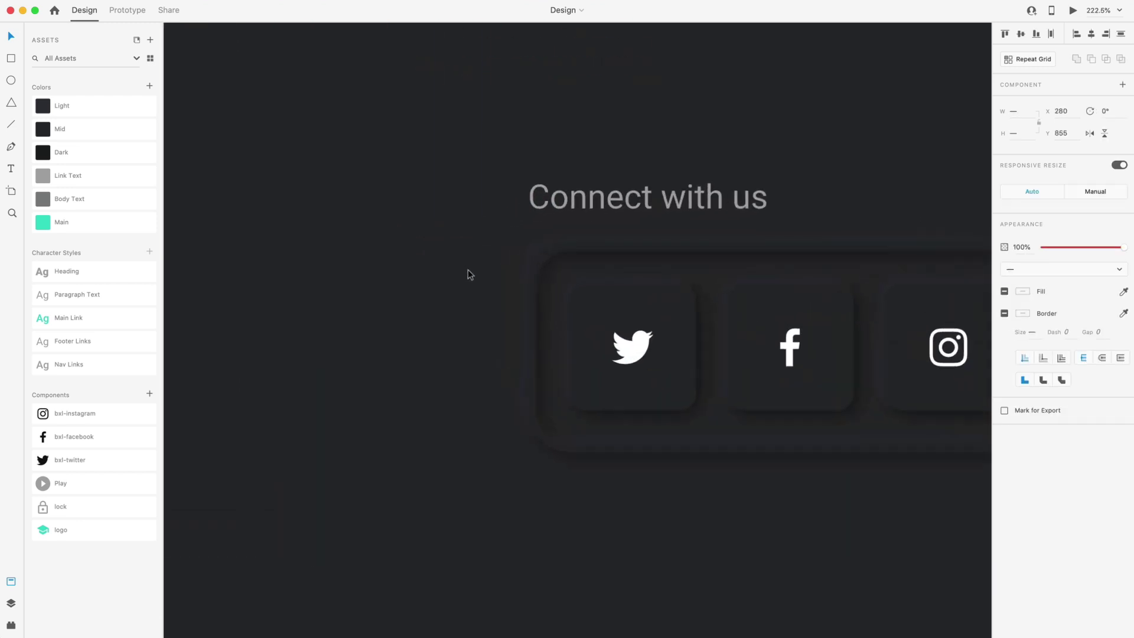
pyautogui.moveTo(643, 313); pyautogui.dragTo(605, 307)
pyautogui.click(597, 319)
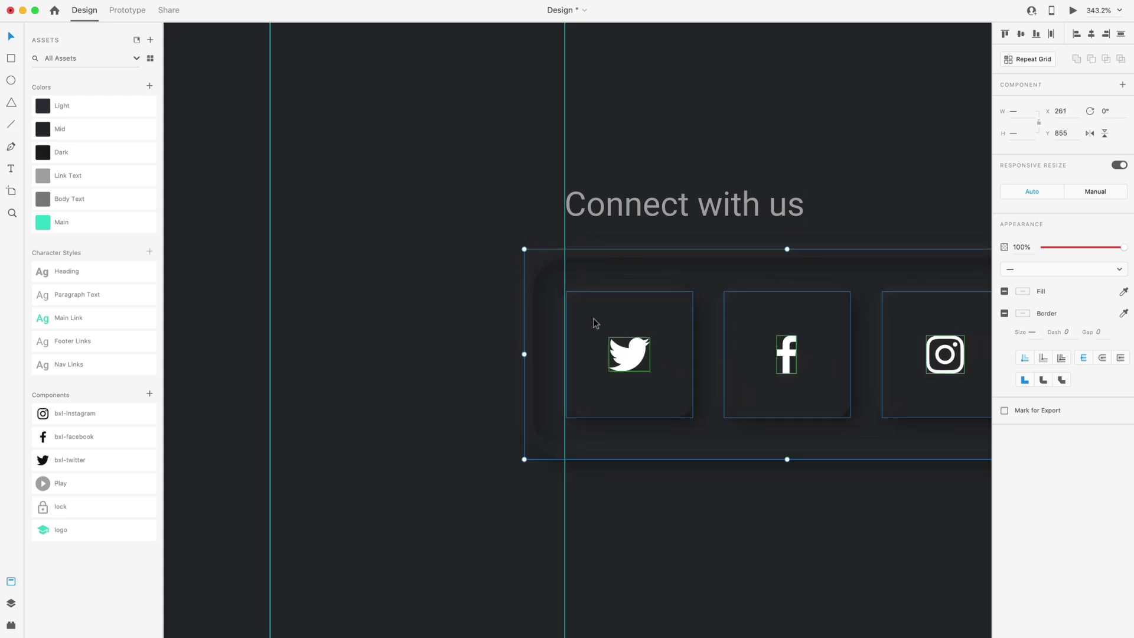
pyautogui.click(420, 241)
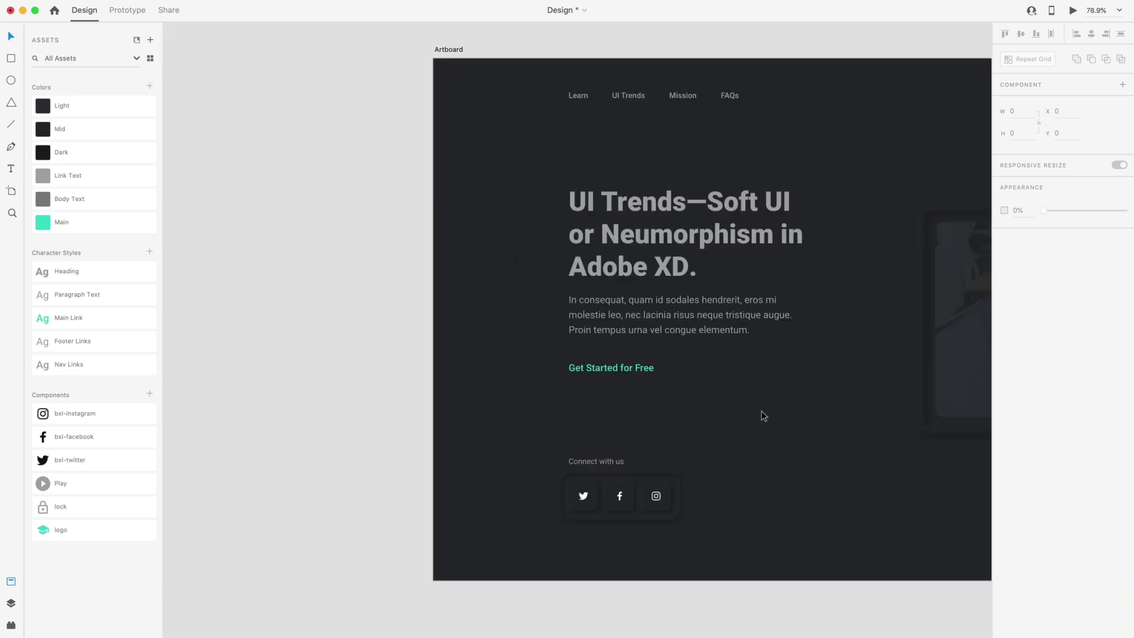
pyautogui.moveTo(761, 410); pyautogui.dragTo(667, 419)
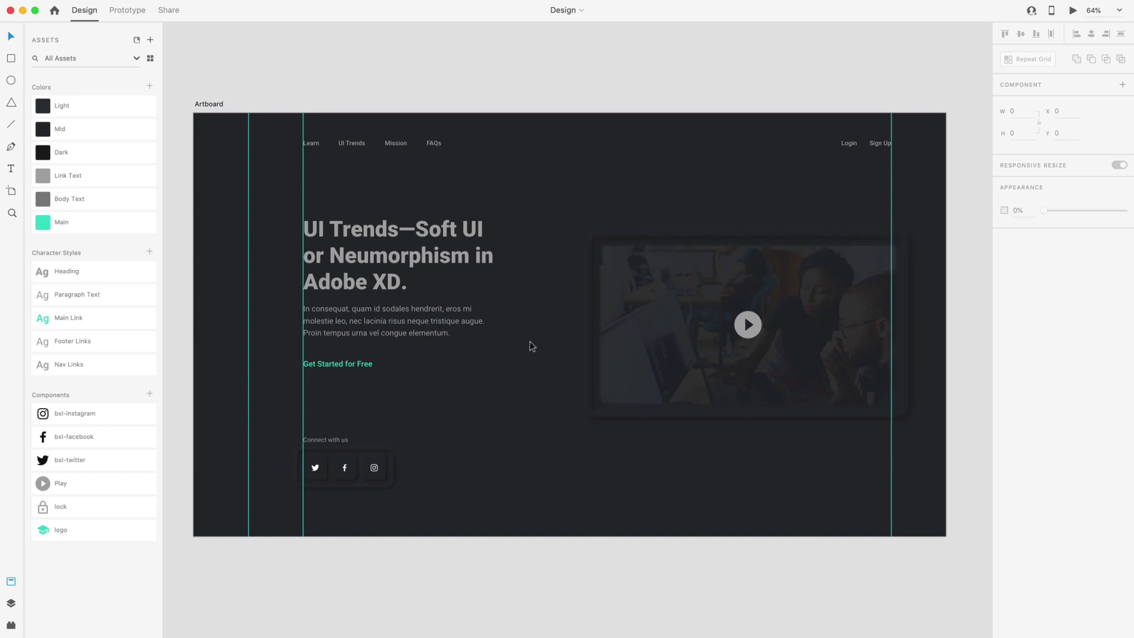
# Examine the landing page layout and the framed video's soft shadows, close up and as a whole.
pyautogui.scroll(5, 644, 241)
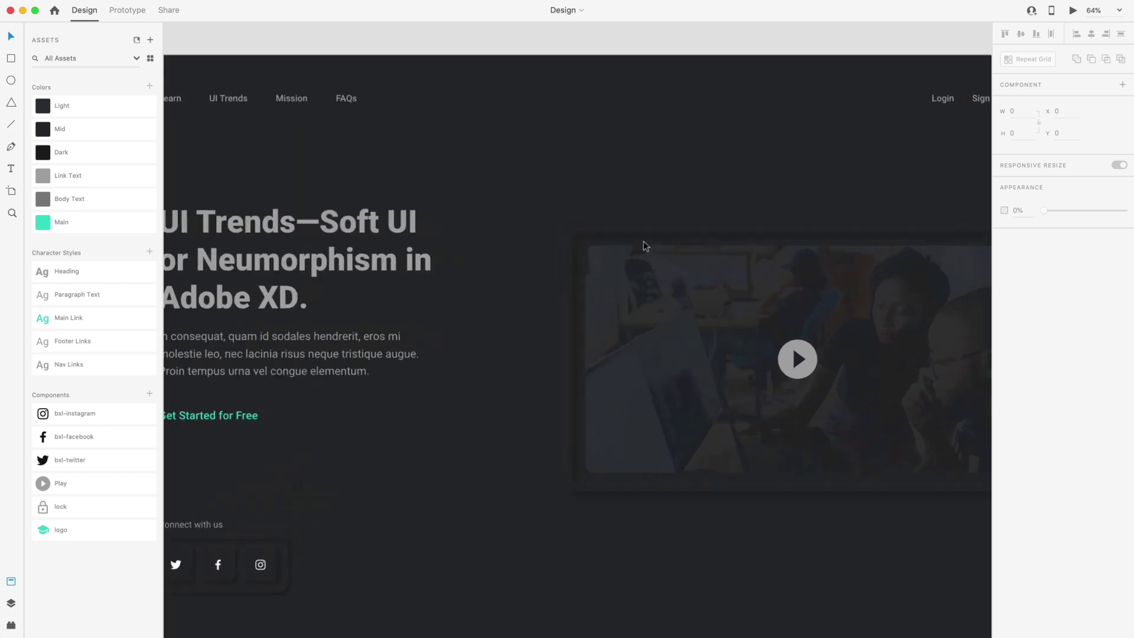
pyautogui.scroll(-5, 424, 328)
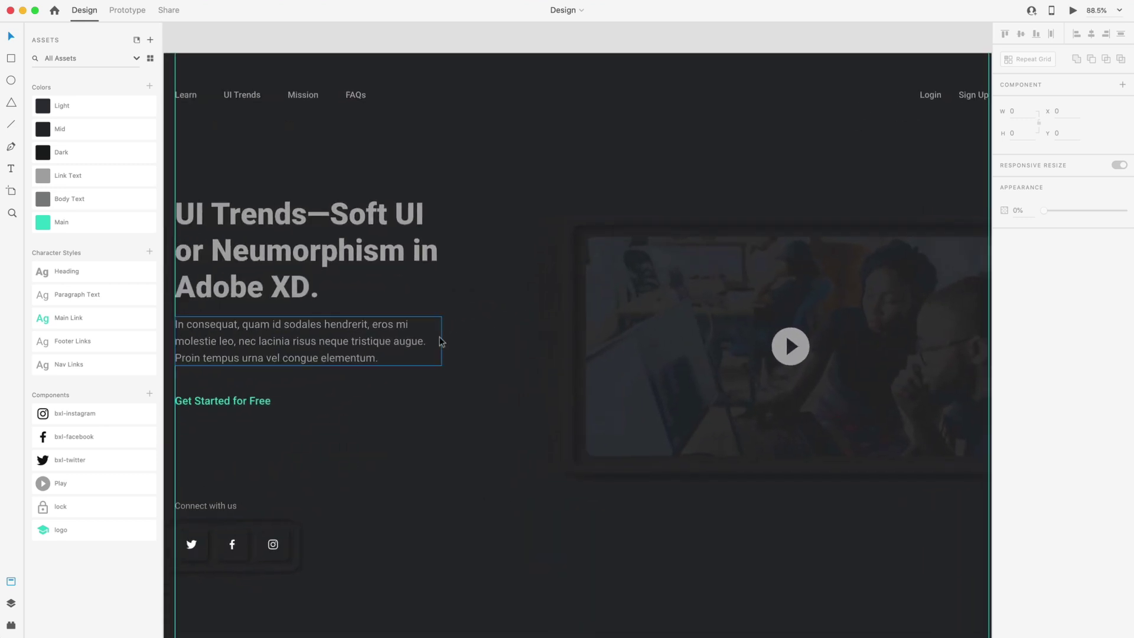
pyautogui.scroll(2, 504, 349)
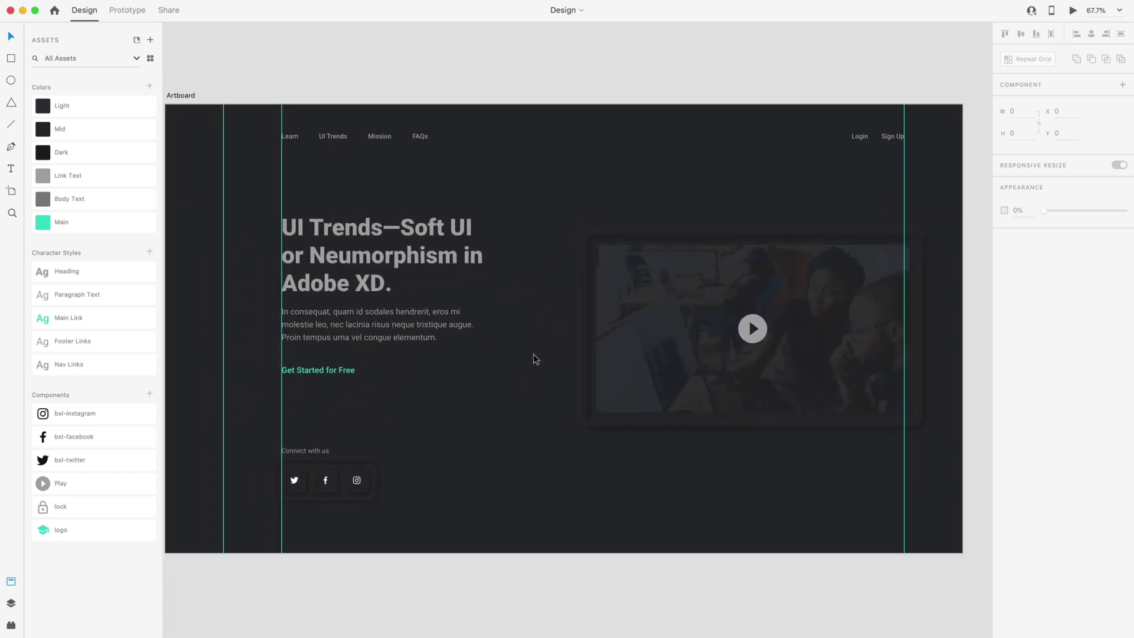
pyautogui.hscroll(3, 559, 187)
pyautogui.scroll(3, 519, 269)
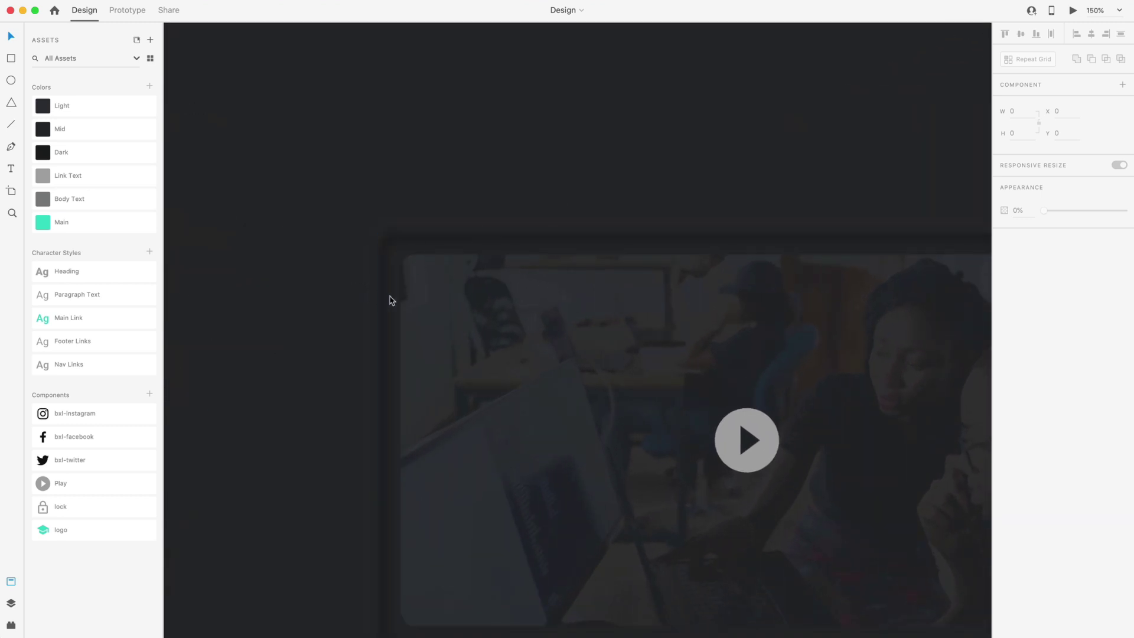
pyautogui.scroll(-5, 386, 296)
pyautogui.scroll(4, 467, 251)
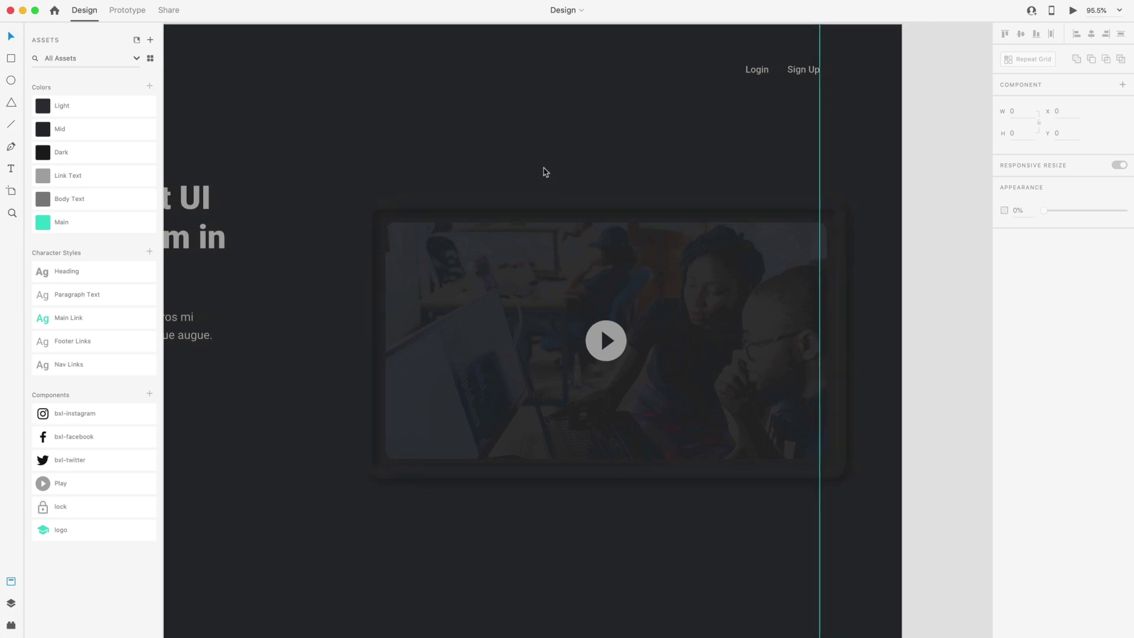
pyautogui.scroll(-2, 542, 172)
pyautogui.hscroll(3, 536, 179)
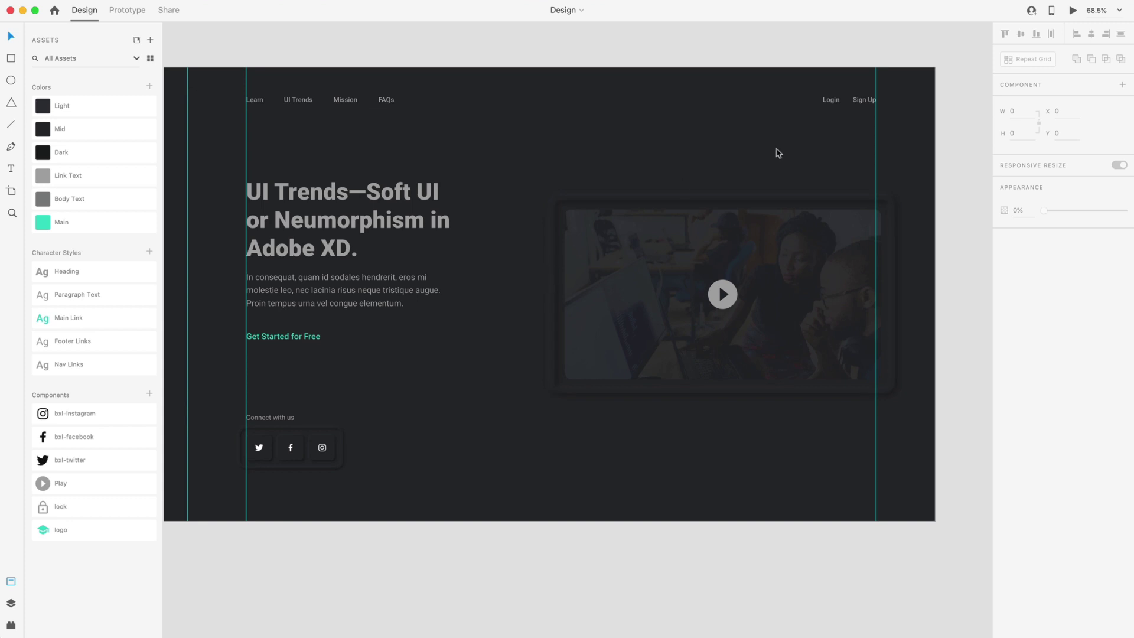
# Move the Login and Sign Up links together to the left, keeping their height, to free the end of the navigation row.
pyautogui.click(866, 100)
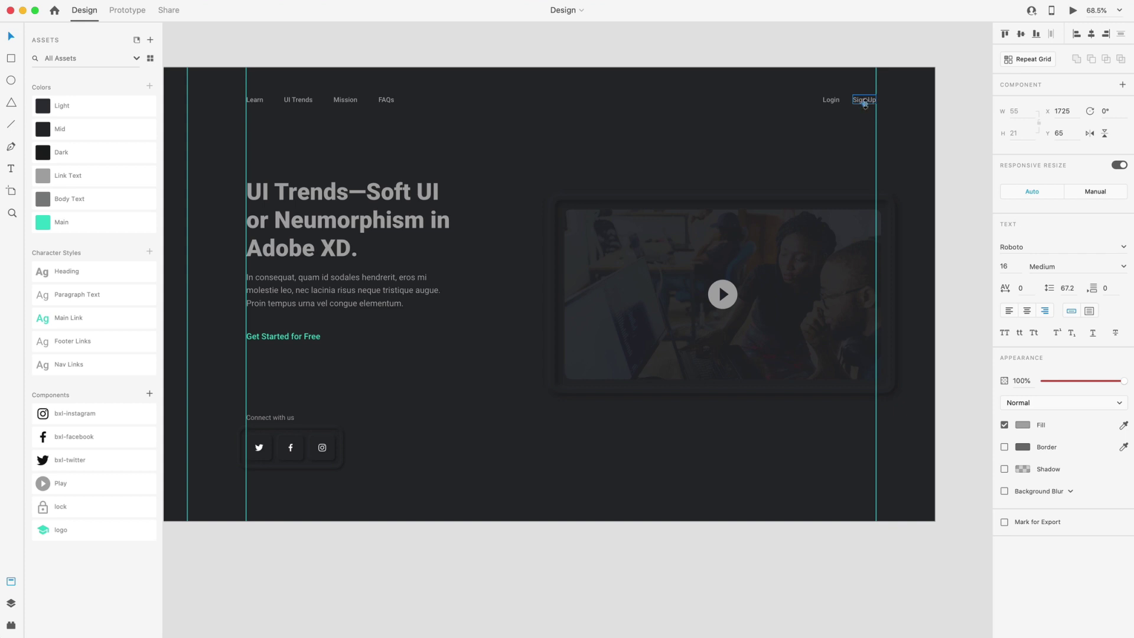
pyautogui.click(780, 136)
pyautogui.click(862, 100)
pyautogui.keyDown('shift'); pyautogui.click(830, 101); pyautogui.keyUp('shift')
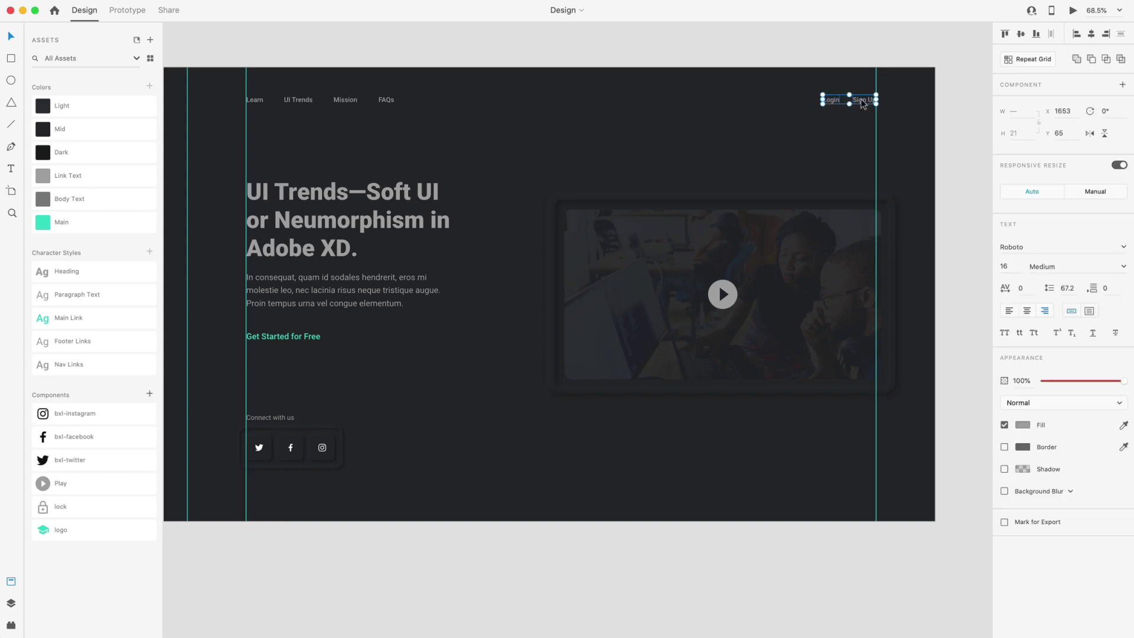
pyautogui.moveTo(863, 103); pyautogui.dragTo(708, 103)
pyautogui.click(823, 118)
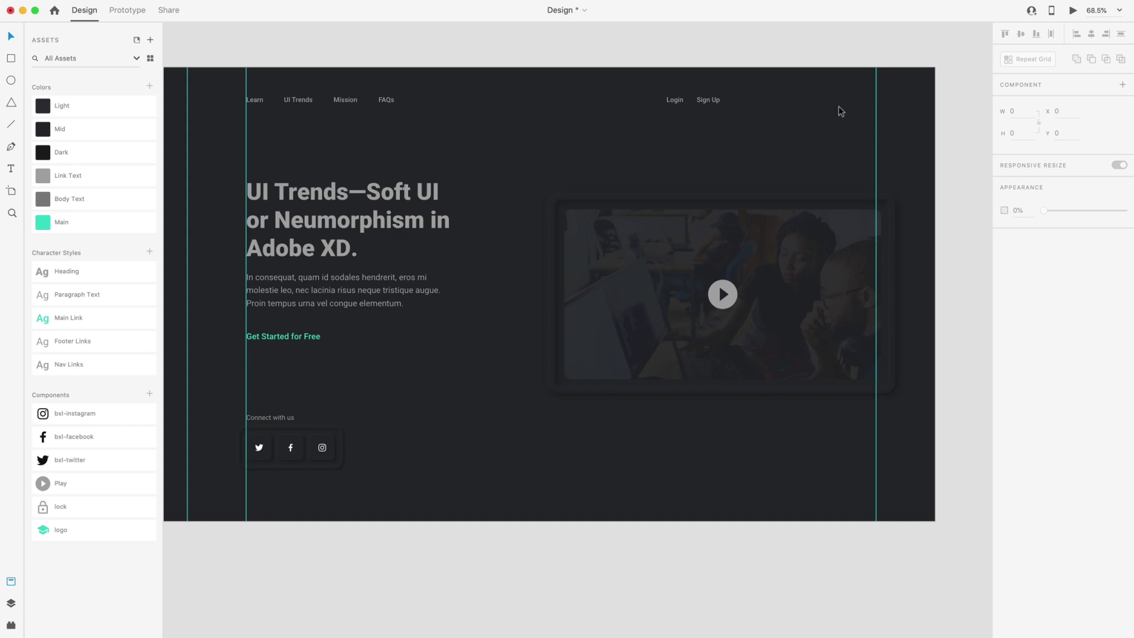
# Draw a rectangle in the free space beside the Sign Up link and size it to 148 by 82.
pyautogui.scroll(8, 841, 112)
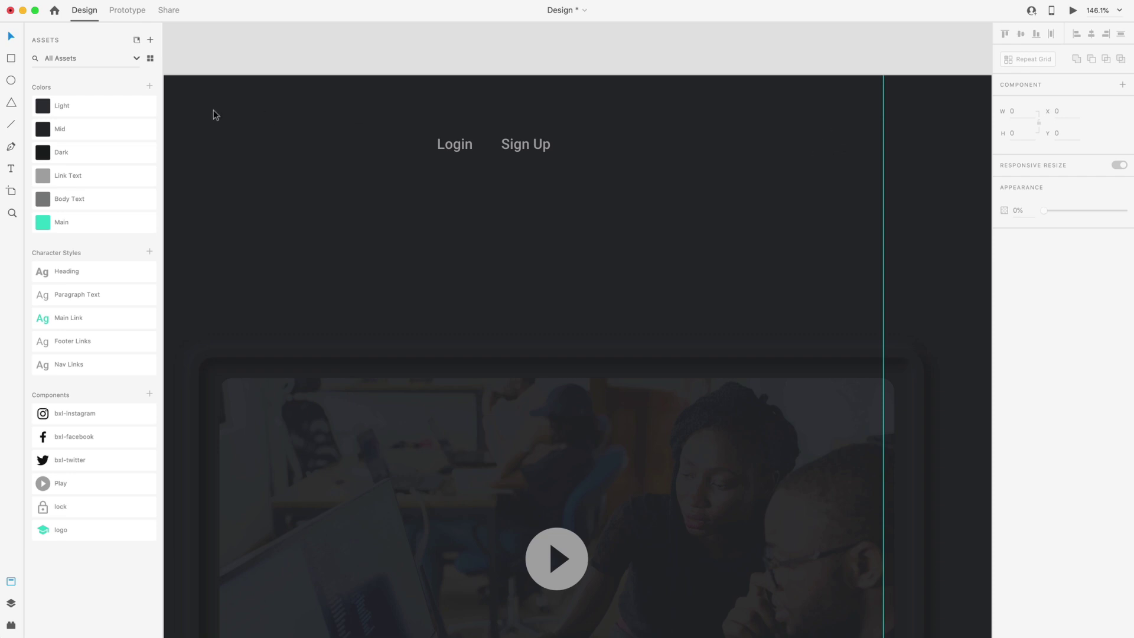
pyautogui.click(11, 59)
pyautogui.moveTo(676, 125)
pyautogui.mouseDown()
pyautogui.moveTo(729, 183)
pyautogui.moveTo(863, 209)
pyautogui.mouseUp()
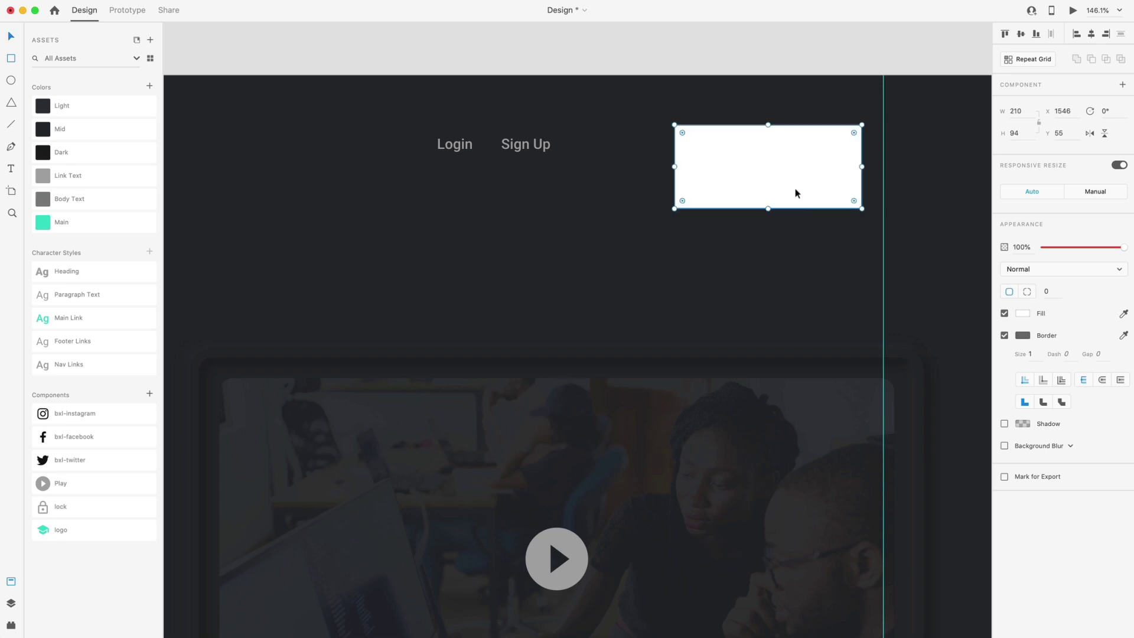
pyautogui.click(1024, 111)
pyautogui.press('Tab')
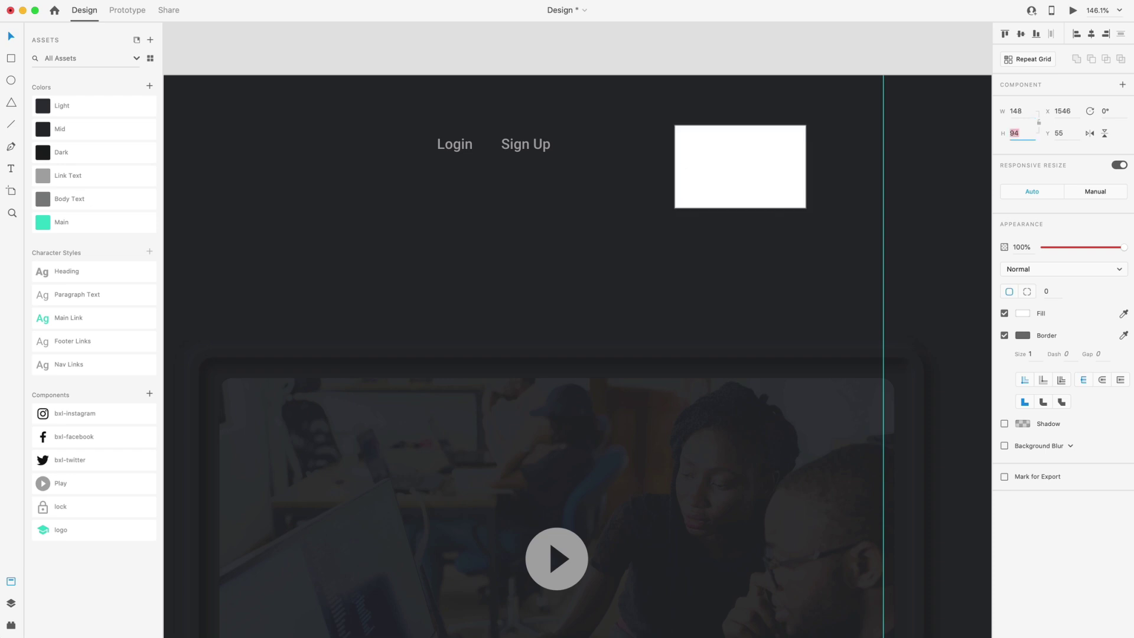
pyautogui.write('8')
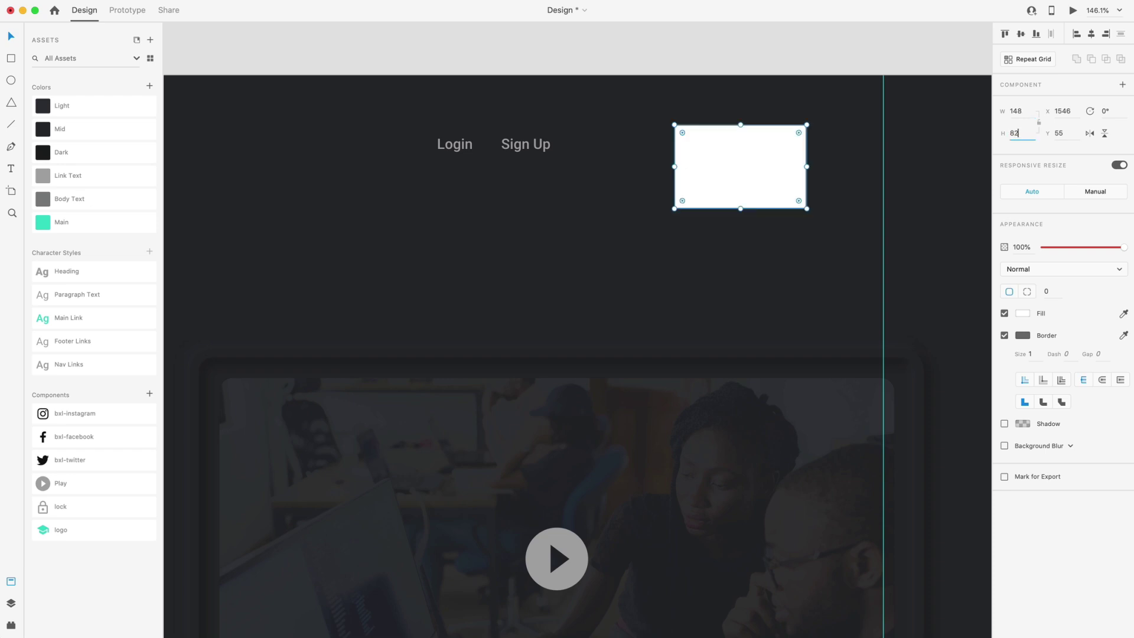
pyautogui.write('2')
pyautogui.press('Return')
# Round the rectangle's corners fully to a radius of 41, remove its border and fill it with the Dark colour.
pyautogui.moveTo(799, 134); pyautogui.dragTo(679, 172)
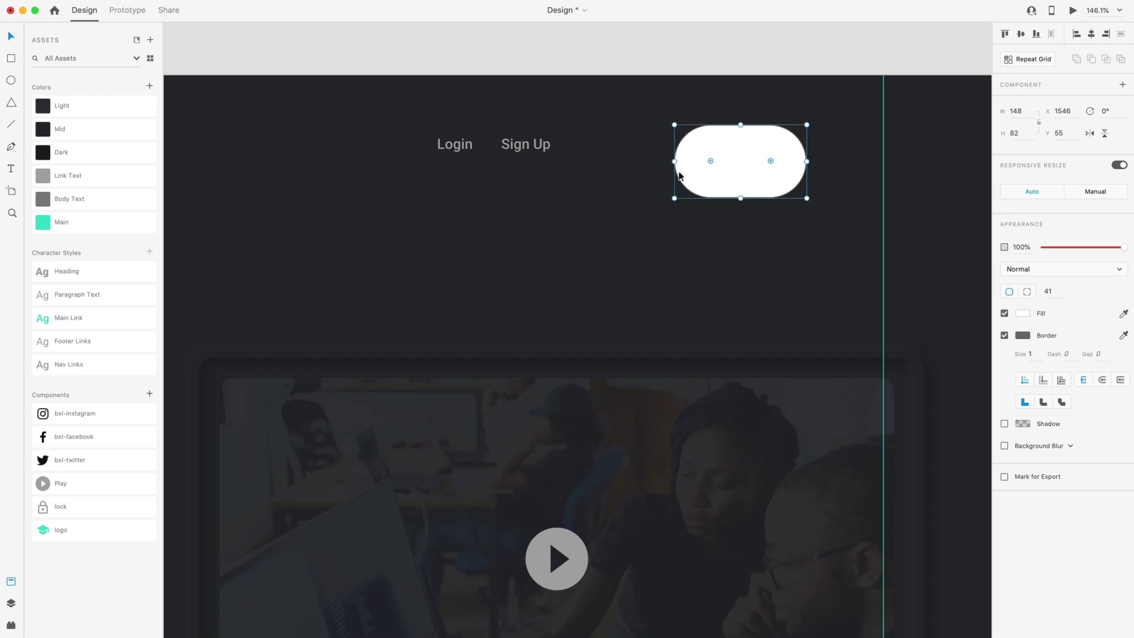
pyautogui.click(1005, 335)
pyautogui.scroll(5, 794, 112)
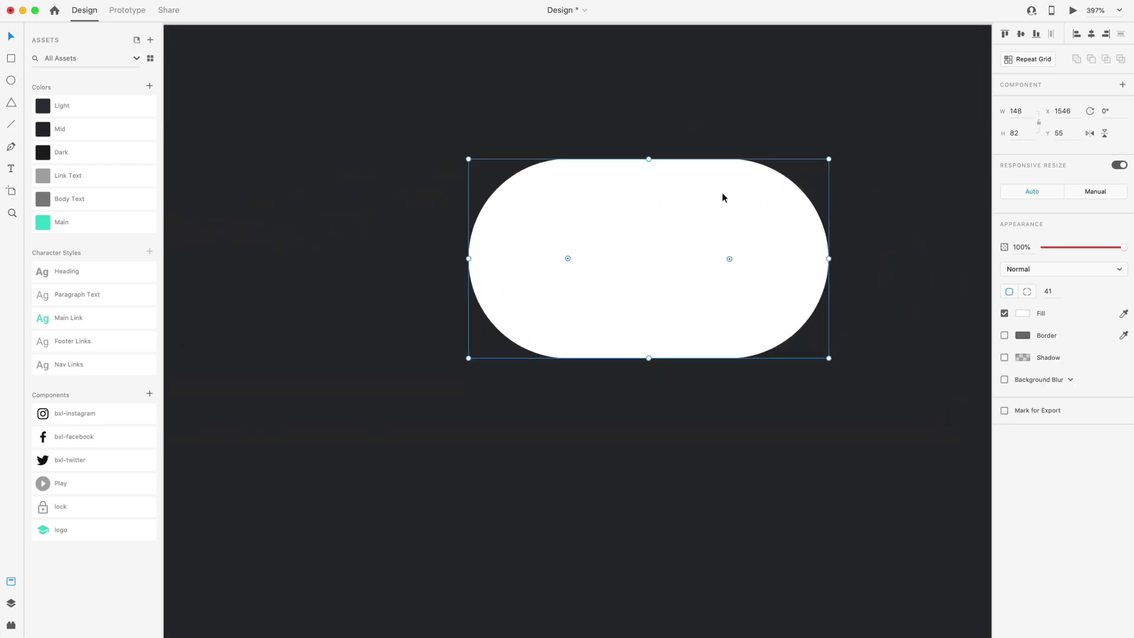
pyautogui.click(49, 155)
# Change the pill's fill to a linear gradient and set its end stop to #1B1C1D.
pyautogui.click(1024, 315)
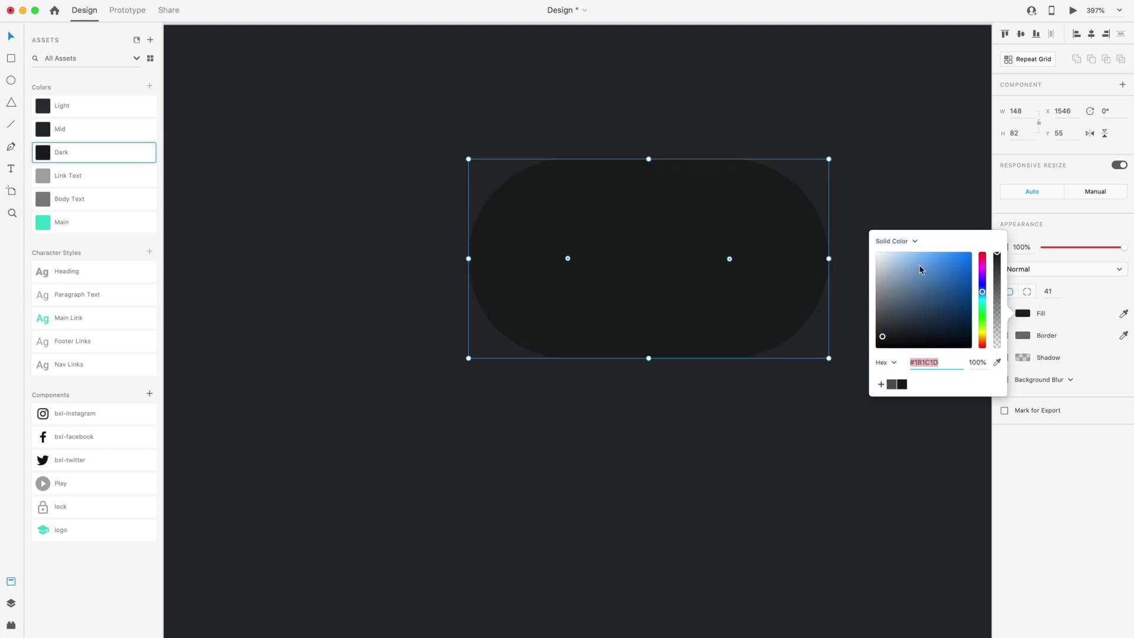
pyautogui.click(888, 242)
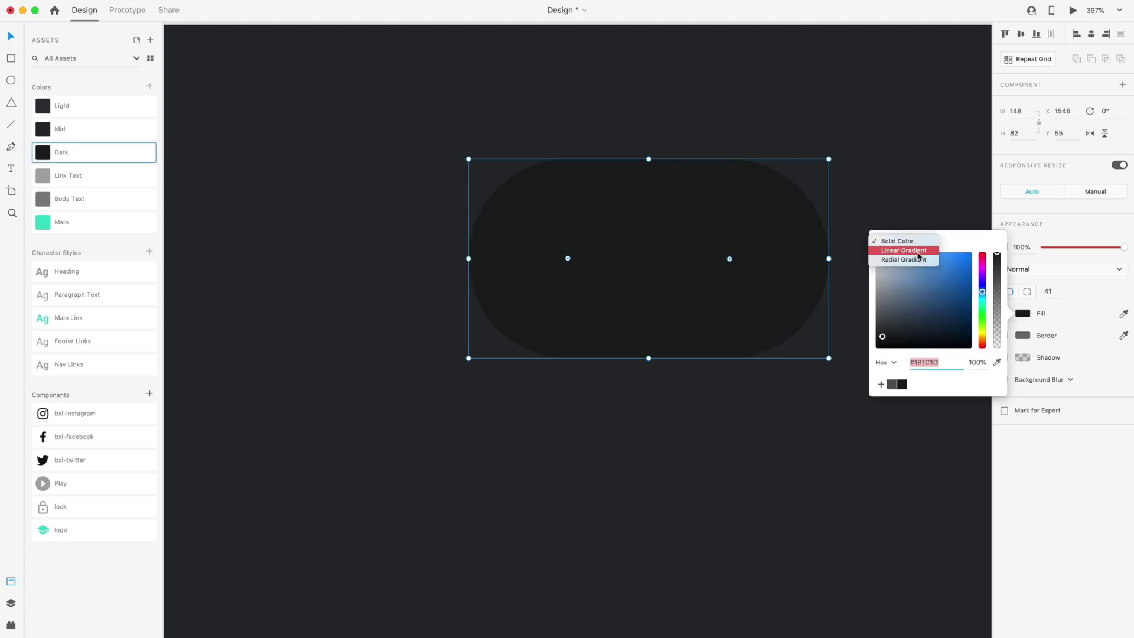
pyautogui.click(918, 252)
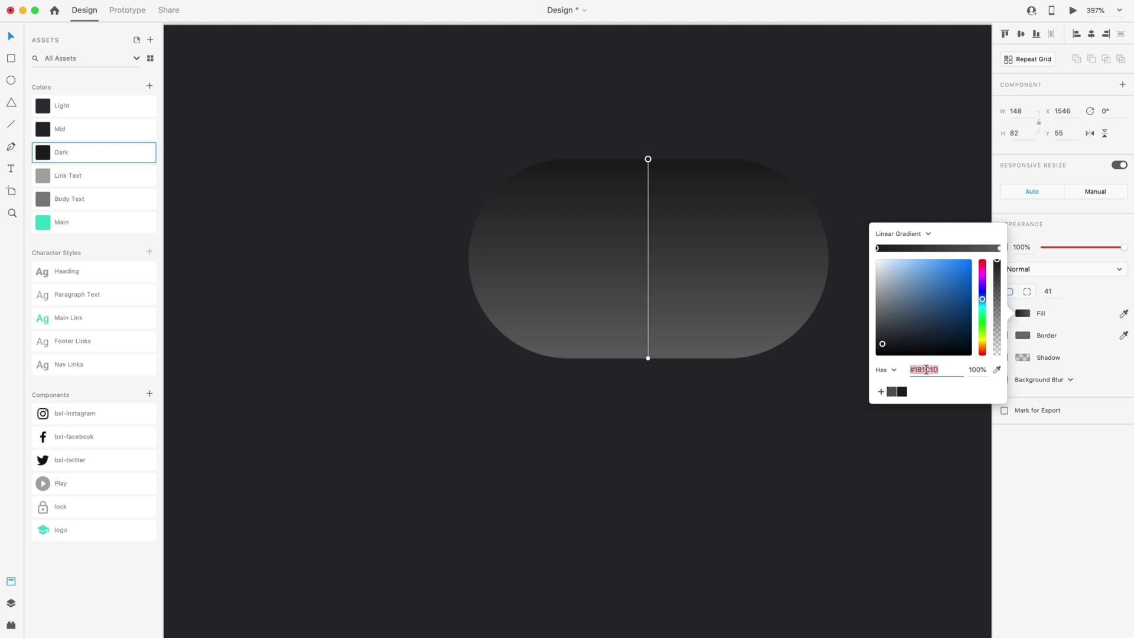
pyautogui.click(998, 249)
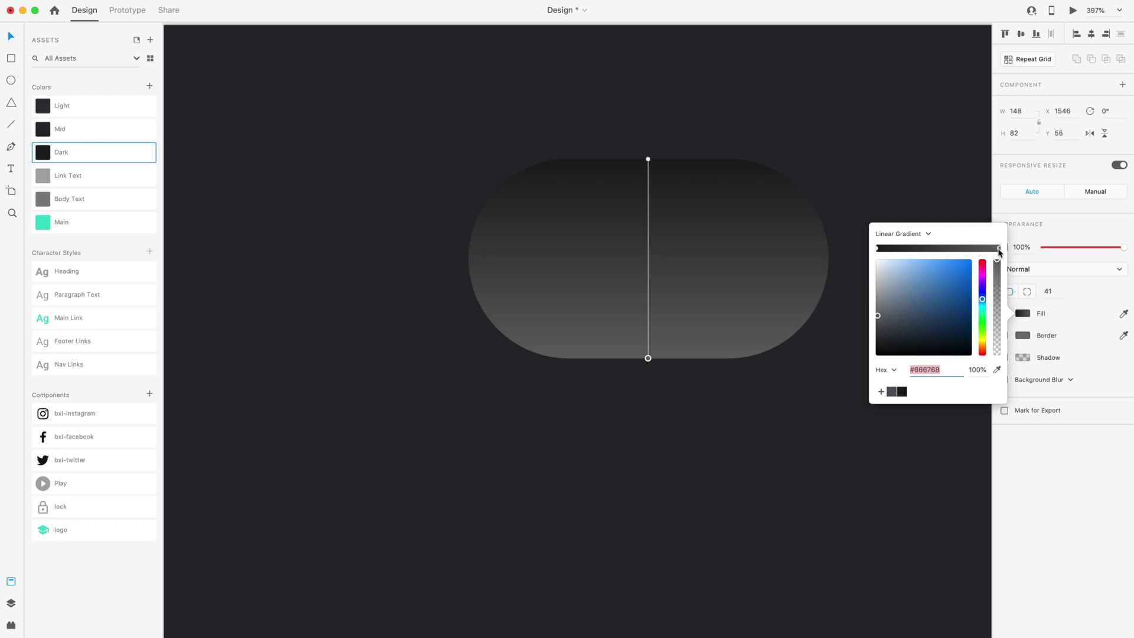
pyautogui.click(942, 369)
pyautogui.press('Return')
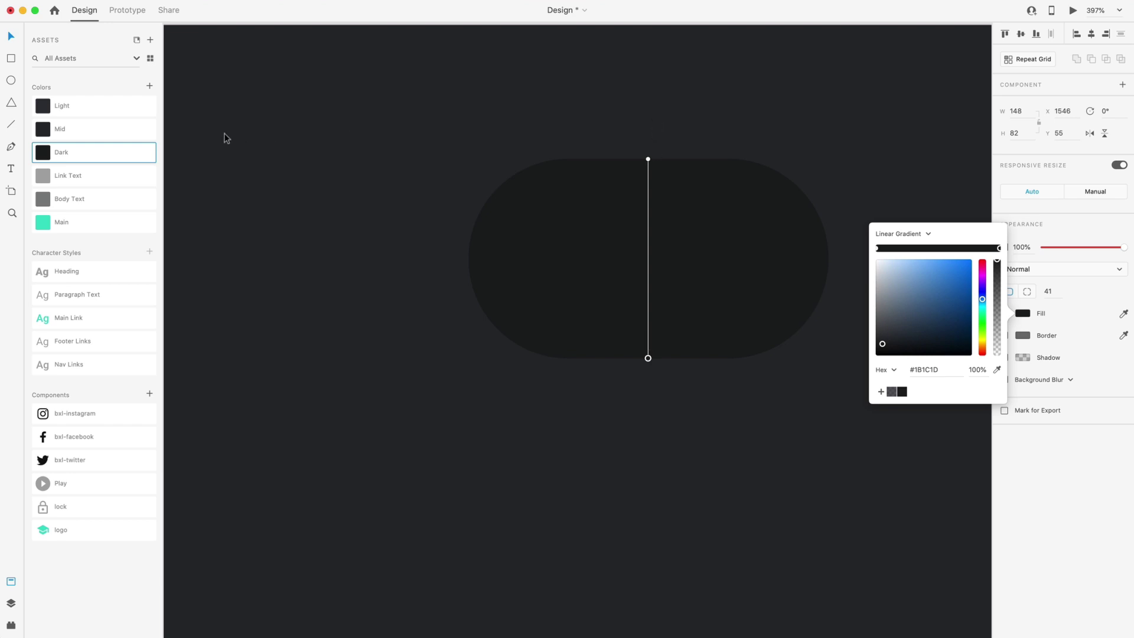
# Copy the Light swatch's hex value and apply #2F3136 to the end stop of the pill's gradient.
pyautogui.rightClick(85, 105)
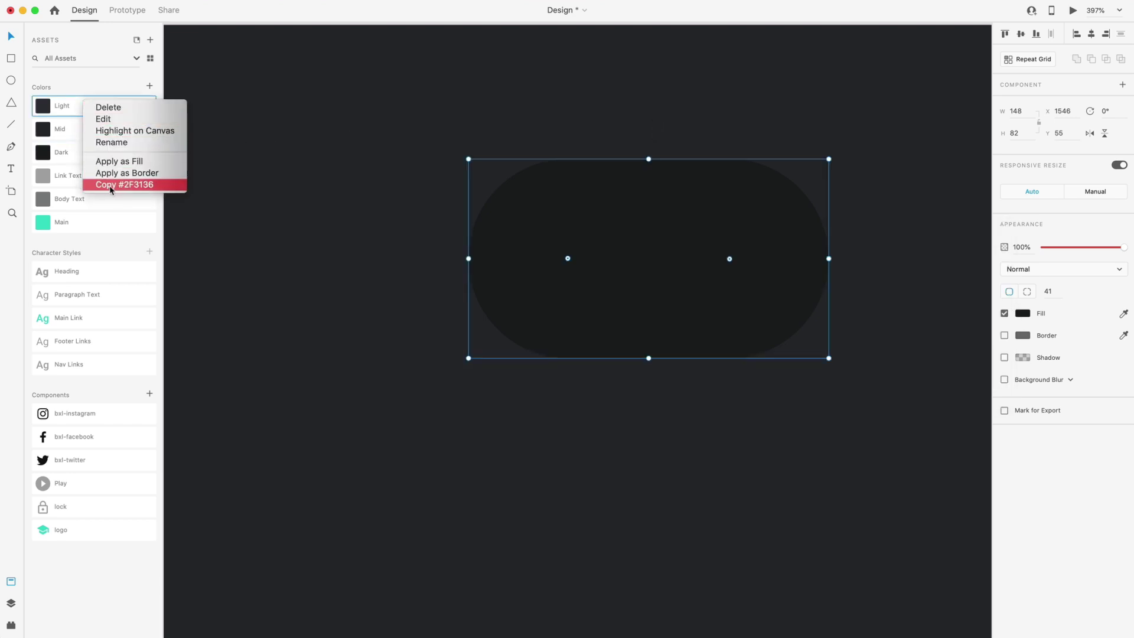
pyautogui.click(148, 185)
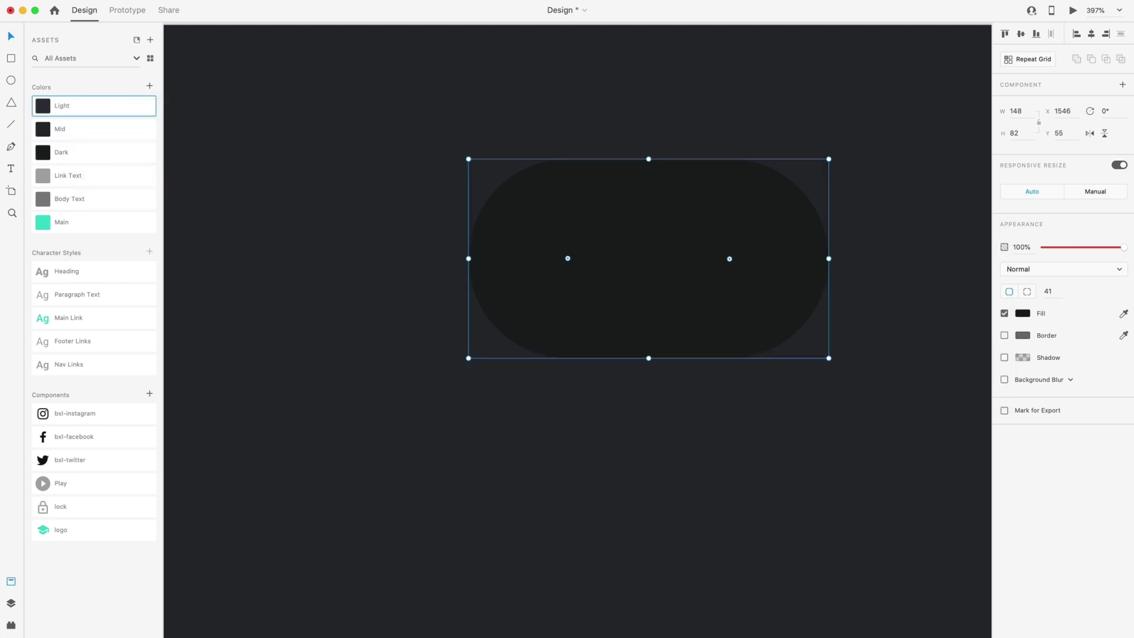
pyautogui.click(1023, 315)
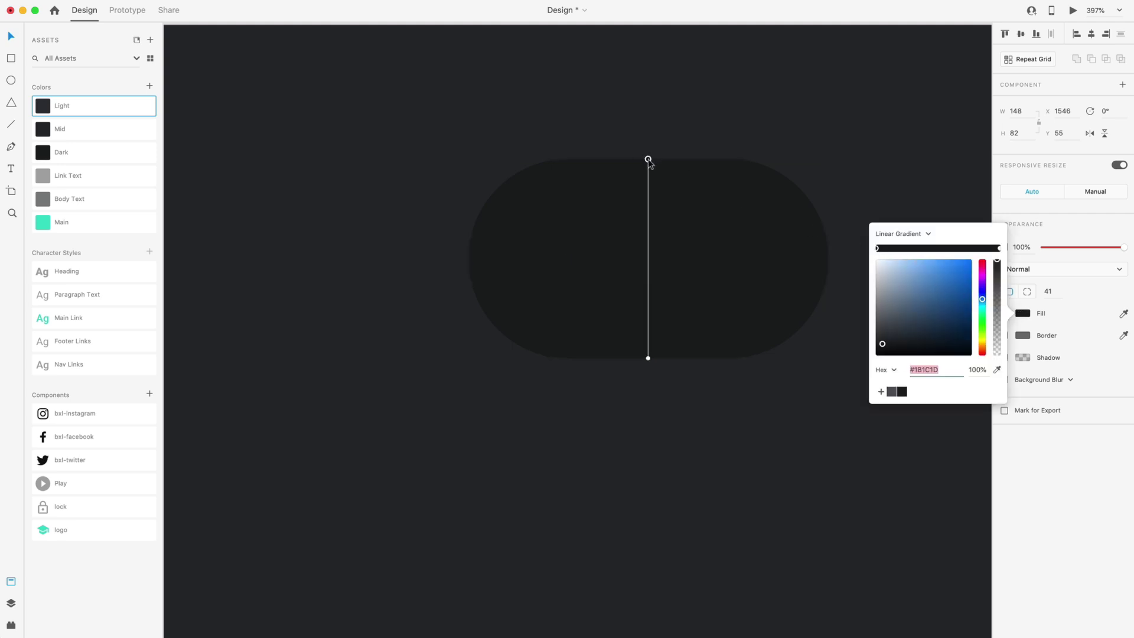
pyautogui.click(1000, 249)
pyautogui.write('#2F3136')
pyautogui.press('Return')
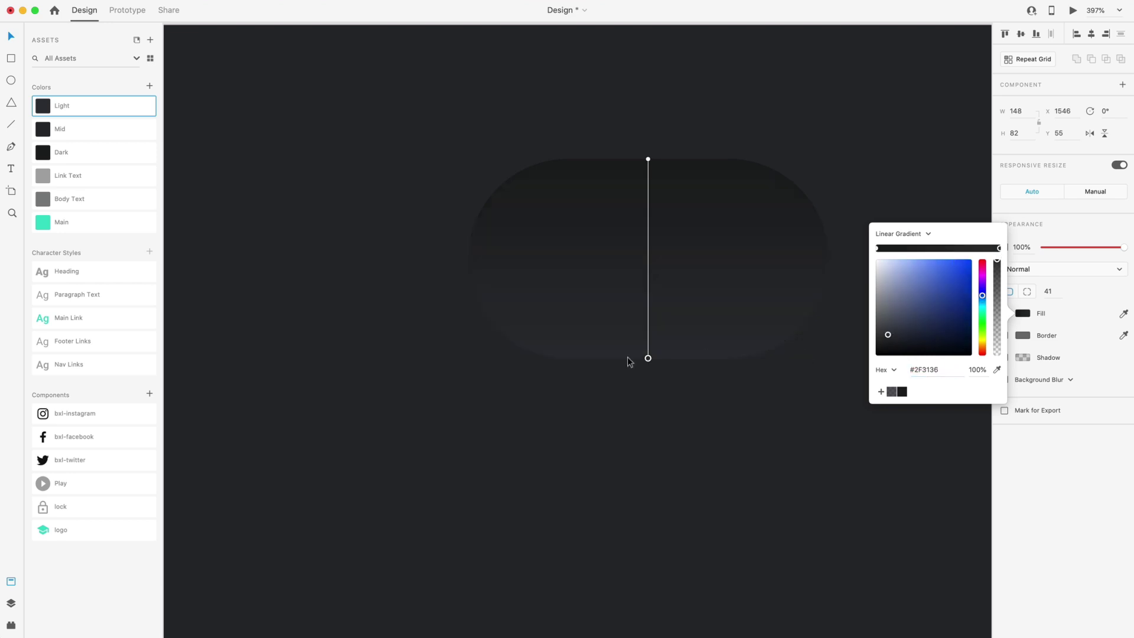
# Duplicate the pill, shrink the copy around its centre to about 122 by 68 and fill it with the Dark colour.
pyautogui.click(764, 396)
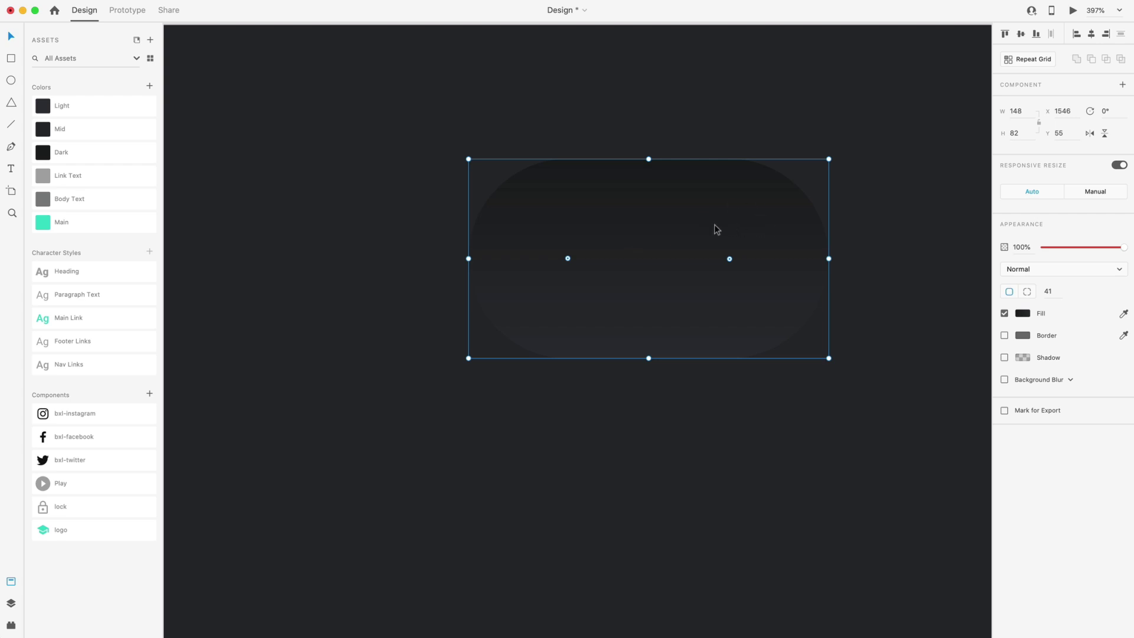
pyautogui.press('alt')
pyautogui.moveTo(831, 157); pyautogui.dragTo(807, 177)
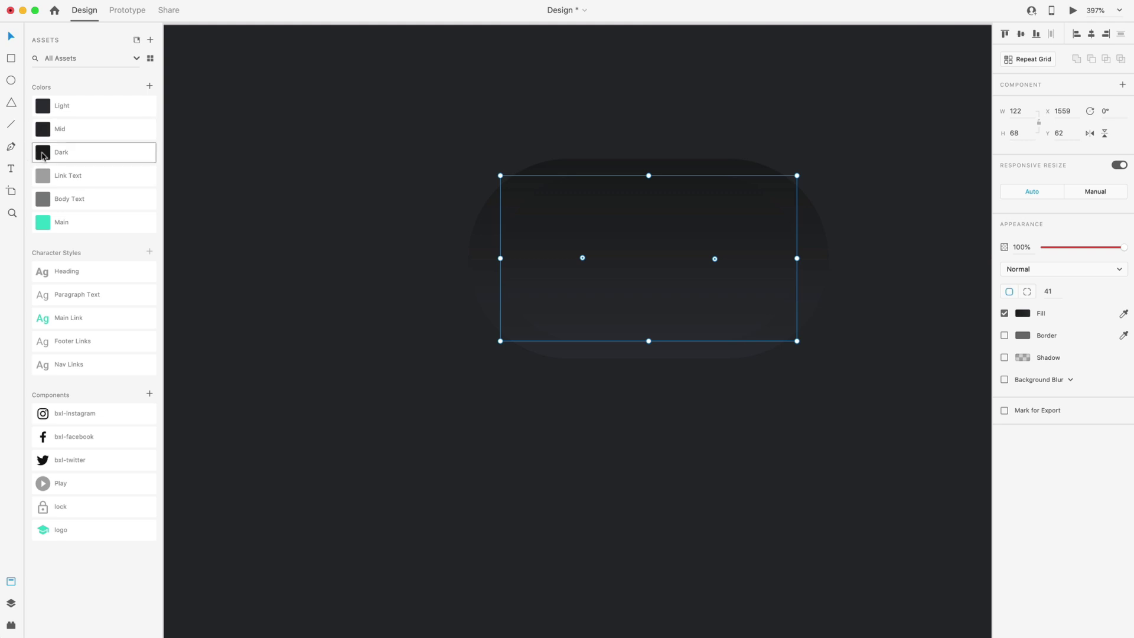
pyautogui.click(89, 152)
pyautogui.scroll(5, 763, 235)
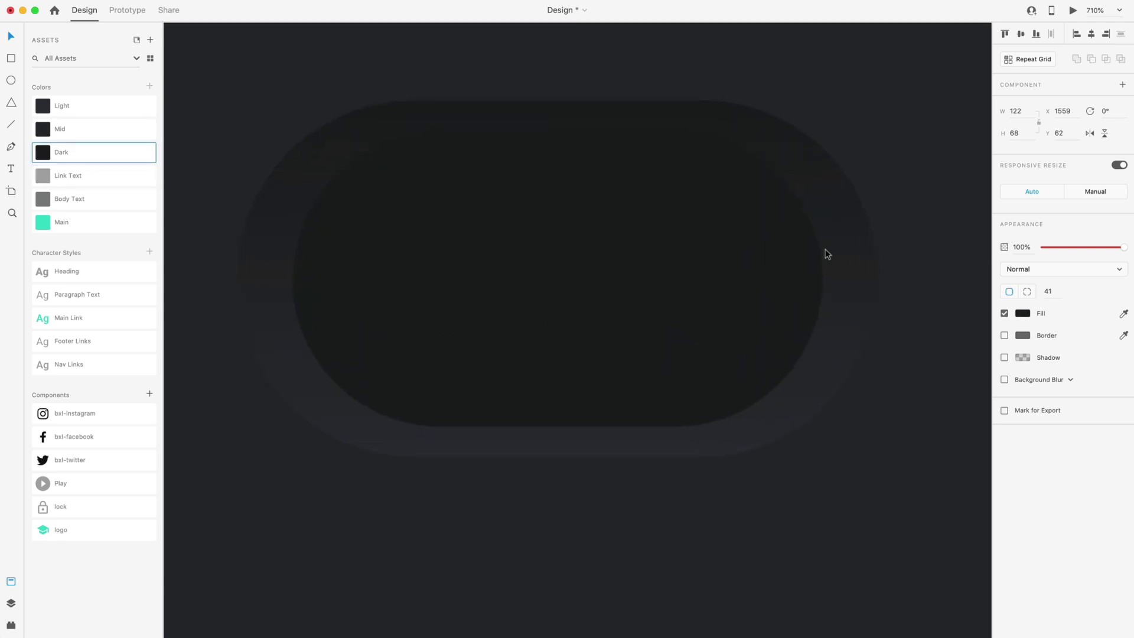
# Resize the inner dark pill around its centre to 118 by 50.
pyautogui.press('alt')
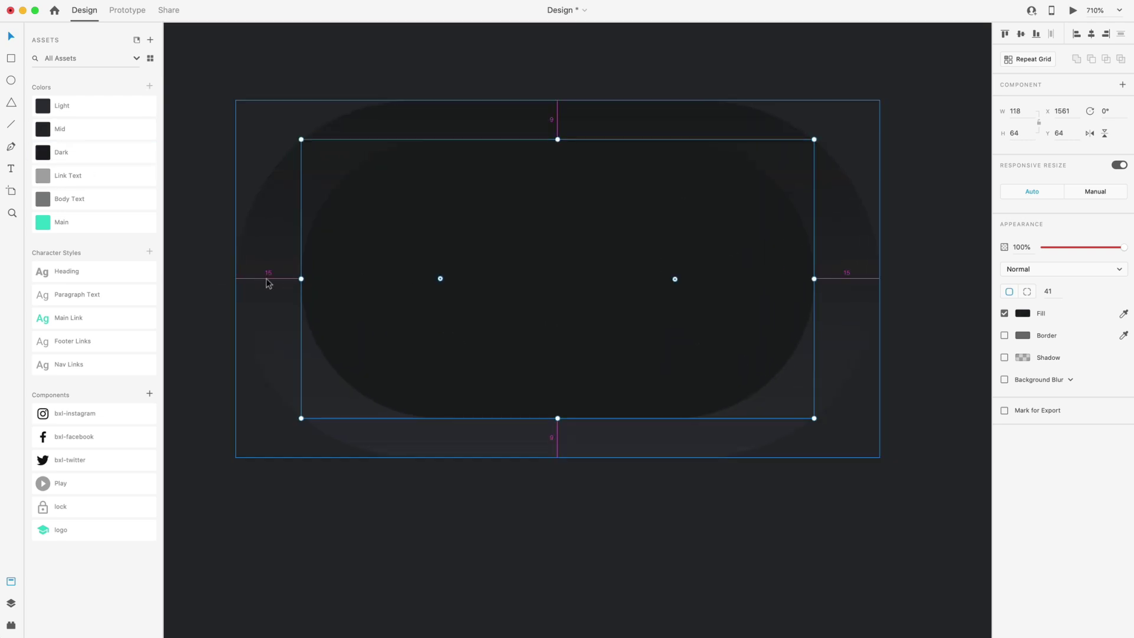
pyautogui.moveTo(558, 140); pyautogui.dragTo(557, 170)
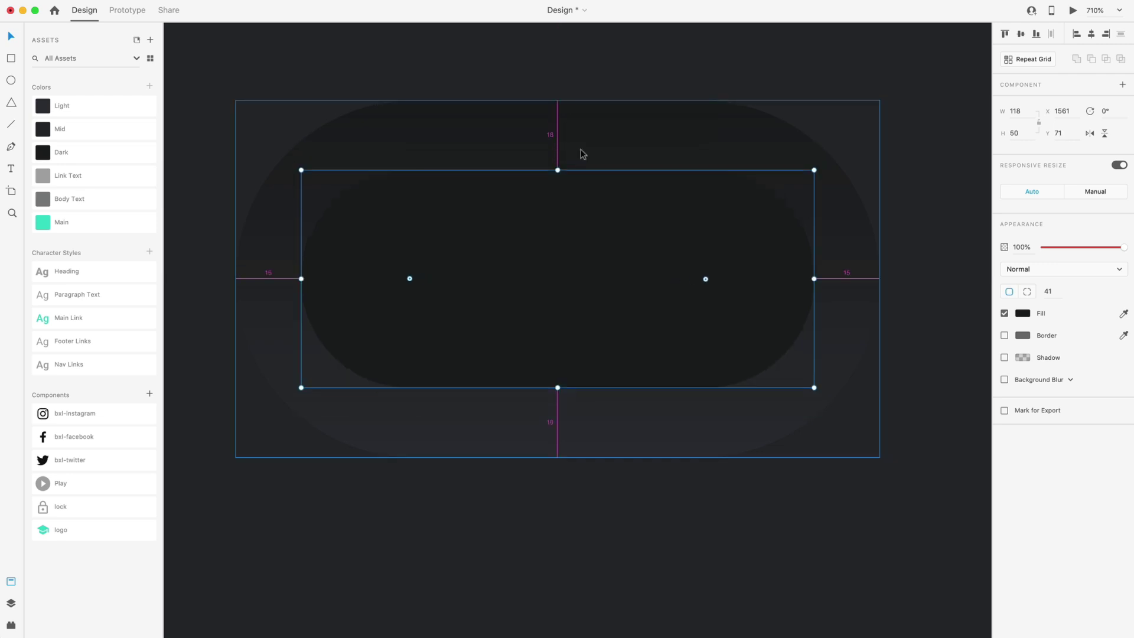
pyautogui.scroll(-5, 731, 338)
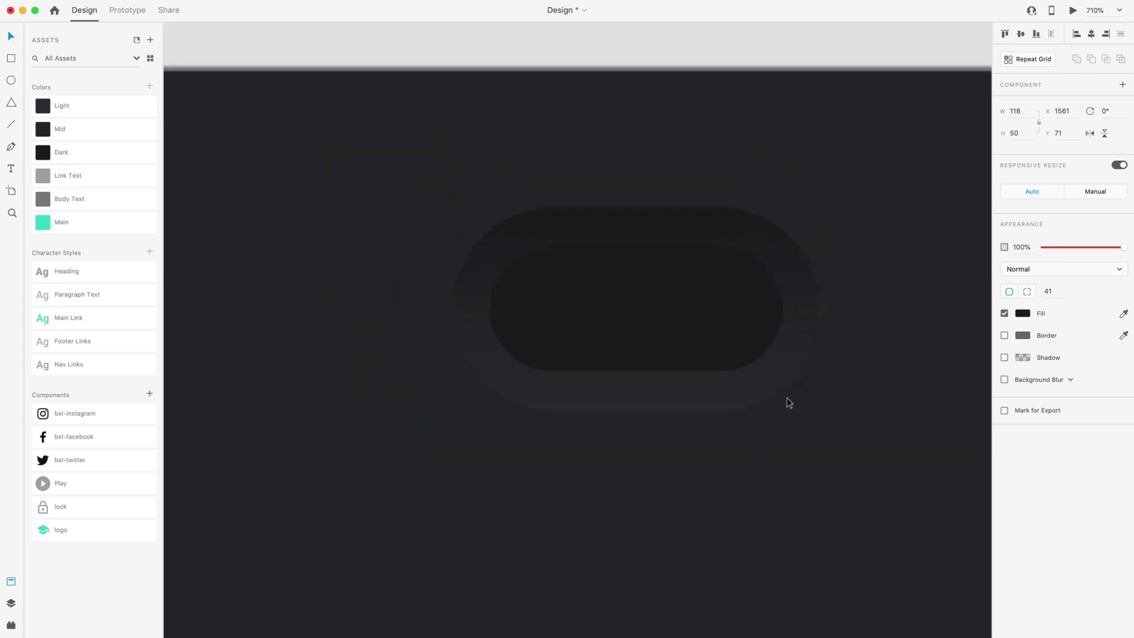
pyautogui.moveTo(787, 398); pyautogui.dragTo(690, 325)
# Copy the outer pill's appearance and paste it onto the inner pill.
pyautogui.click(695, 417)
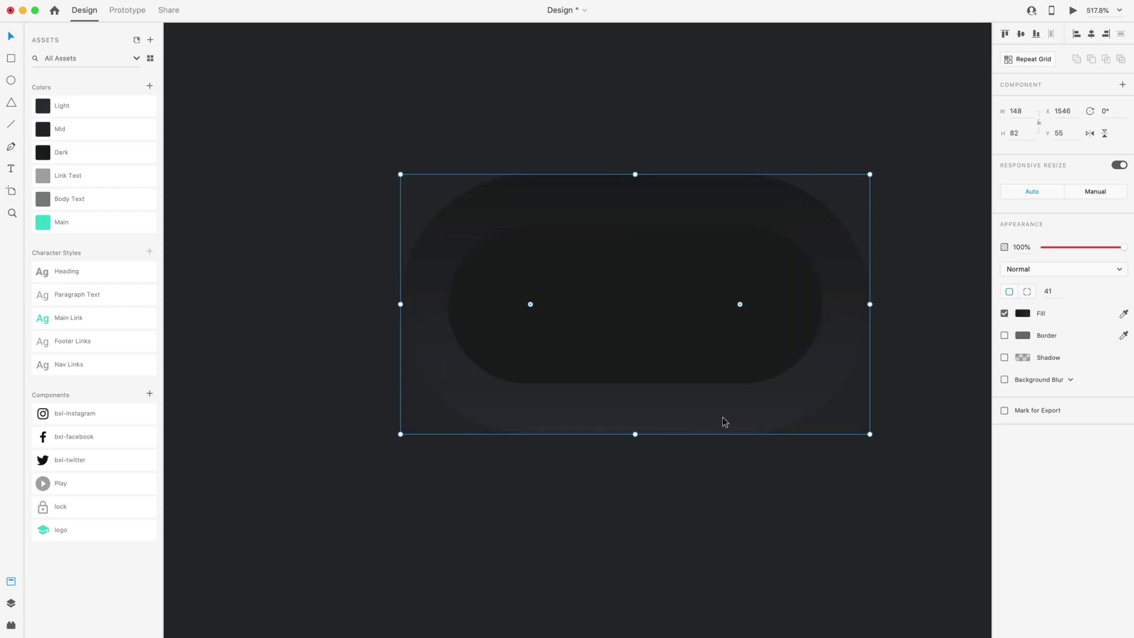
pyautogui.rightClick(722, 422)
pyautogui.click(746, 420)
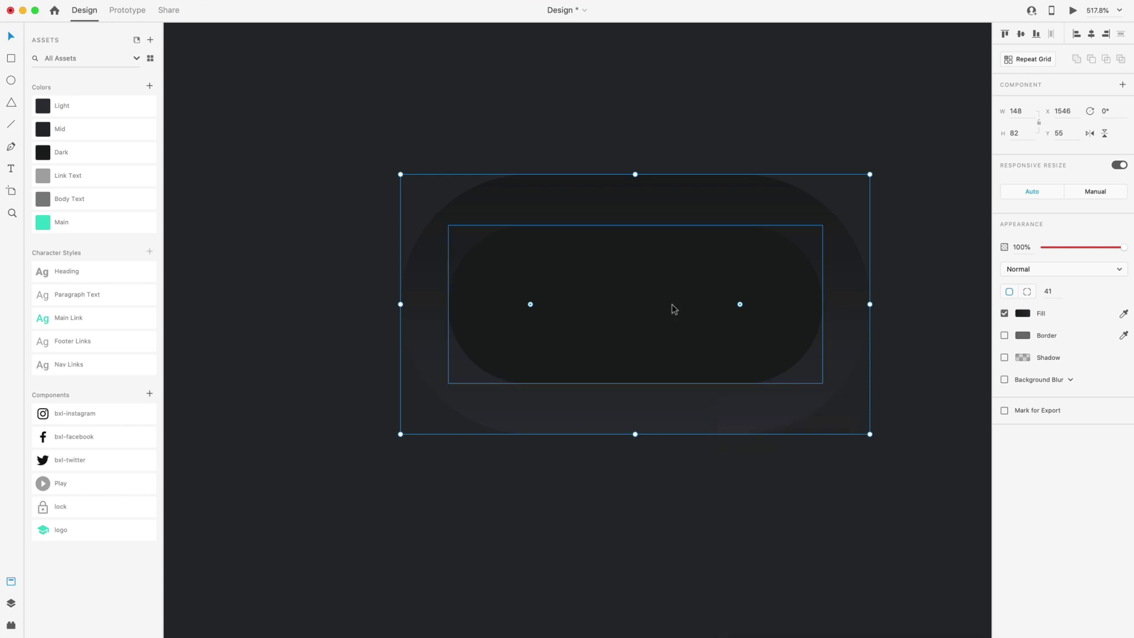
pyautogui.click(674, 306)
pyautogui.rightClick(672, 304)
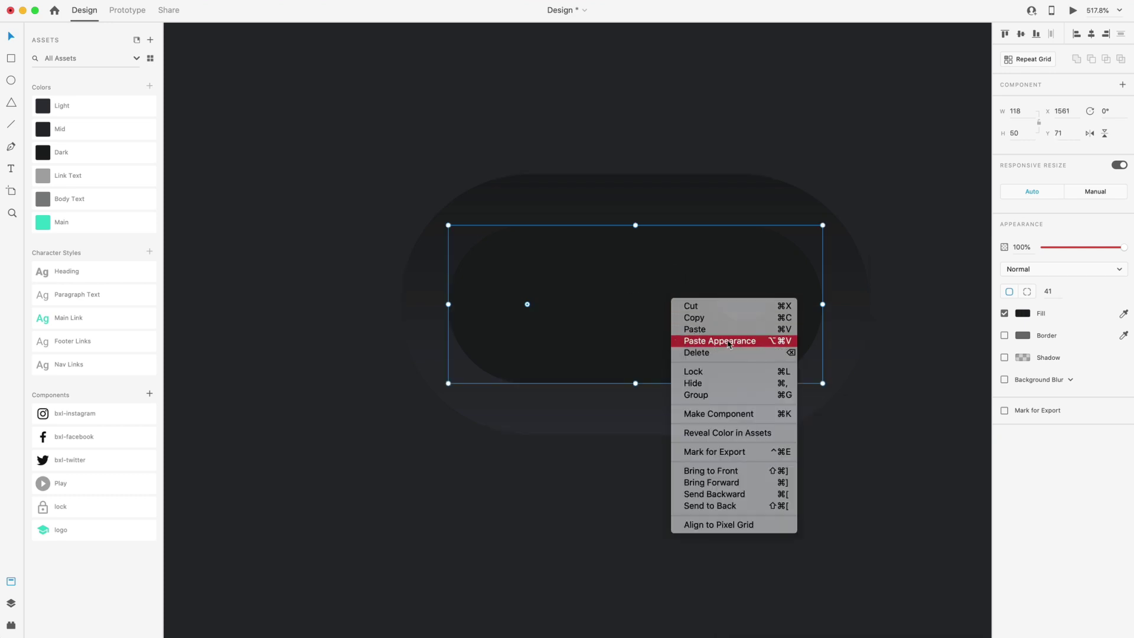
pyautogui.click(677, 340)
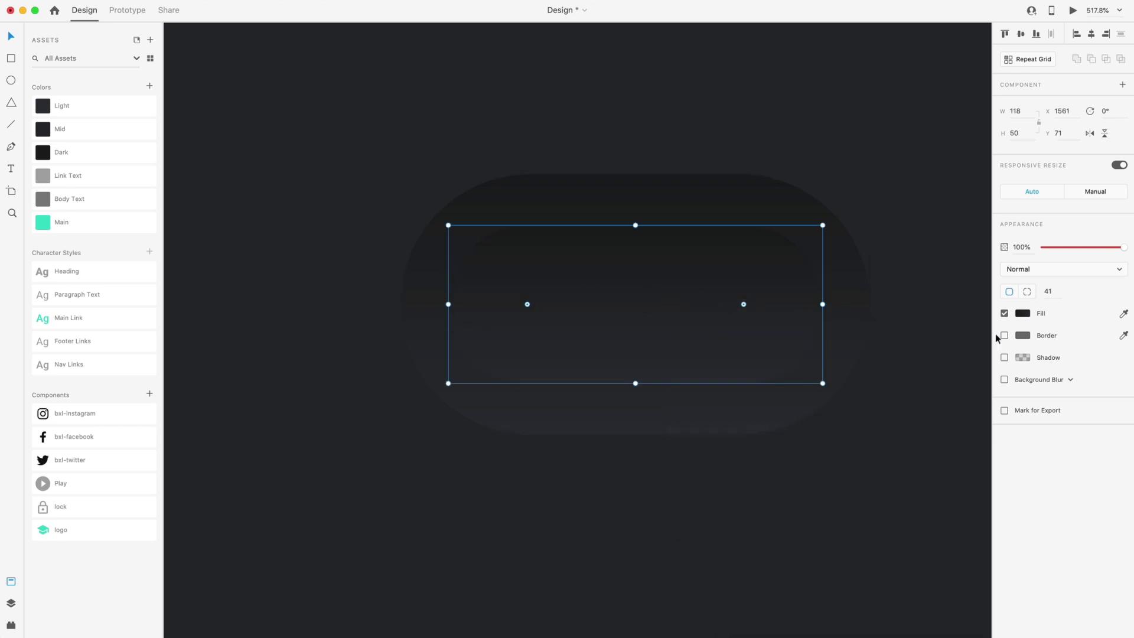
# Reverse the inner pill's gradient and tilt it diagonally, from light at the upper left to #1B1C1D at the lower right.
pyautogui.click(1024, 313)
pyautogui.moveTo(635, 227); pyautogui.dragTo(718, 383)
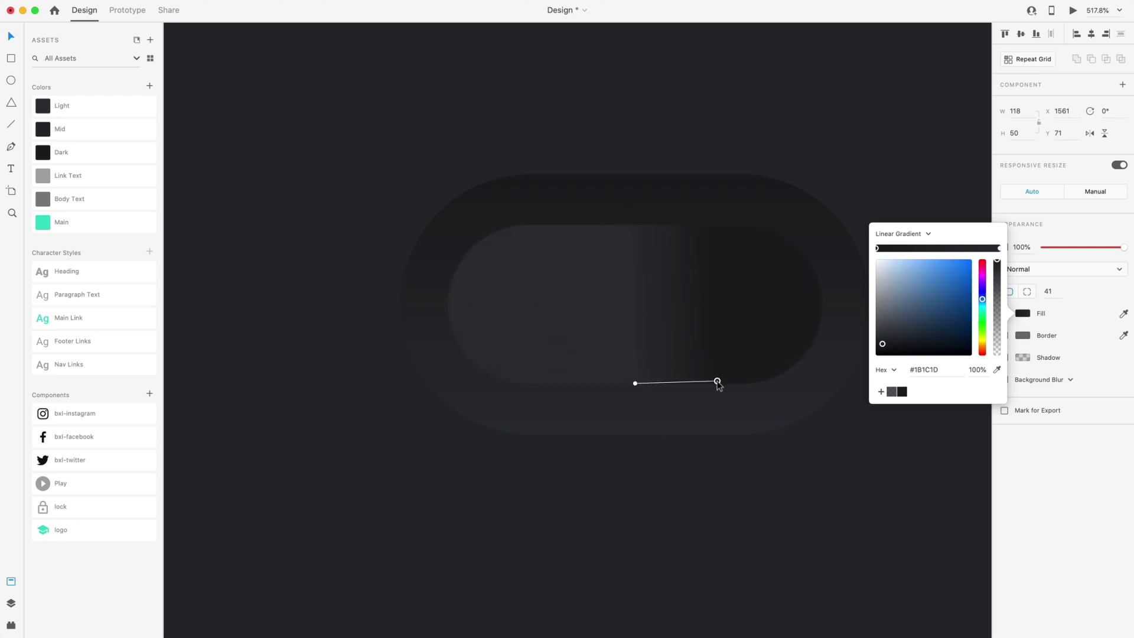
pyautogui.click(635, 383)
pyautogui.moveTo(635, 383); pyautogui.dragTo(586, 220)
pyautogui.moveTo(717, 384); pyautogui.dragTo(678, 389)
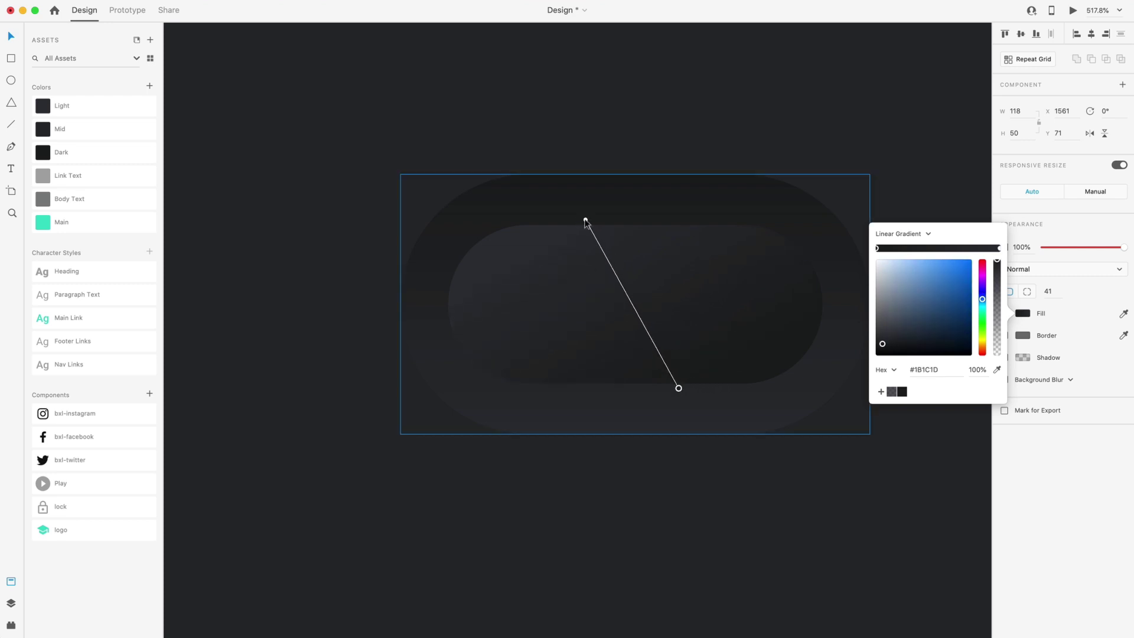
pyautogui.moveTo(586, 220); pyautogui.dragTo(596, 188)
pyautogui.moveTo(674, 383); pyautogui.dragTo(684, 399)
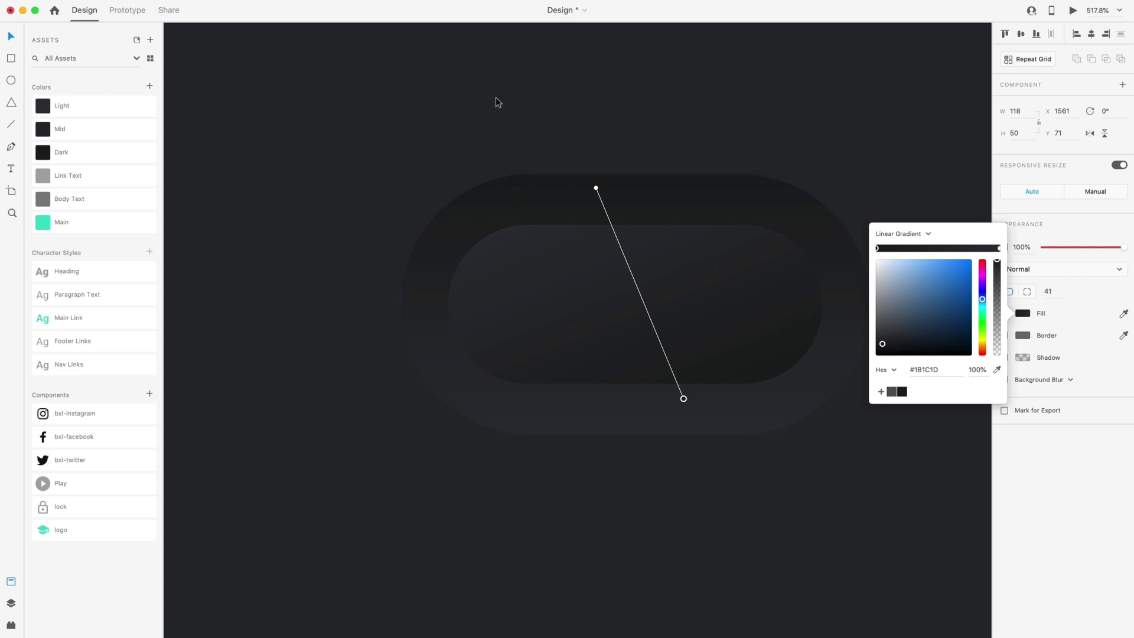
# Tilt the outer pill's gradient diagonally, from #1B1C1D at its upper left edge to #2F3136 beyond its lower right edge.
pyautogui.click(754, 416)
pyautogui.click(1025, 316)
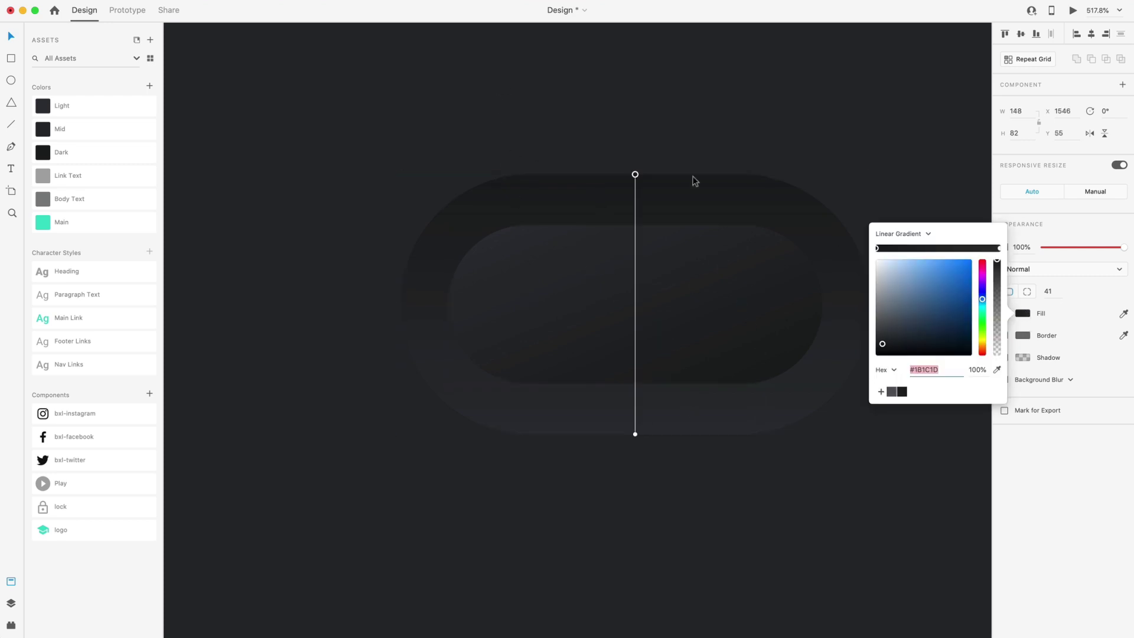
pyautogui.moveTo(635, 175); pyautogui.dragTo(586, 155)
pyautogui.moveTo(636, 436); pyautogui.dragTo(710, 488)
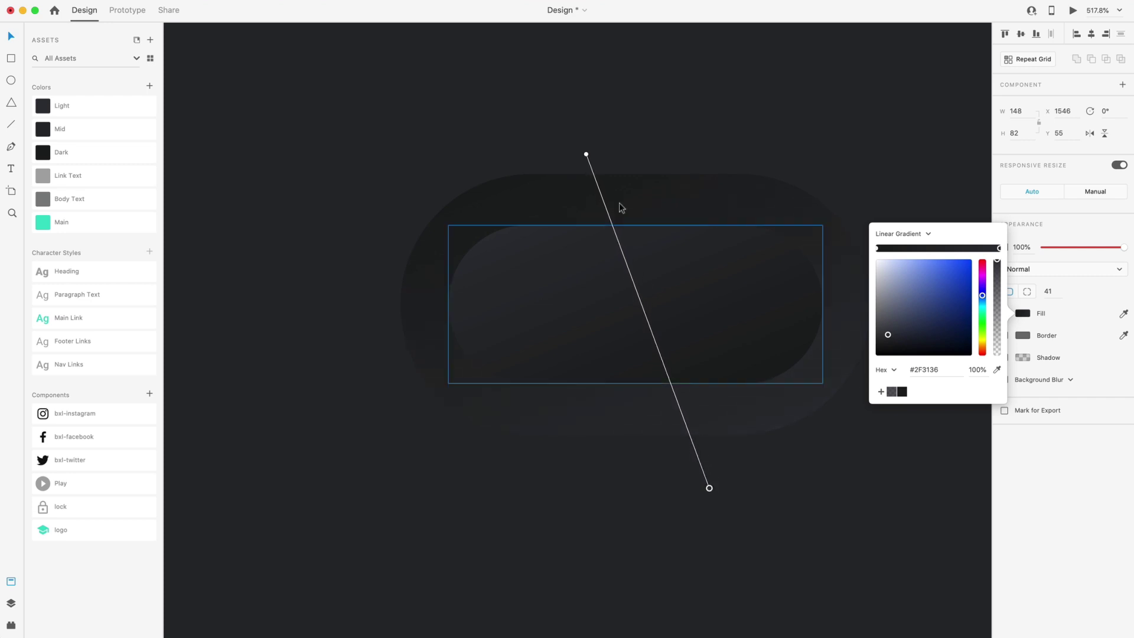
pyautogui.moveTo(586, 154); pyautogui.dragTo(593, 176)
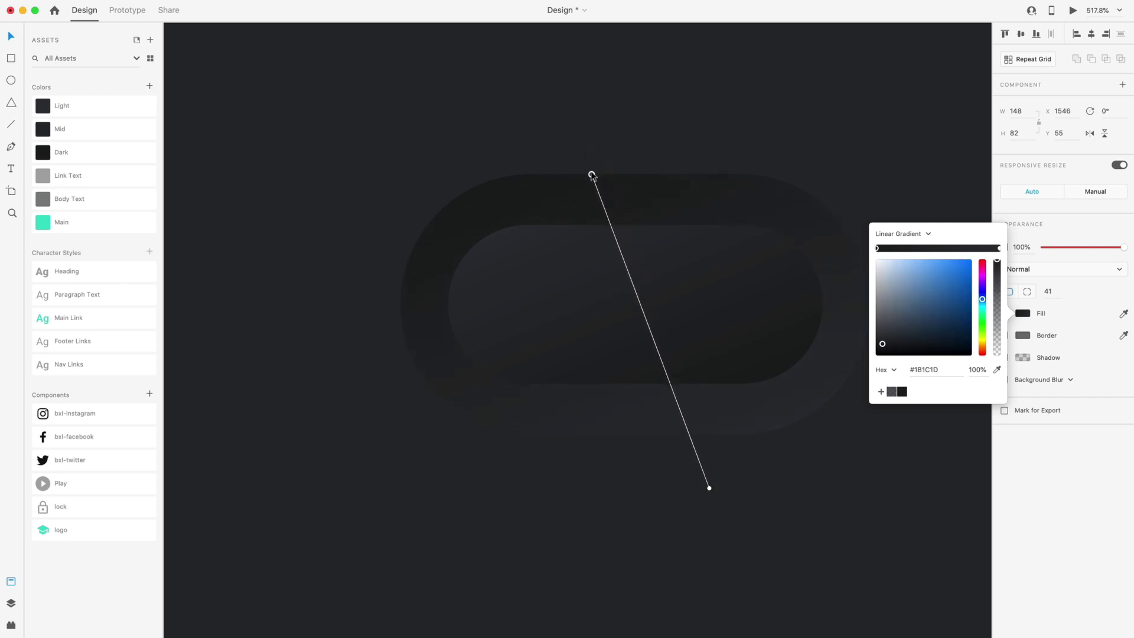
# Shorten the inner pill's gradient line and make it steeper, running nearly vertically.
pyautogui.click(675, 283)
pyautogui.scroll(-3, 794, 306)
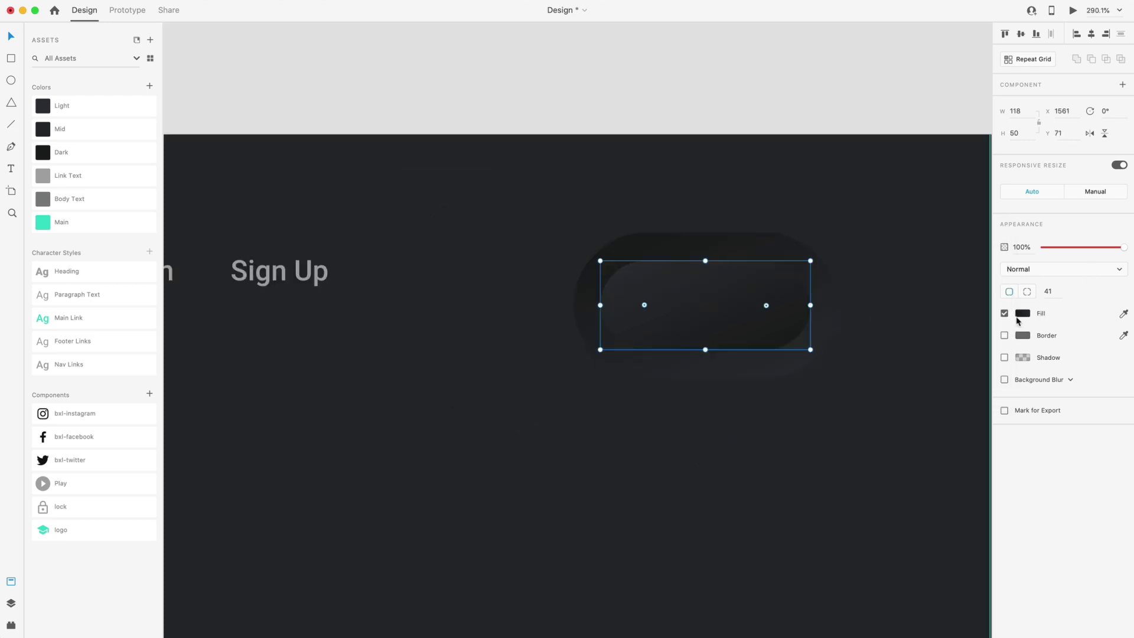
pyautogui.click(1020, 314)
pyautogui.moveTo(684, 239); pyautogui.dragTo(700, 248)
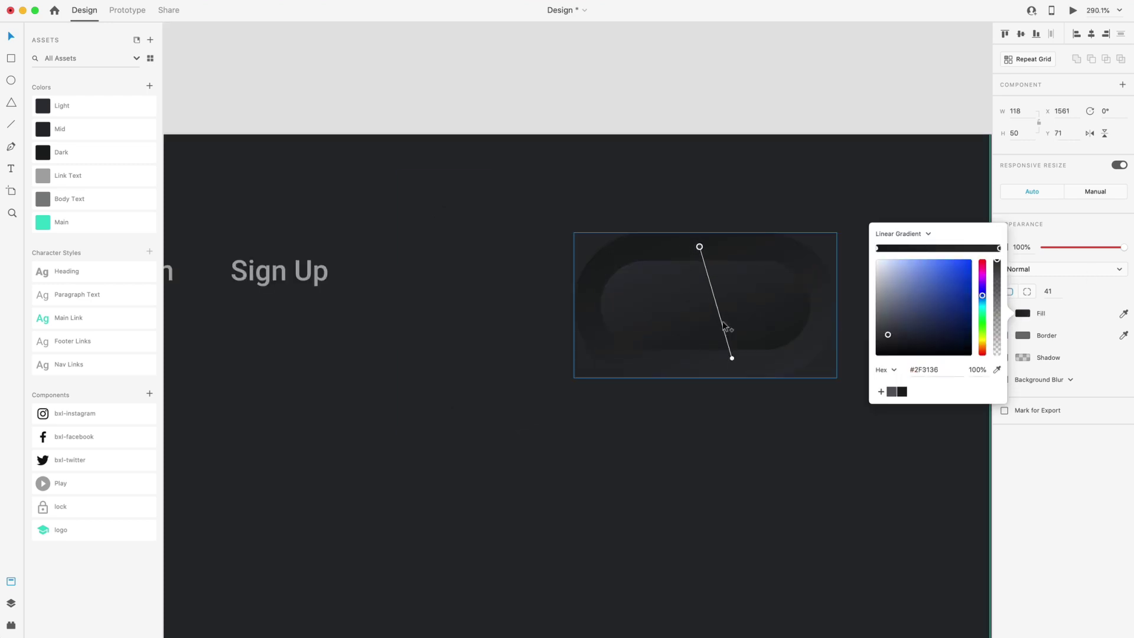
pyautogui.moveTo(732, 359); pyautogui.dragTo(712, 360)
pyautogui.click(910, 444)
pyautogui.scroll(2, 933, 456)
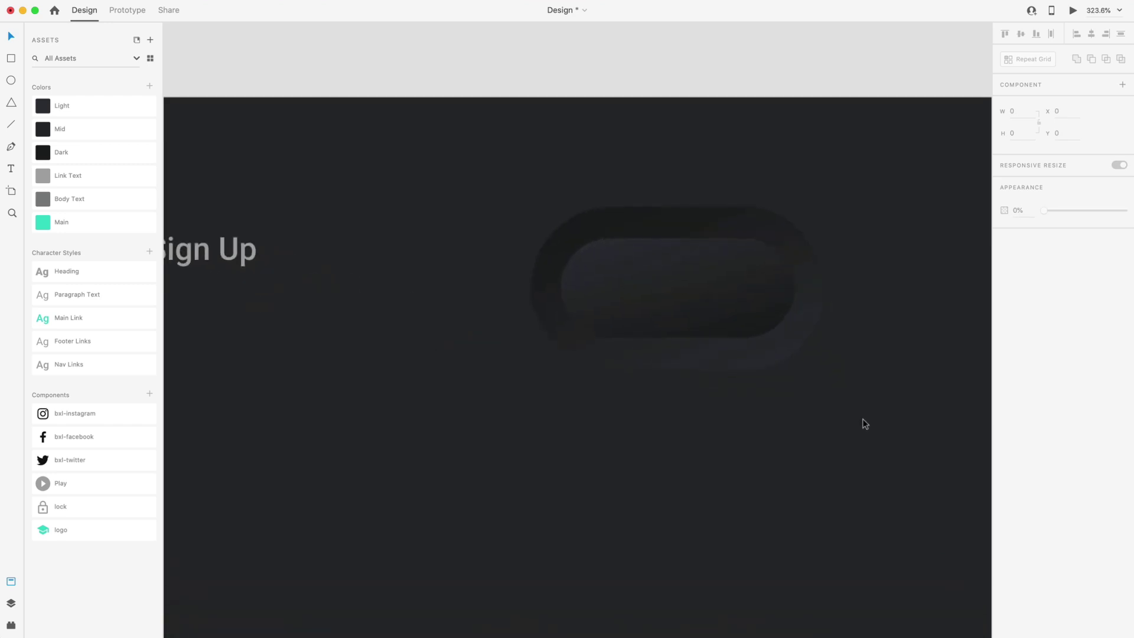
# Duplicate the inner pill, shrink the copy around its centre to about 106 by 46 and fill it with the Main colour.
pyautogui.click(704, 264)
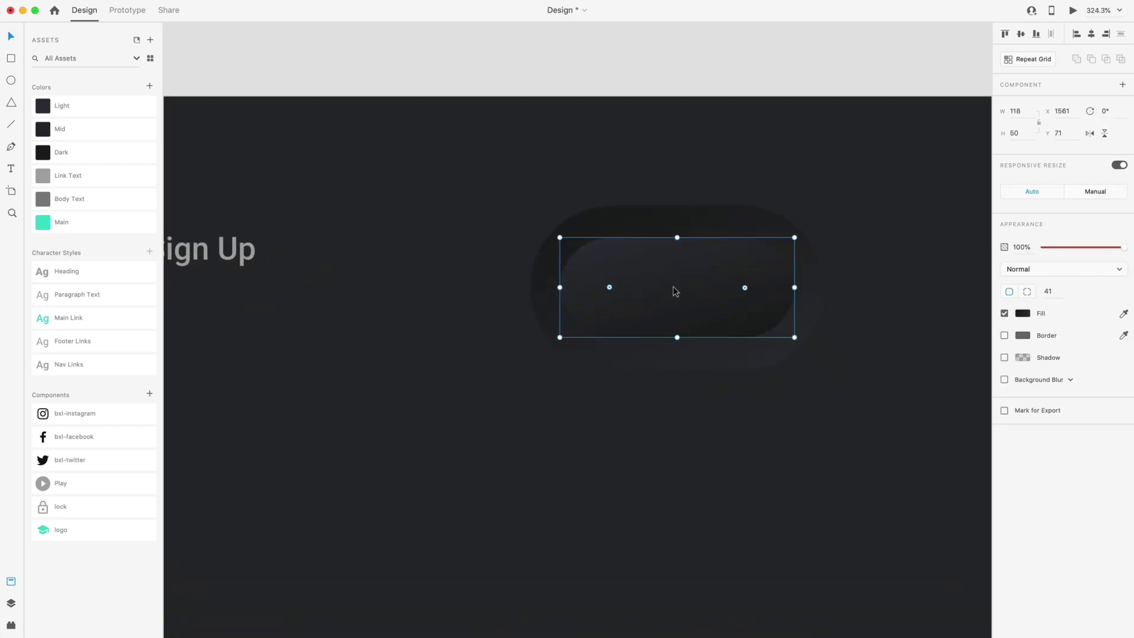
pyautogui.scroll(5, 711, 285)
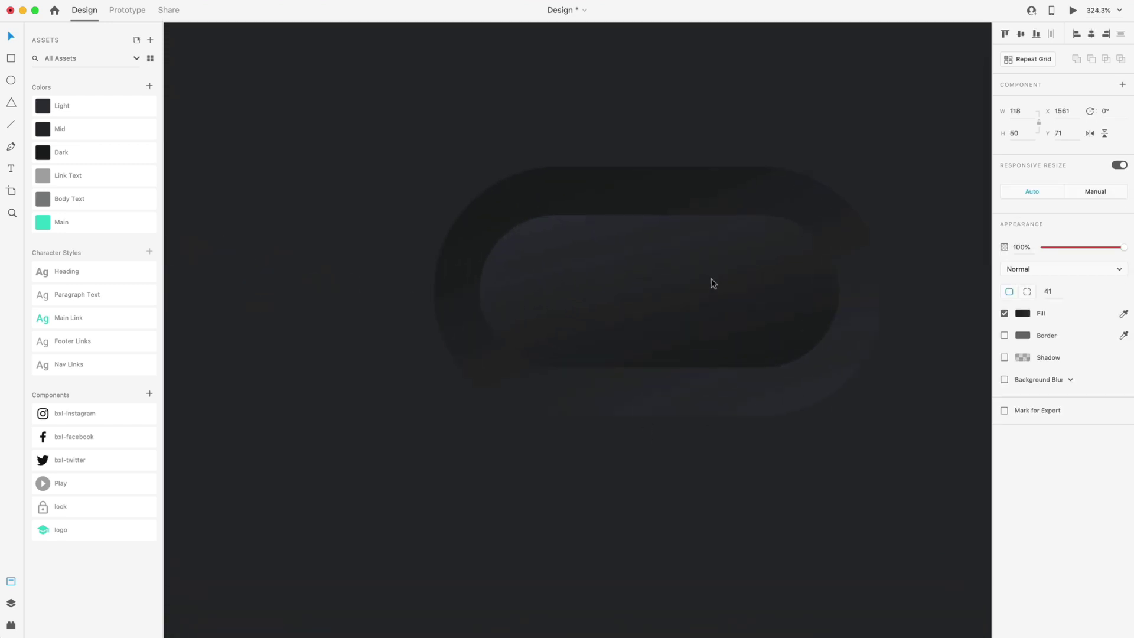
pyautogui.moveTo(840, 214); pyautogui.dragTo(828, 223)
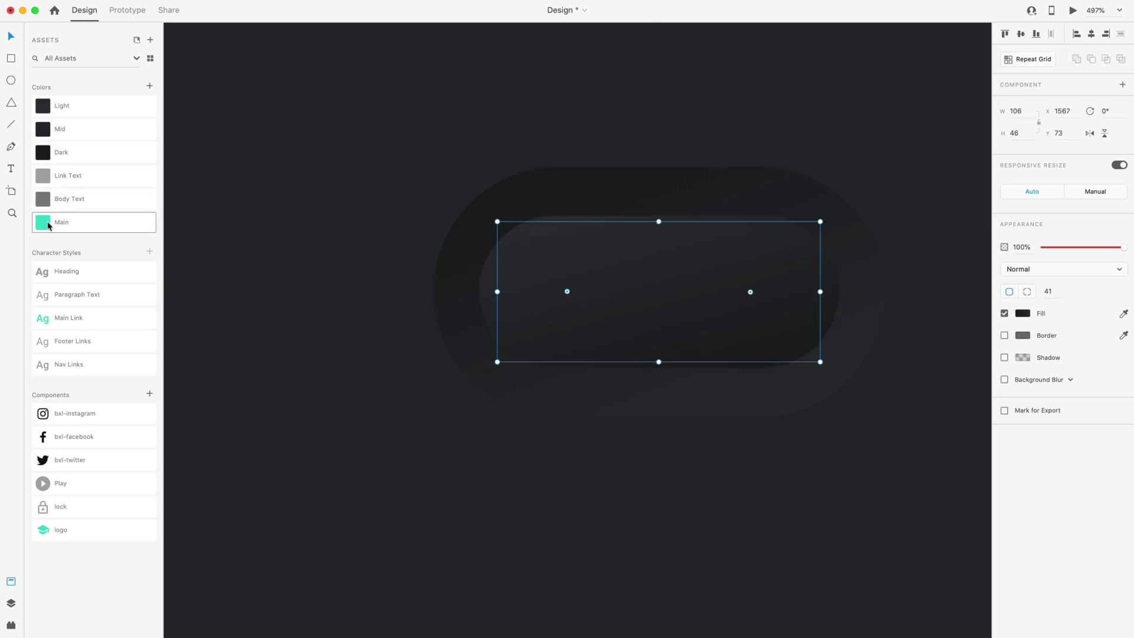
pyautogui.click(136, 222)
pyautogui.rightClick(64, 223)
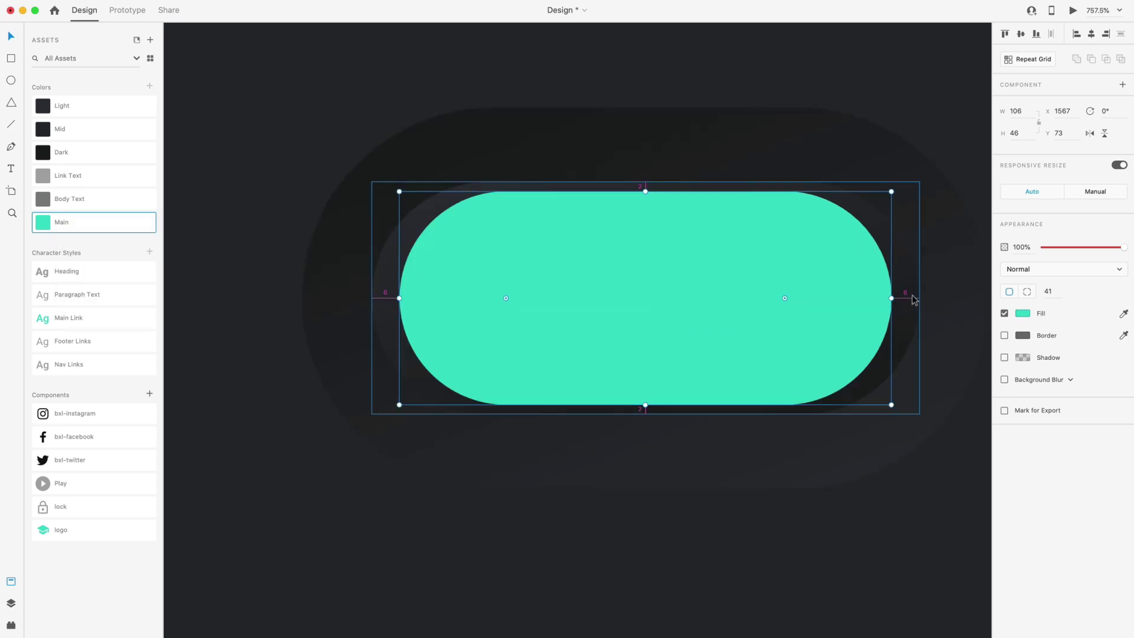
# Reduce the green pill's height to 38 around its centre and centre the three stacked pills on one another.
pyautogui.press('alt')
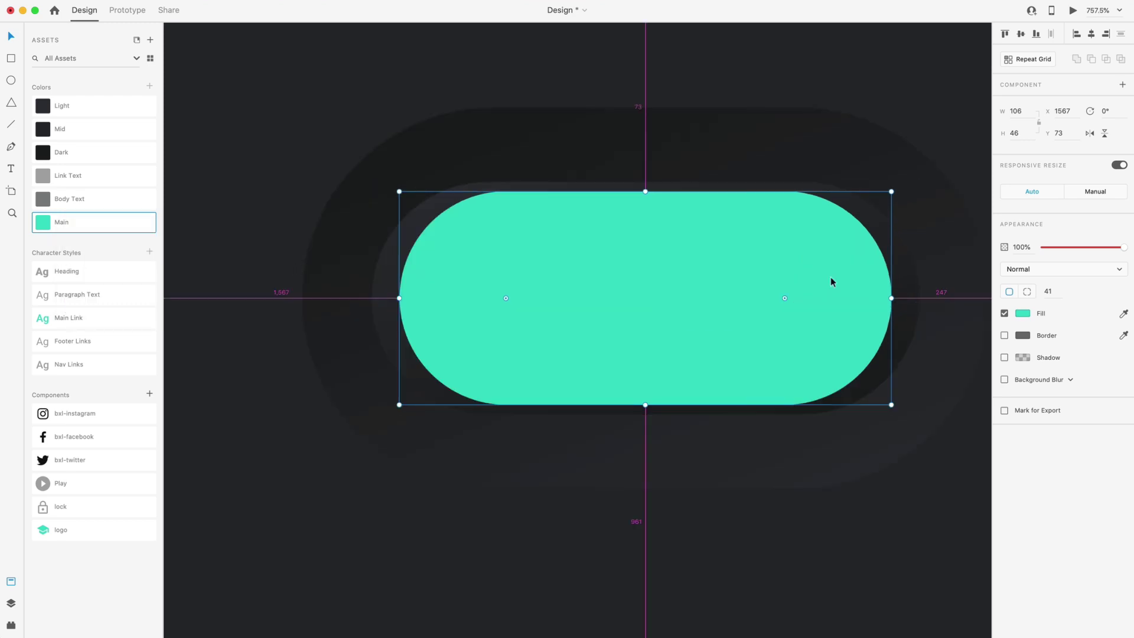
pyautogui.moveTo(644, 191); pyautogui.dragTo(646, 209)
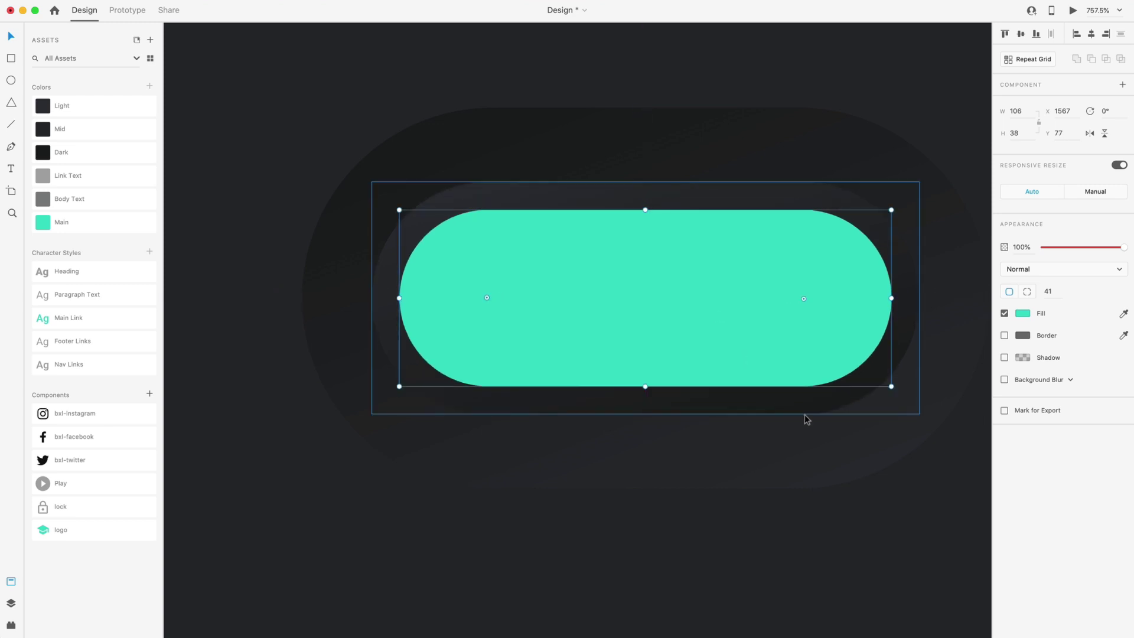
pyautogui.scroll(-5, 832, 433)
pyautogui.moveTo(898, 498); pyautogui.dragTo(655, 288)
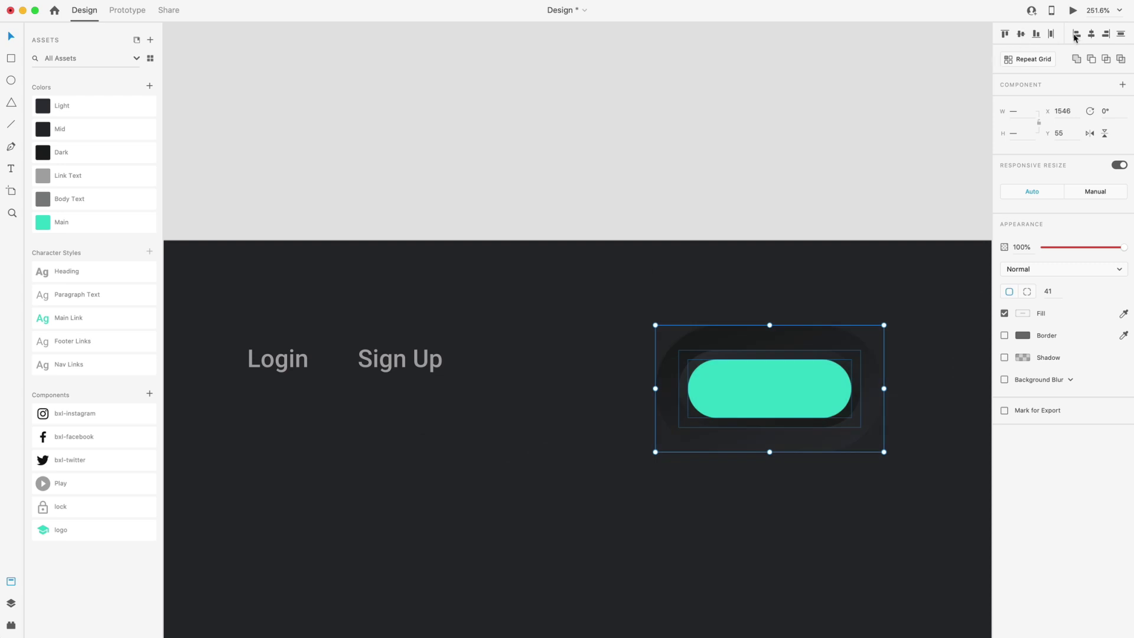
pyautogui.click(931, 371)
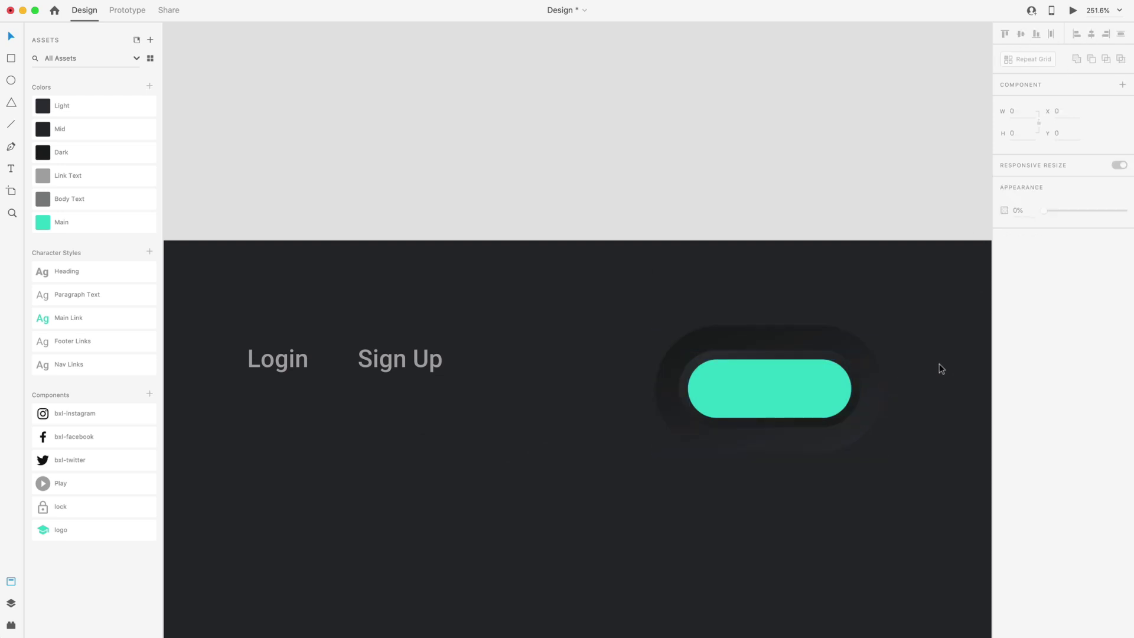
# Move the Sign Up link onto the green pill and centre it within the stacked pills.
pyautogui.scroll(3, 939, 363)
pyautogui.moveTo(207, 313); pyautogui.dragTo(703, 350)
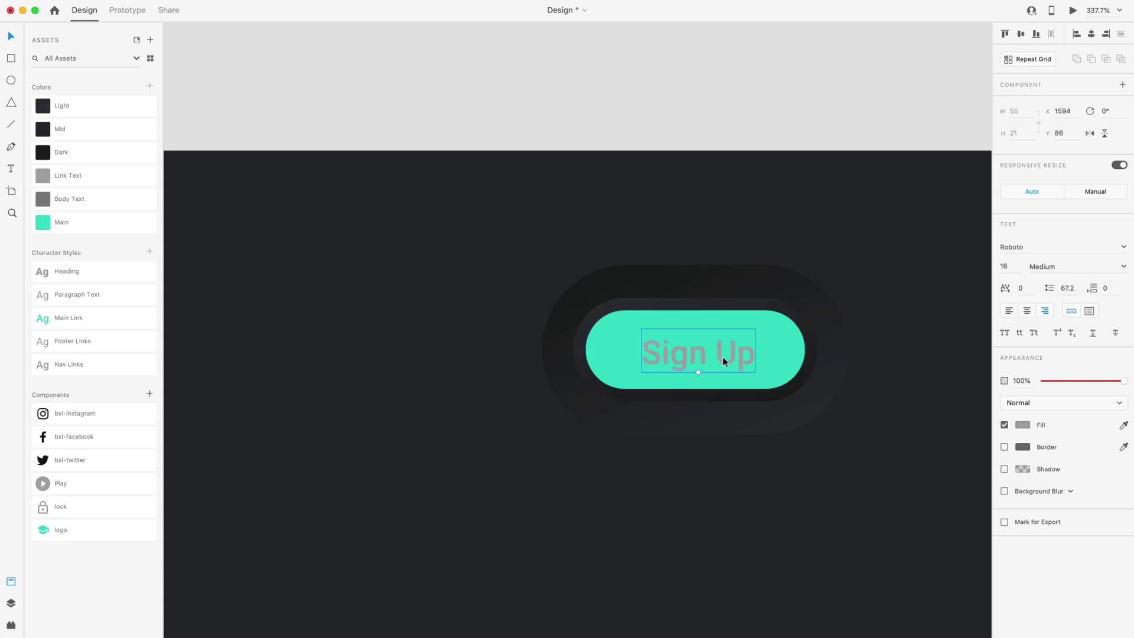
pyautogui.scroll(4, 732, 406)
pyautogui.moveTo(679, 317); pyautogui.dragTo(663, 321)
pyautogui.moveTo(827, 519); pyautogui.dragTo(451, 107)
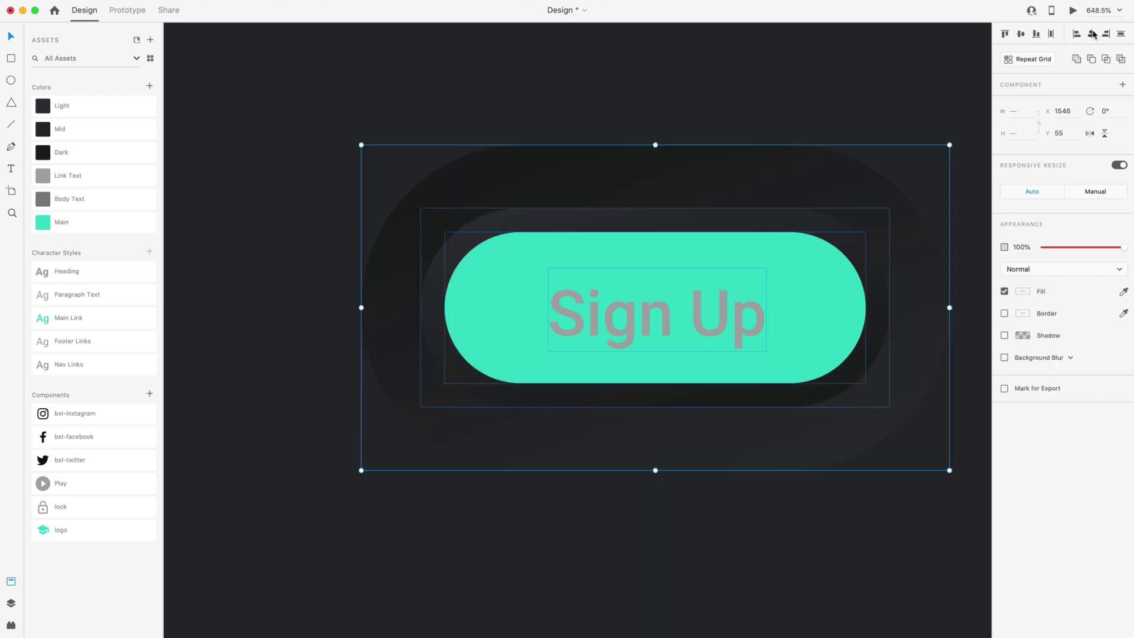
pyautogui.click(899, 70)
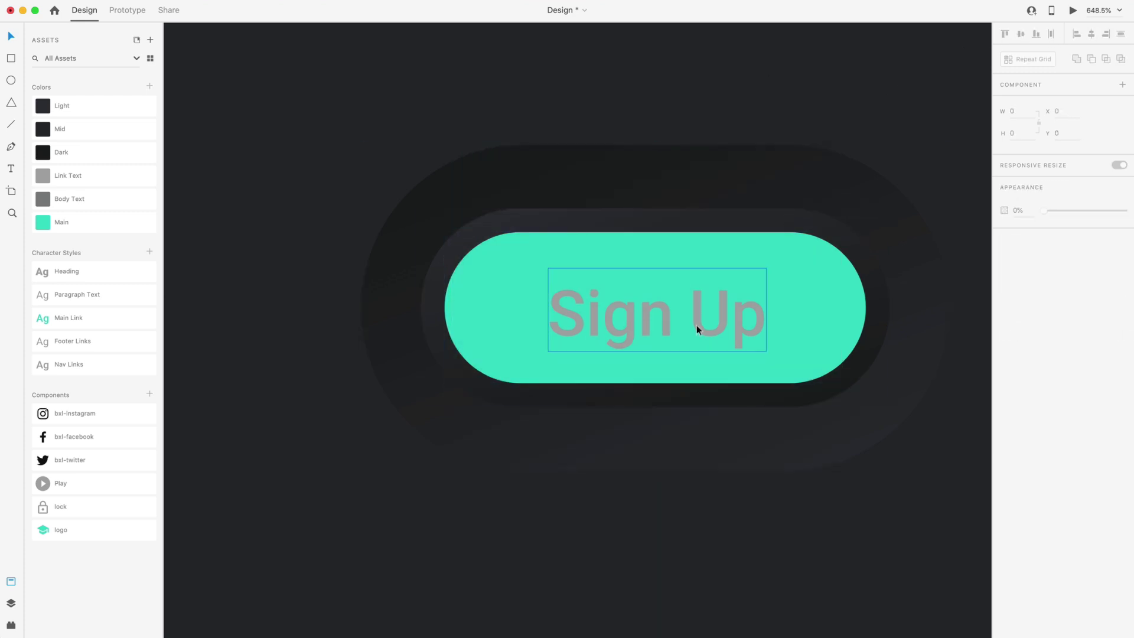
# Change the Sign Up text's fill colour to white, #FFFFFF.
pyautogui.doubleClick(698, 329)
pyautogui.click(1023, 425)
pyautogui.moveTo(937, 400); pyautogui.dragTo(857, 342)
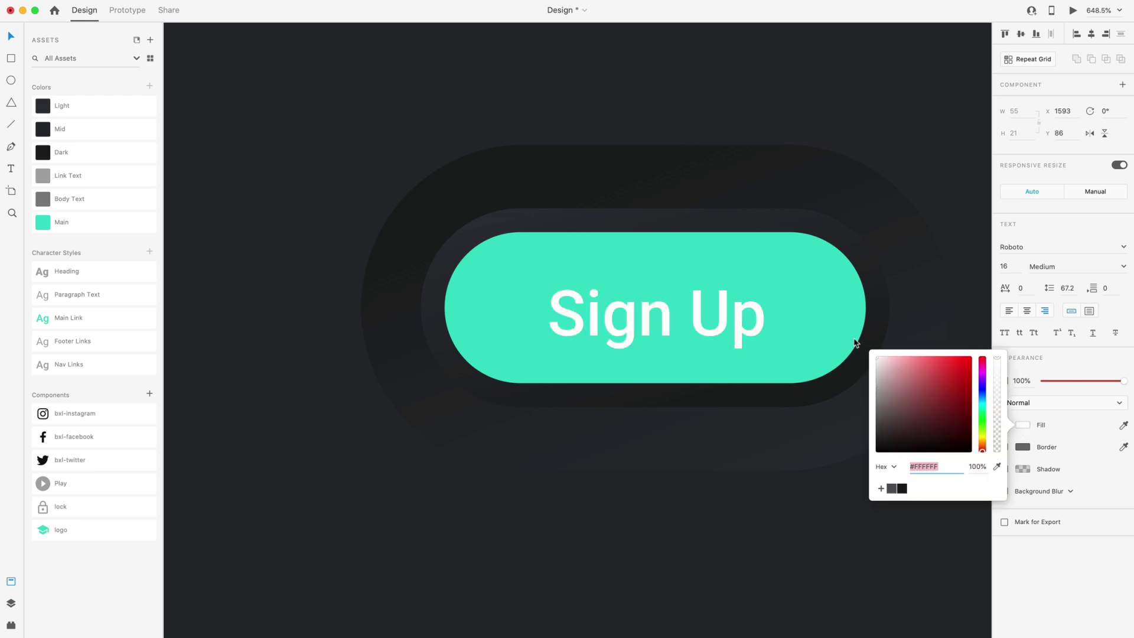
pyautogui.click(830, 67)
# Turn on a shadow for the middle 118 by 50 pill and give it the saved dark swatch colour.
pyautogui.scroll(-5, 869, 426)
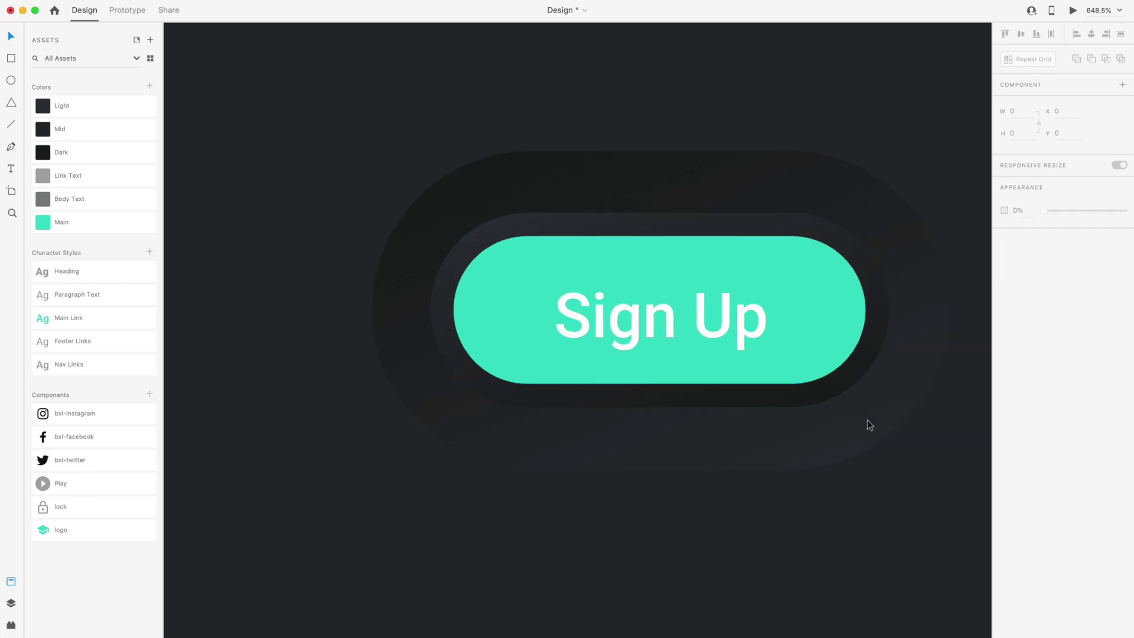
pyautogui.click(776, 303)
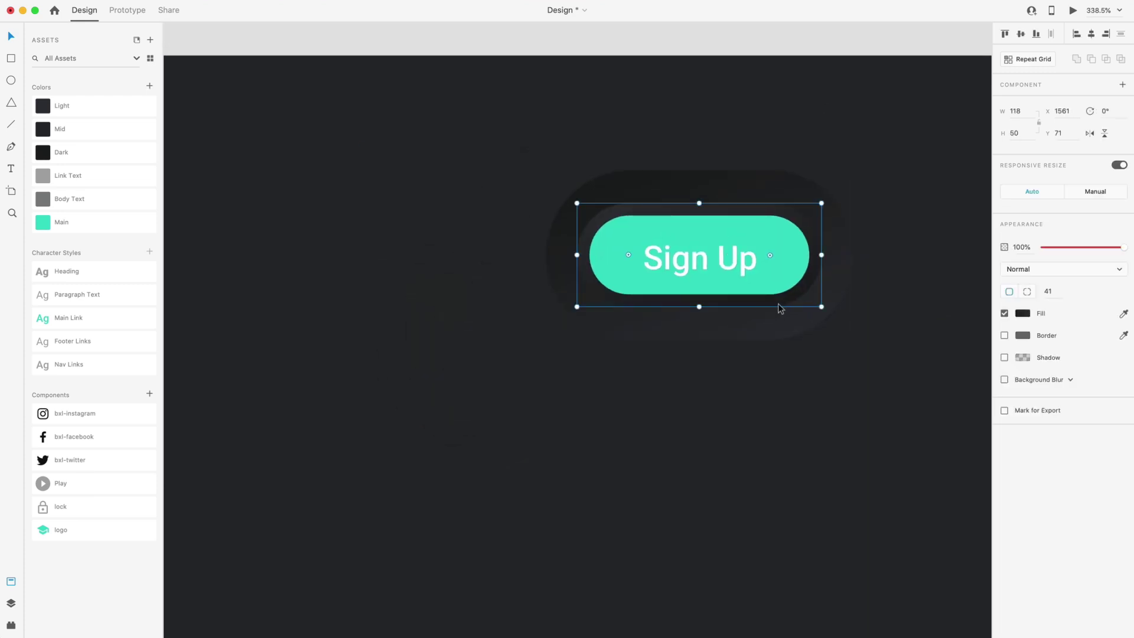
pyautogui.click(1005, 358)
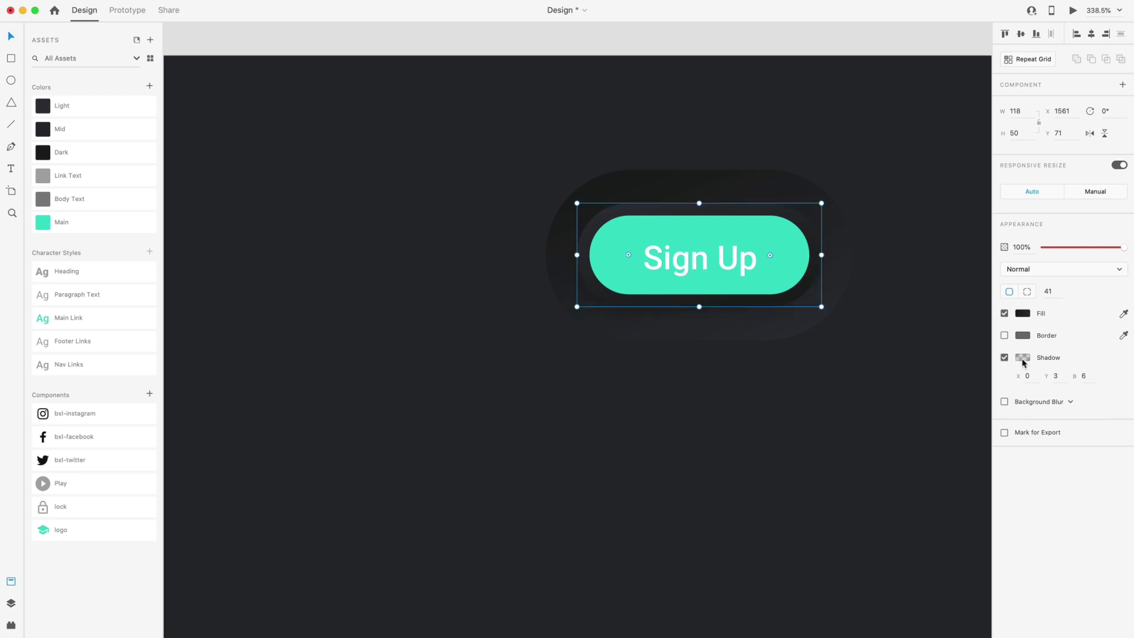
pyautogui.click(1023, 358)
pyautogui.click(902, 422)
pyautogui.scroll(2, 750, 391)
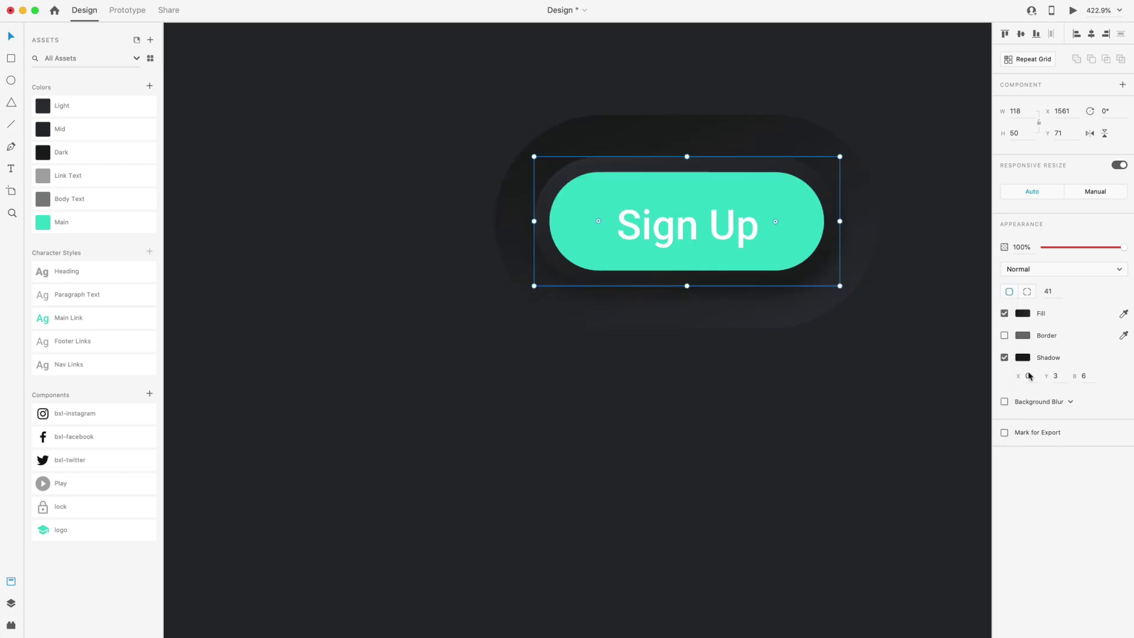
# Set the middle pill's shadow to a horizontal offset of 3 and a blur of 6.
pyautogui.click(1028, 377)
pyautogui.write('3')
pyautogui.click(1083, 376)
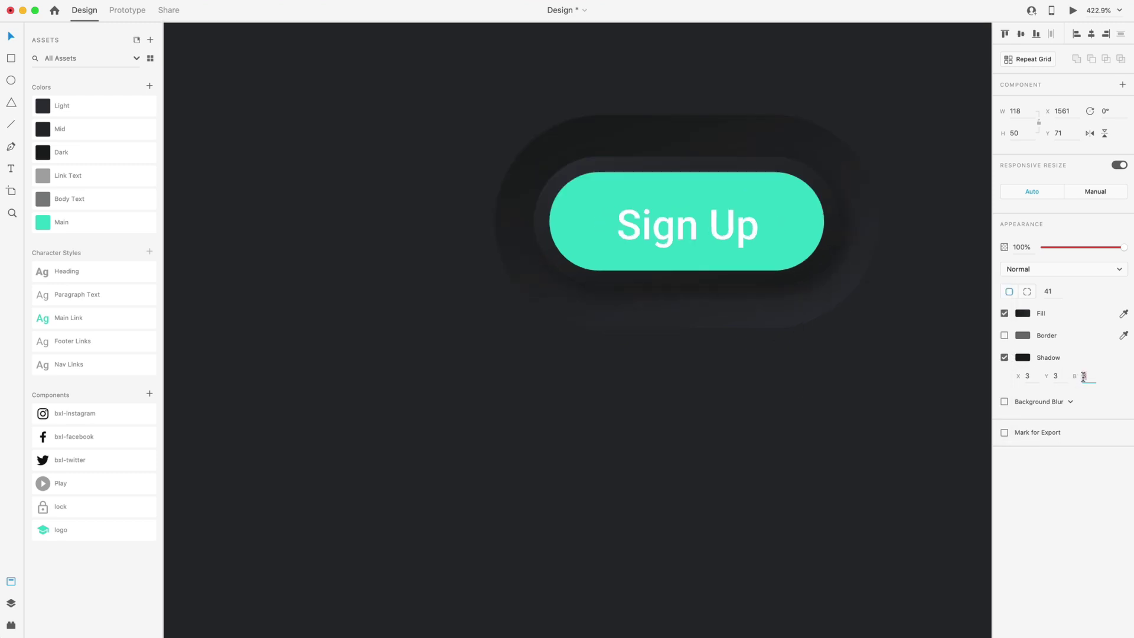
pyautogui.write('6')
pyautogui.press('Return')
pyautogui.click(888, 422)
# Group the Sign Up button's layers, raise the group to Y 35 and align it vertically with the navigation links.
pyautogui.scroll(-4, 837, 381)
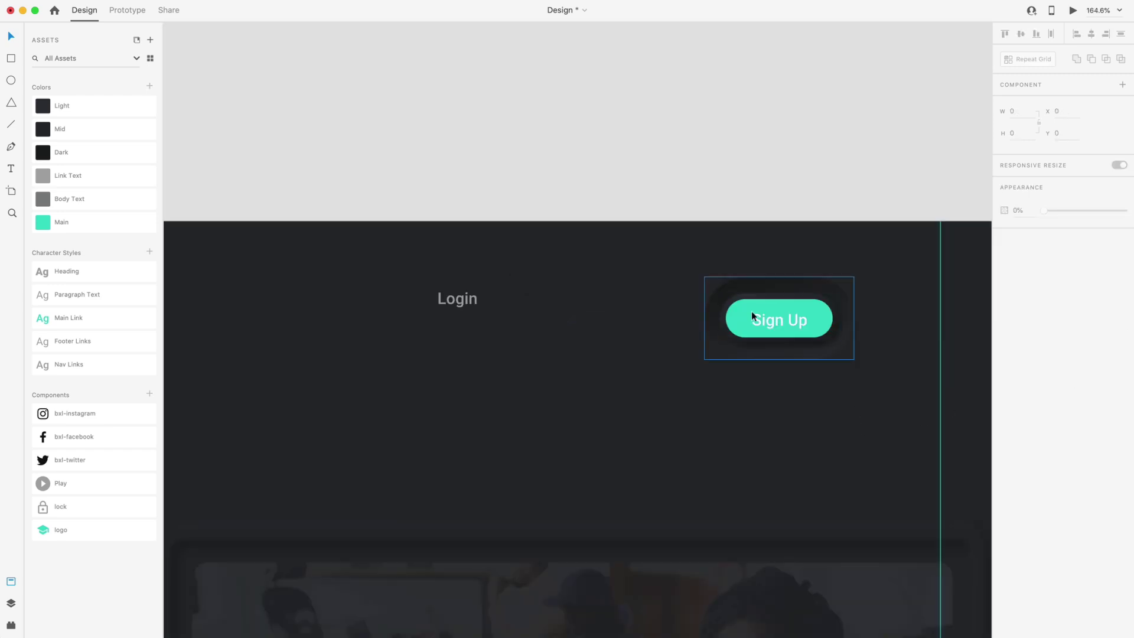
pyautogui.scroll(-5, 808, 427)
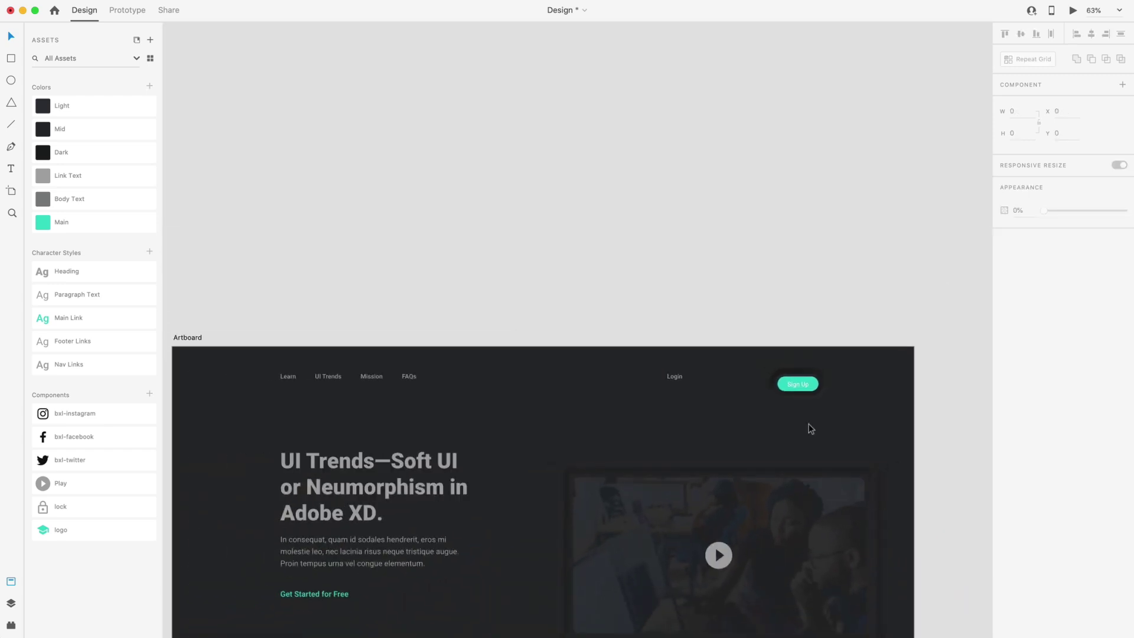
pyautogui.click(781, 356)
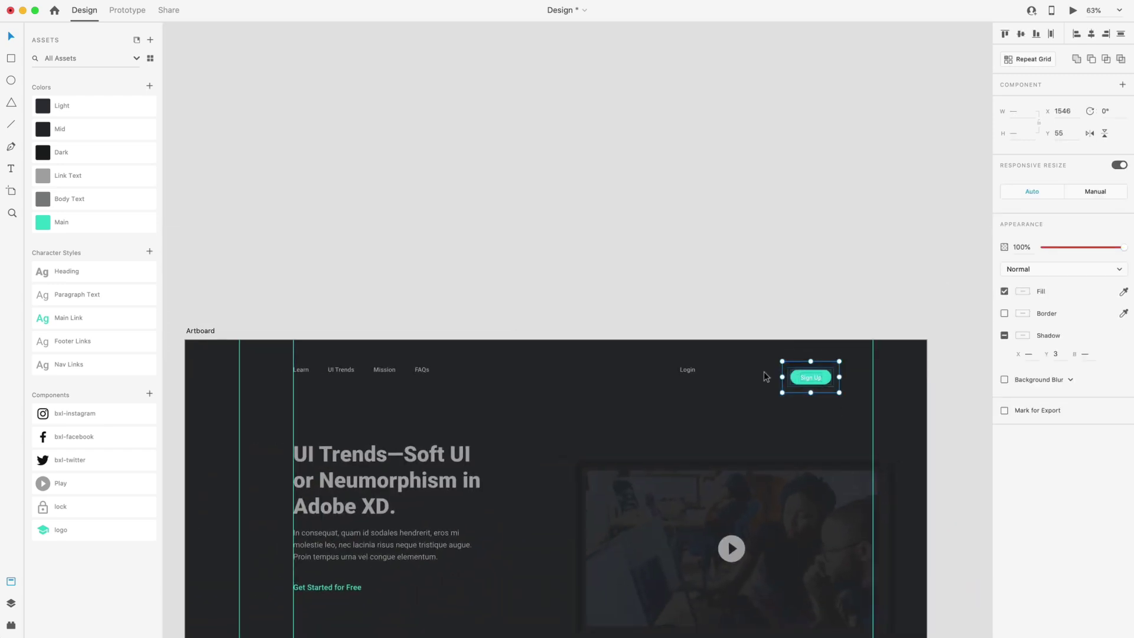
pyautogui.press('super+g')
pyautogui.hotkey('shift', 'Up')
pyautogui.hotkey('shift', 'Up')
pyautogui.moveTo(837, 400); pyautogui.dragTo(266, 351)
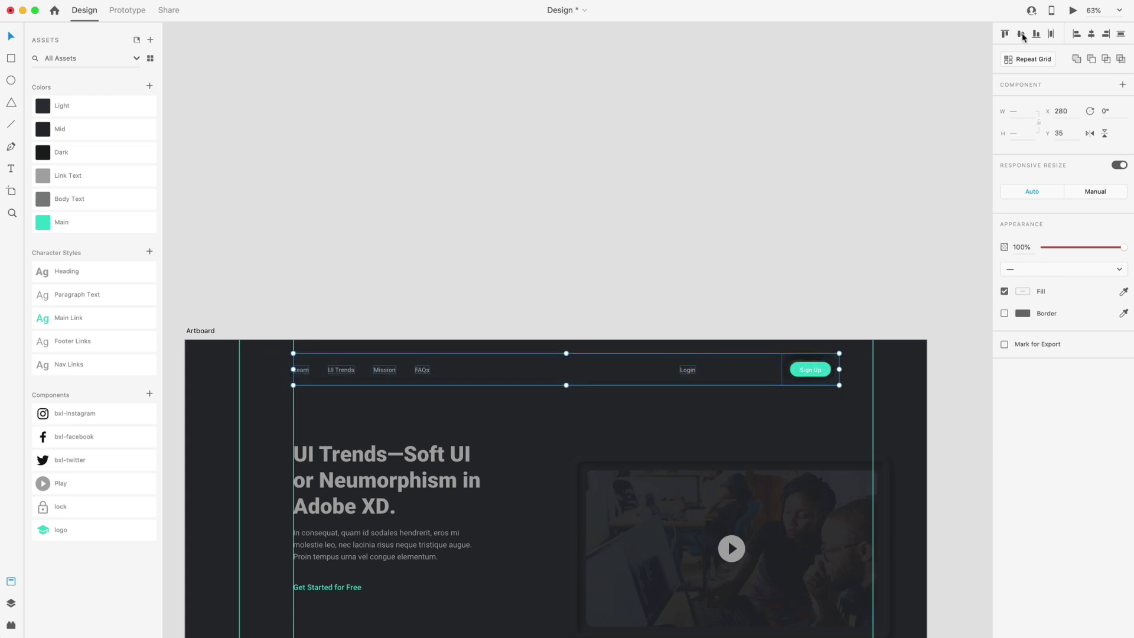
pyautogui.press('Escape')
# Move the Sign Up button so its green pill ends at the right-hand guide, and bring the Login link over beside it.
pyautogui.scroll(6, 856, 400)
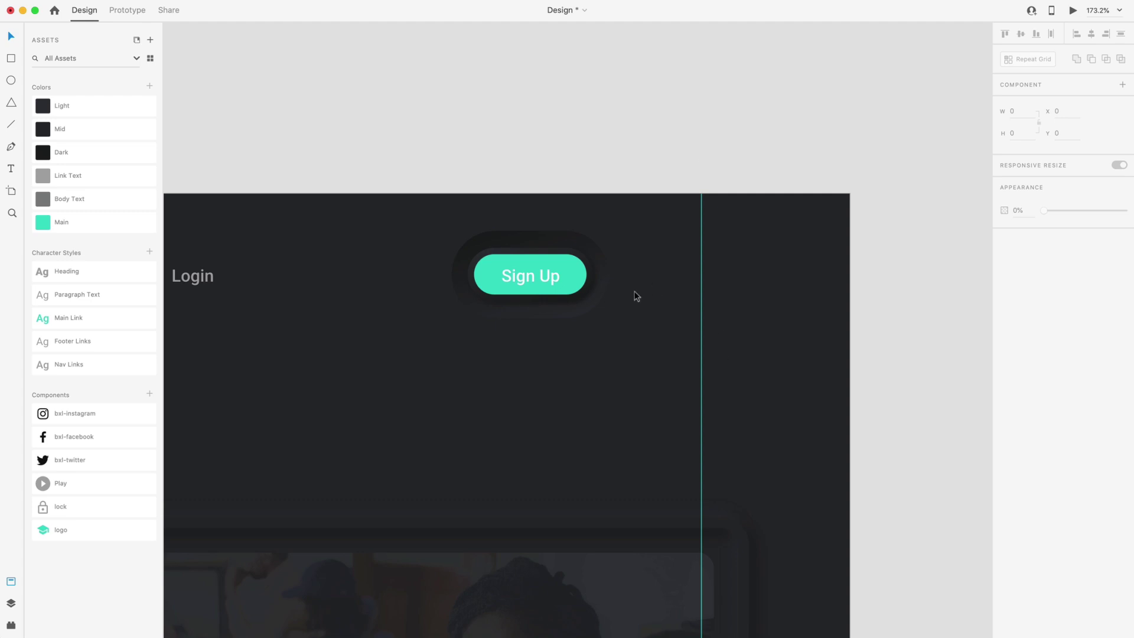
pyautogui.moveTo(575, 292); pyautogui.dragTo(688, 296)
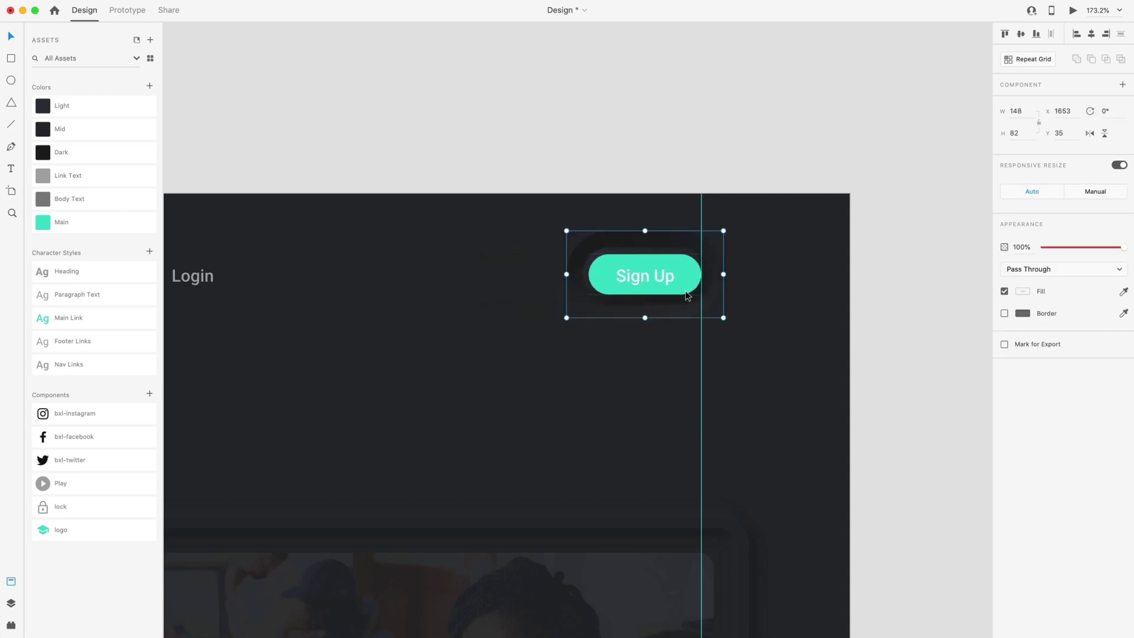
pyautogui.click(557, 374)
pyautogui.moveTo(470, 314); pyautogui.dragTo(701, 317)
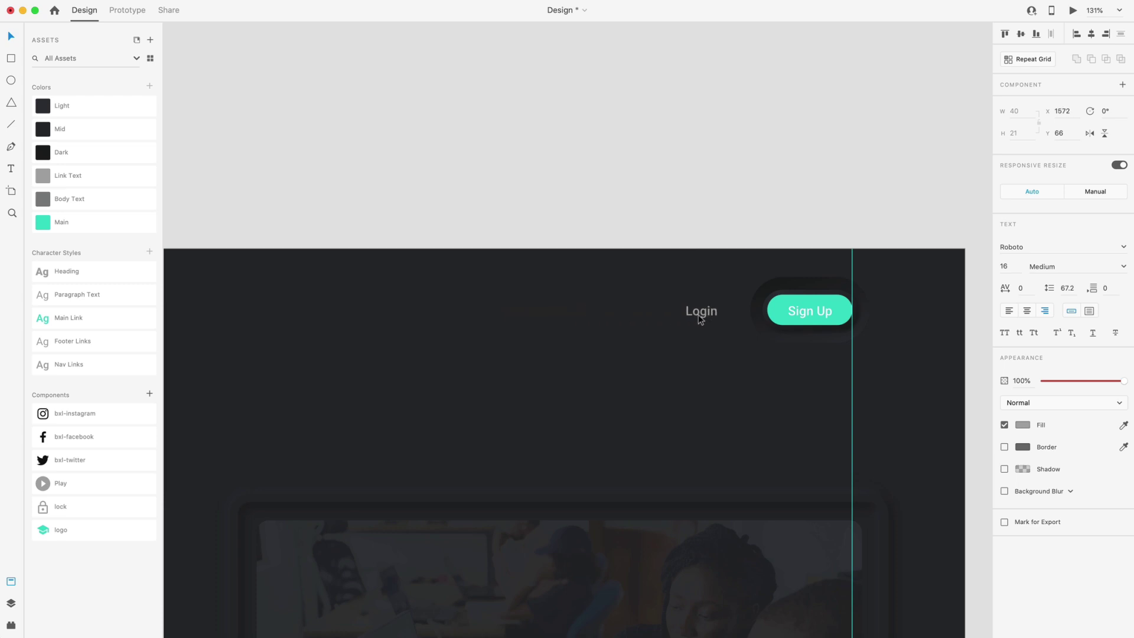
# Place the lock component just before the Login link, aligned with its text.
pyautogui.scroll(3, 779, 315)
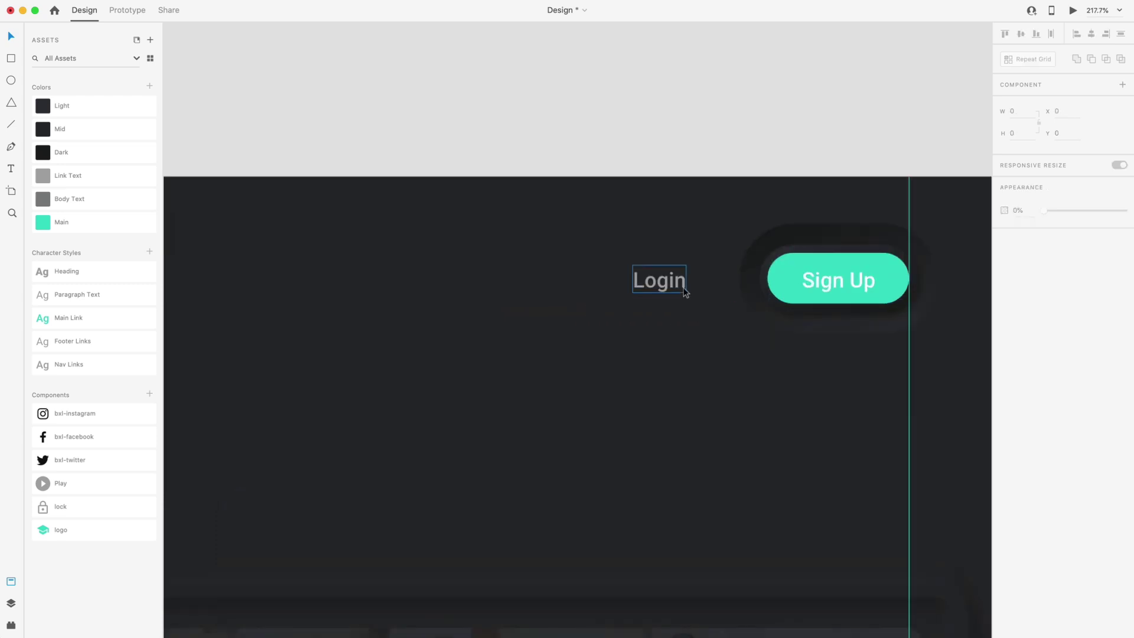
pyautogui.moveTo(45, 507); pyautogui.dragTo(597, 249)
pyautogui.scroll(3, 591, 325)
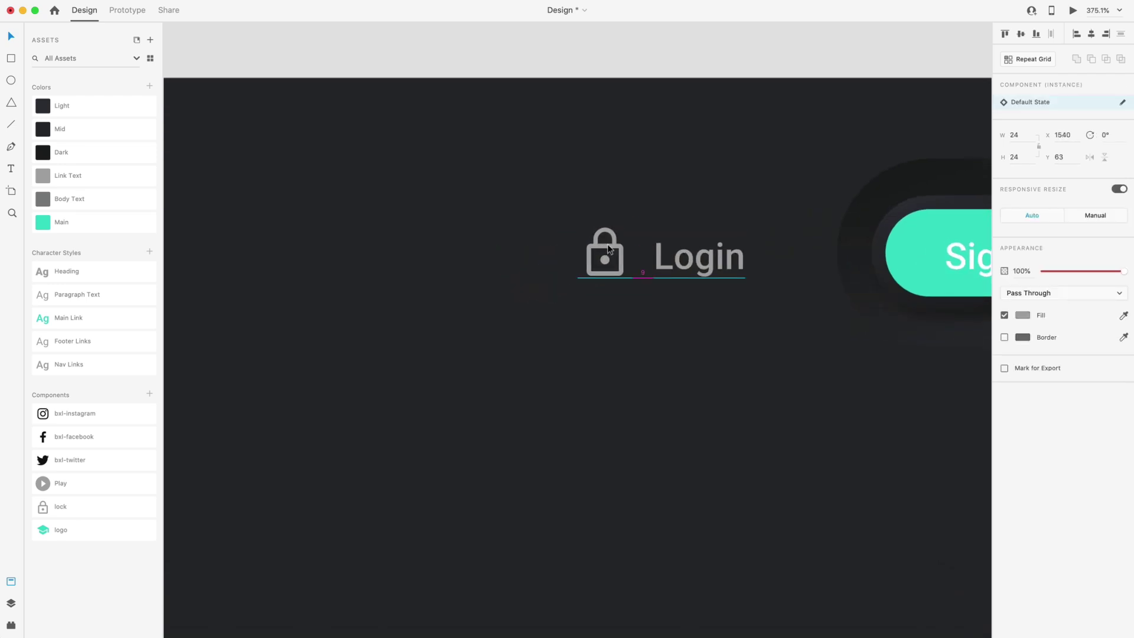
pyautogui.click(661, 313)
pyautogui.scroll(-3, 778, 398)
pyautogui.scroll(-6, 776, 394)
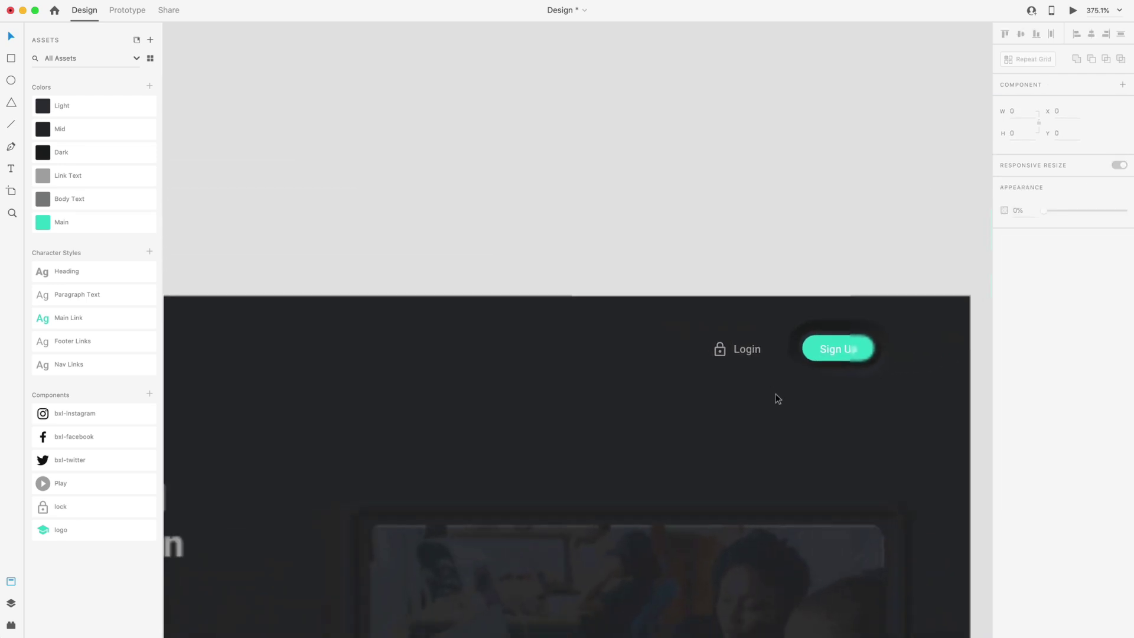
# Place the logo component against the outer left guide, in line with the navigation links.
pyautogui.scroll(4, 786, 397)
pyautogui.scroll(5, 789, 398)
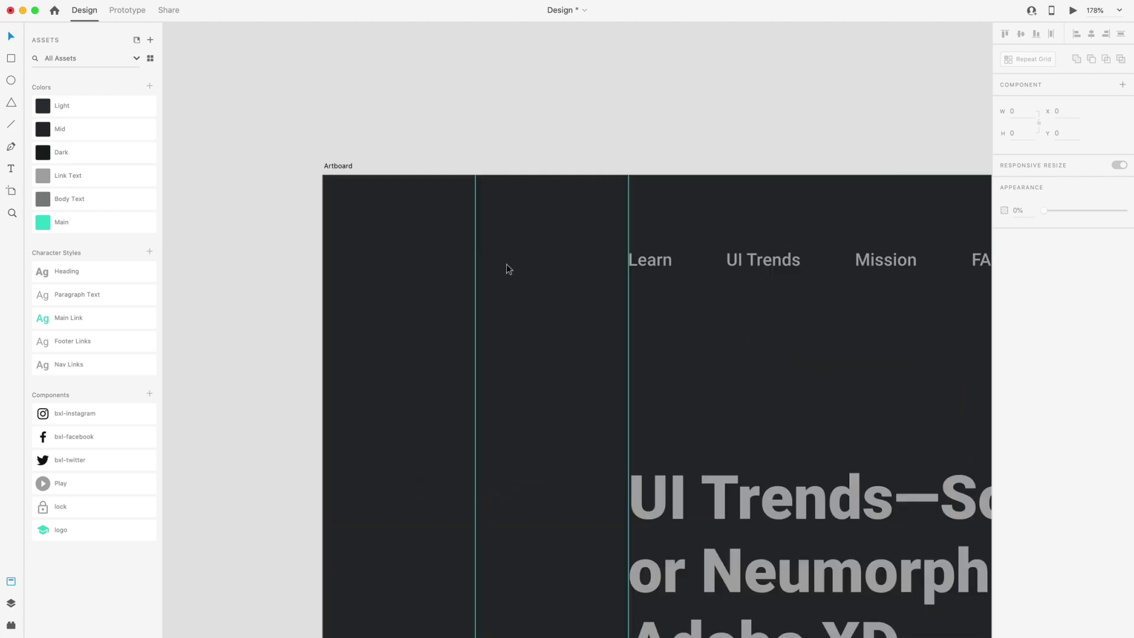
pyautogui.moveTo(59, 530); pyautogui.dragTo(490, 259)
pyautogui.scroll(-5, 513, 288)
pyautogui.click(688, 259)
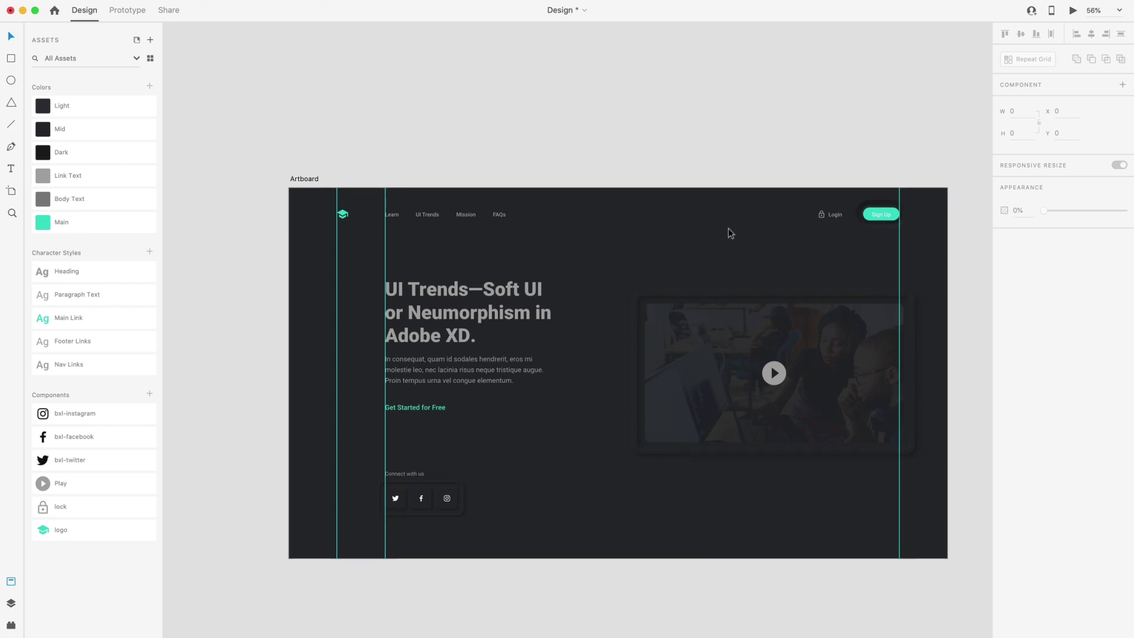
# Change the words "Soft UI" in the main heading to white, #FFFFFF.
pyautogui.scroll(3, 730, 233)
pyautogui.click(486, 300)
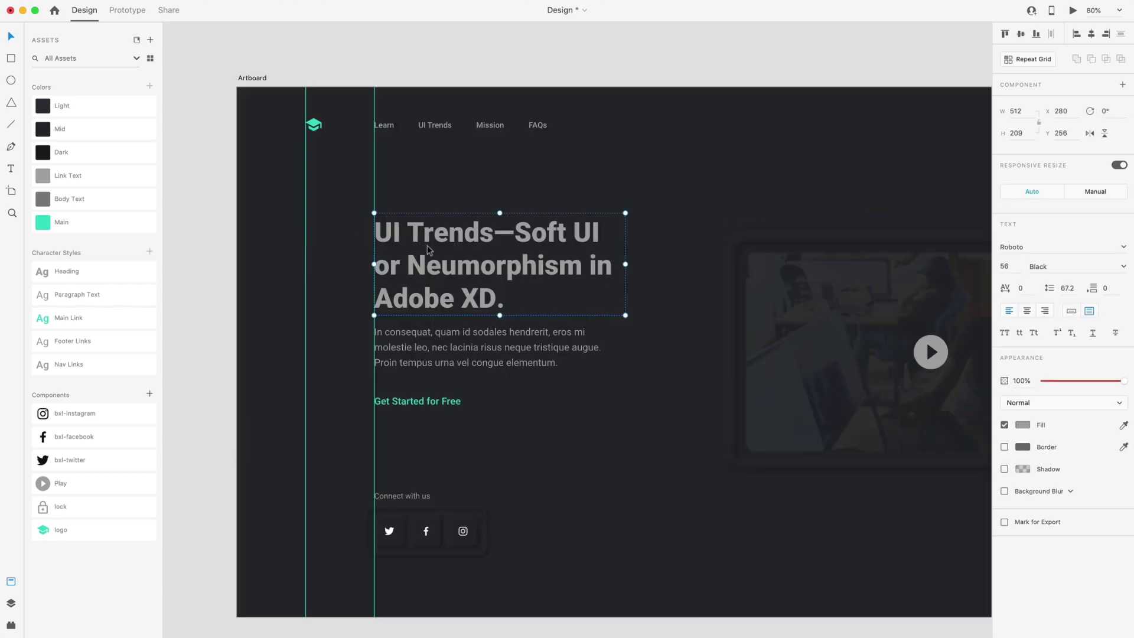
pyautogui.doubleClick(531, 233)
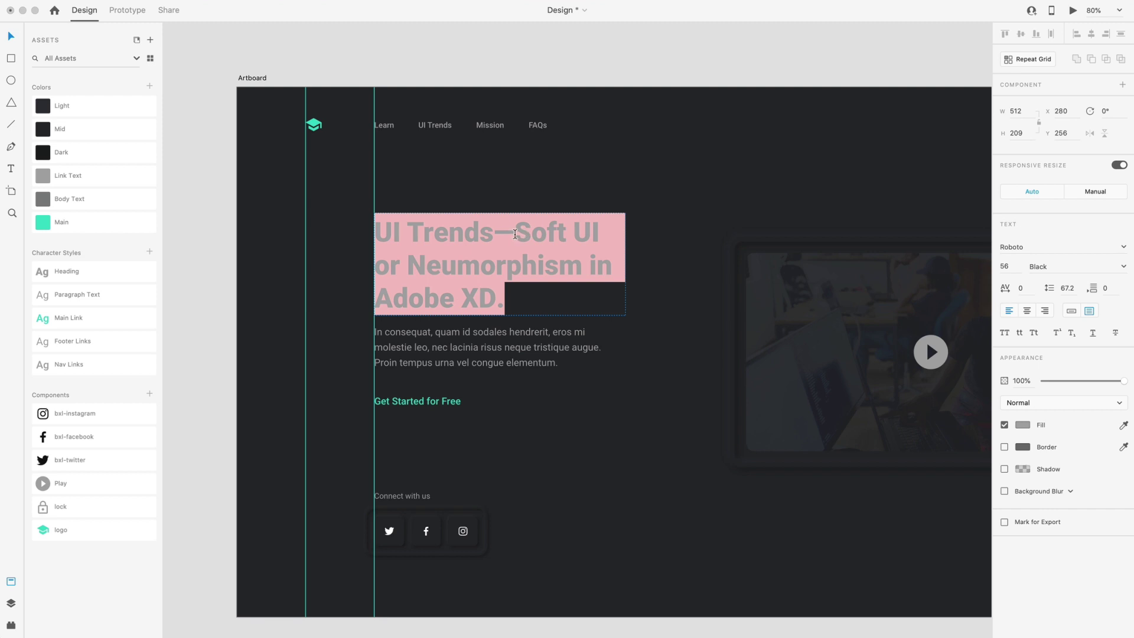
pyautogui.moveTo(515, 234); pyautogui.dragTo(604, 240)
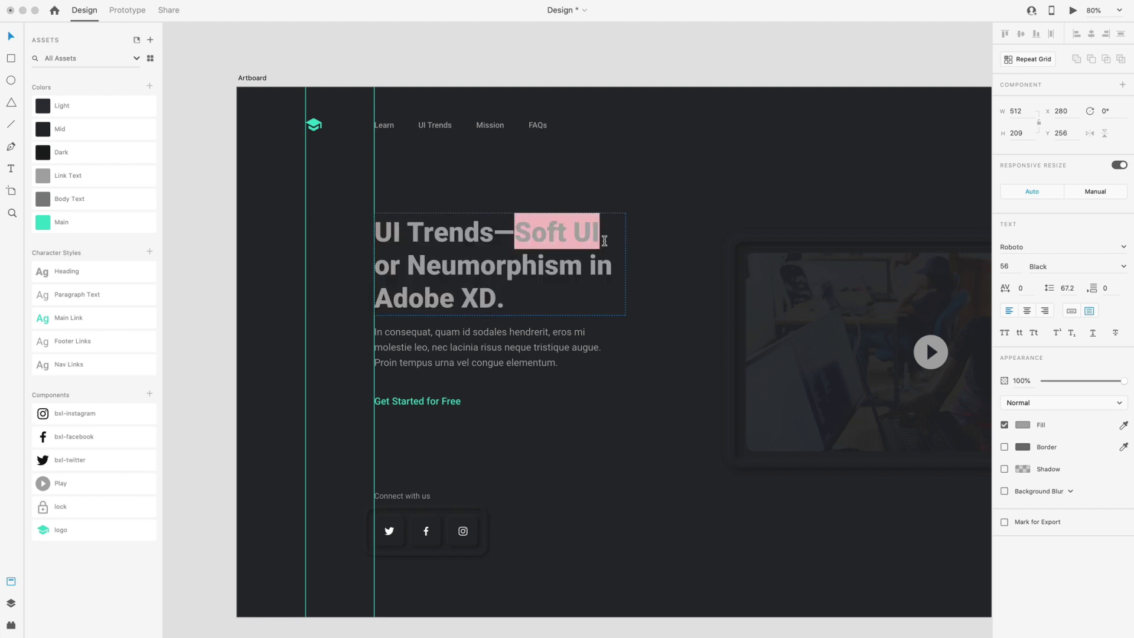
pyautogui.click(1022, 426)
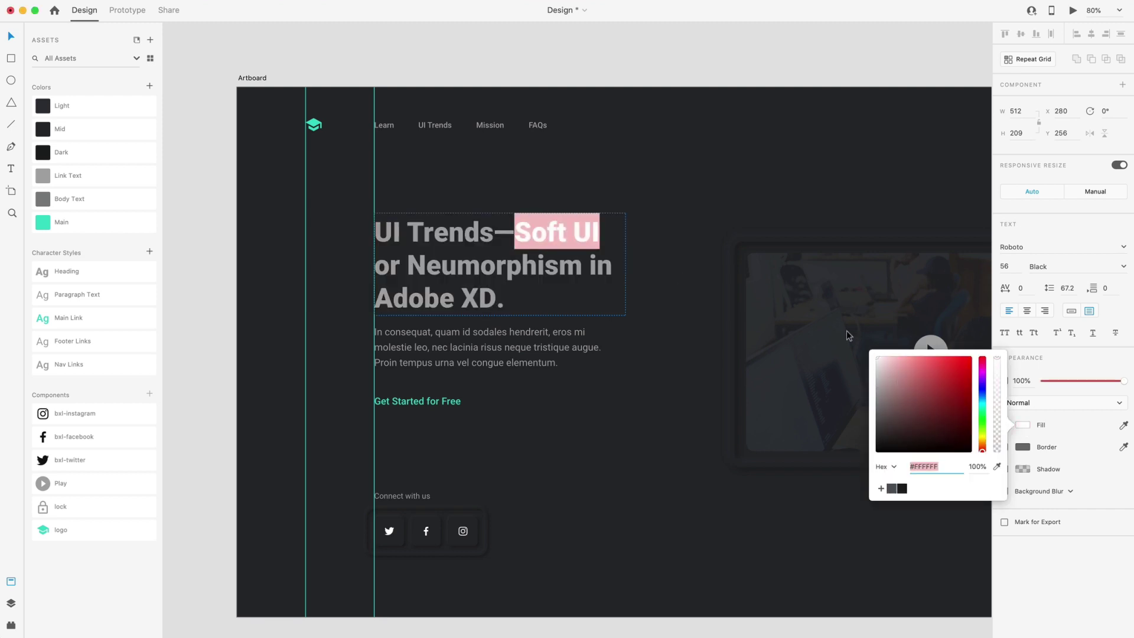
# Change the words "Neumorphism" and "XD." in the main heading to white, #FFFFFF.
pyautogui.click(426, 269)
pyautogui.moveTo(408, 266); pyautogui.dragTo(582, 267)
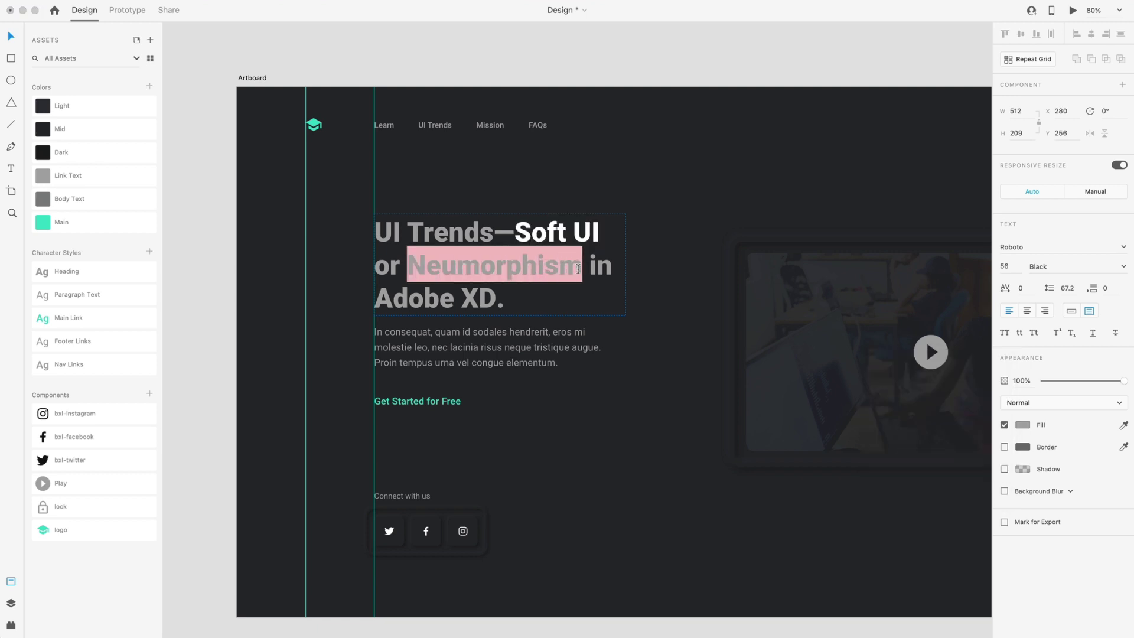
pyautogui.click(1021, 426)
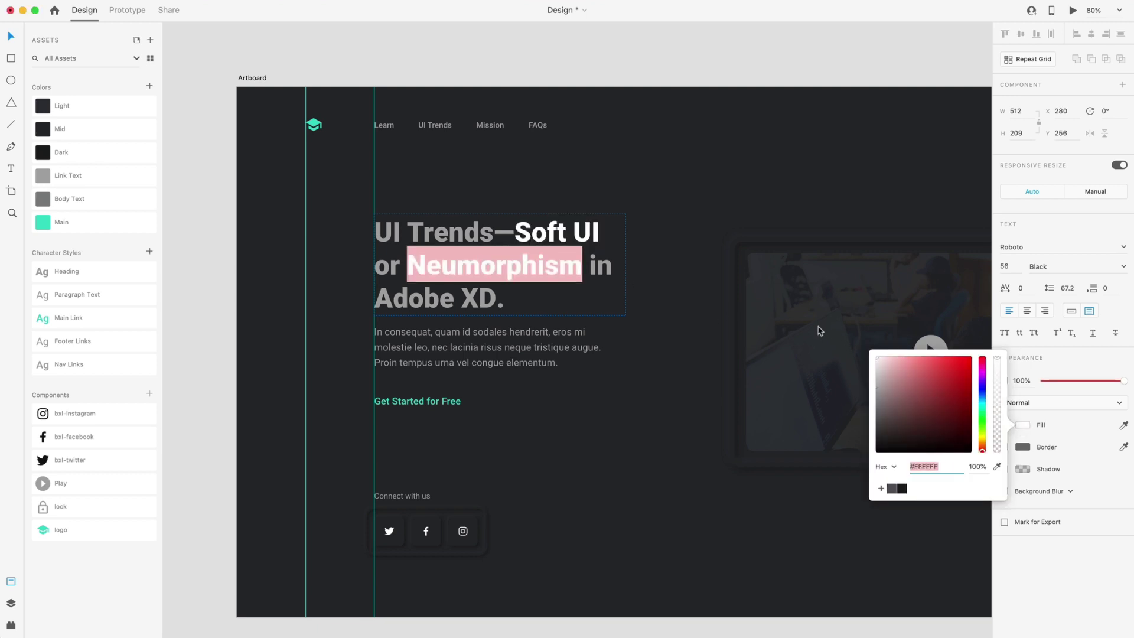
pyautogui.click(461, 298)
pyautogui.moveTo(461, 298); pyautogui.dragTo(514, 308)
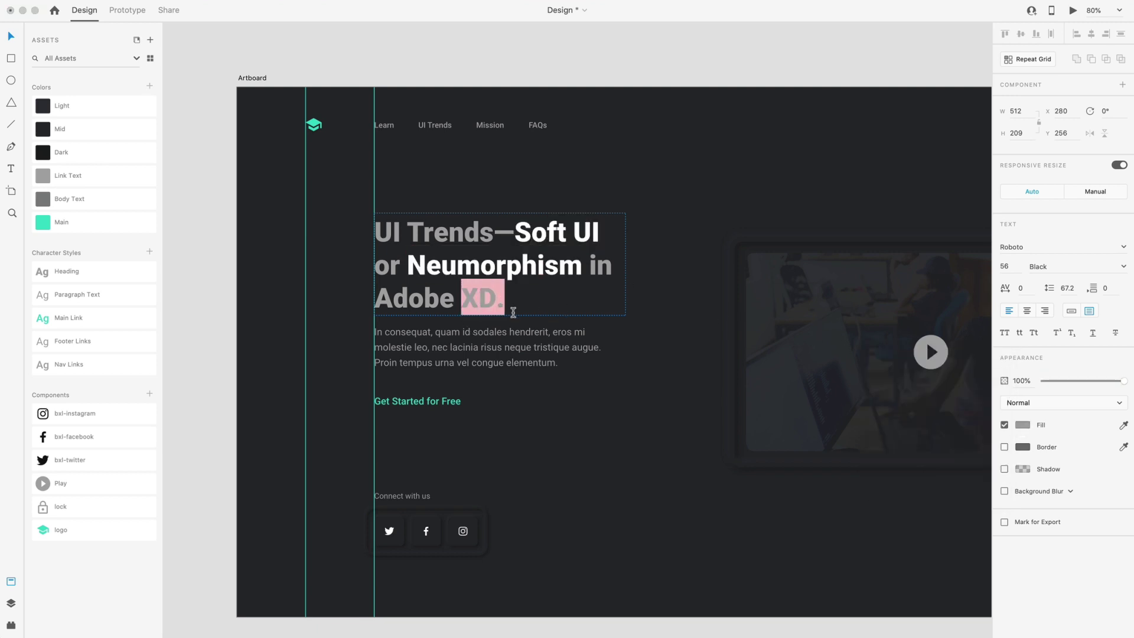
pyautogui.click(1022, 426)
pyautogui.moveTo(908, 385); pyautogui.dragTo(825, 334)
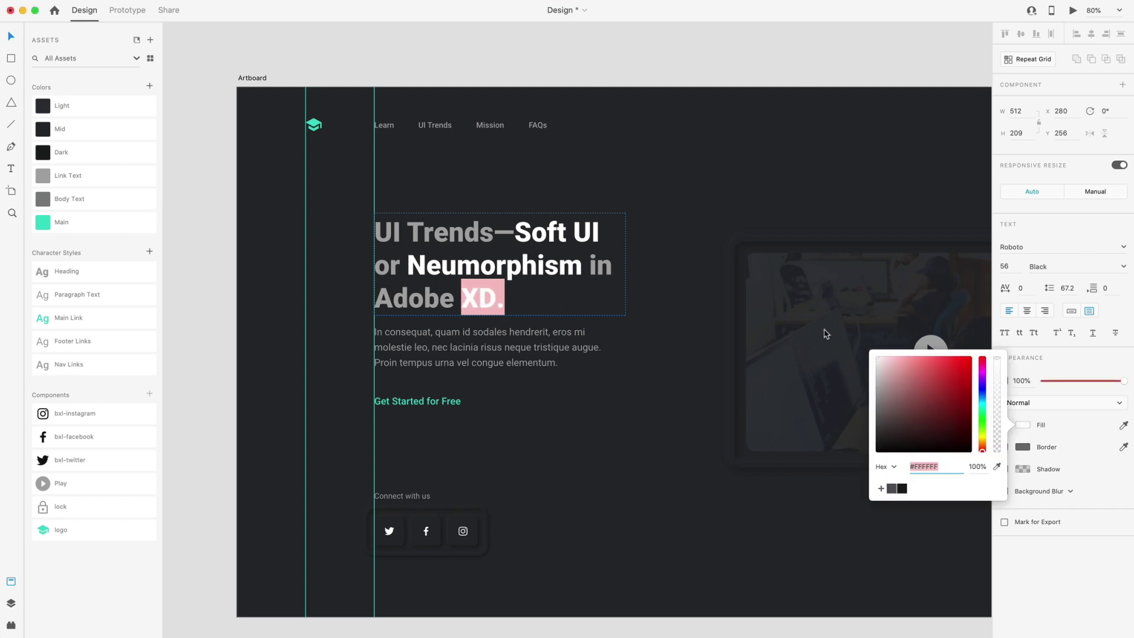
pyautogui.press('Escape')
pyautogui.press('Escape')
pyautogui.click(659, 458)
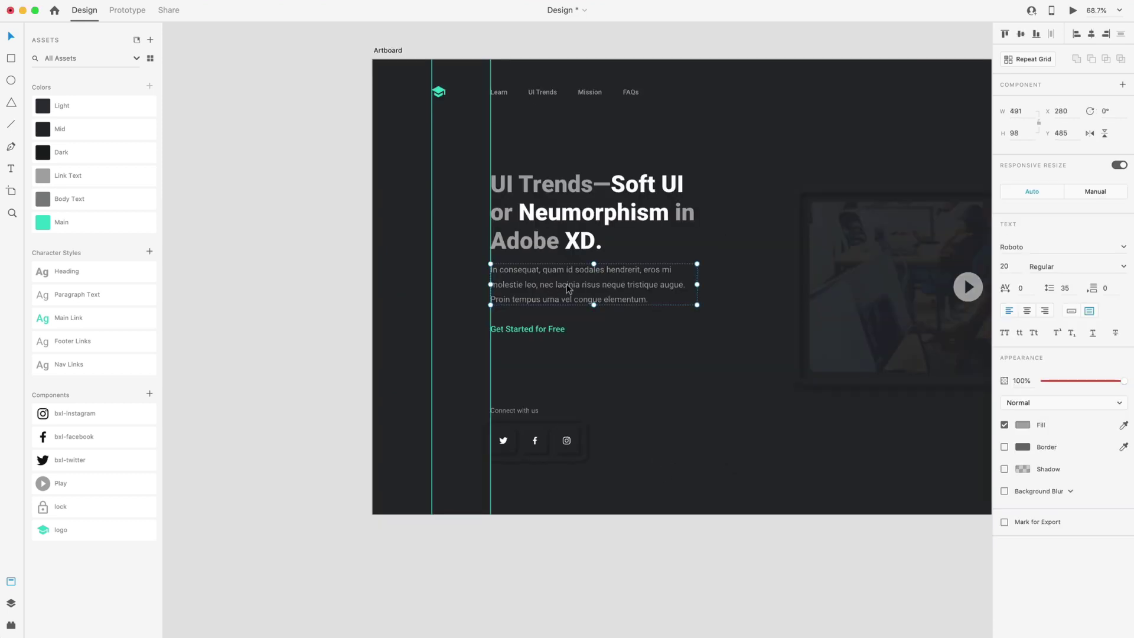
# Apply the saved Body Text colour to the intro paragraph and the "Connect with us" label, keeping both at full opacity.
pyautogui.scroll(5, 571, 290)
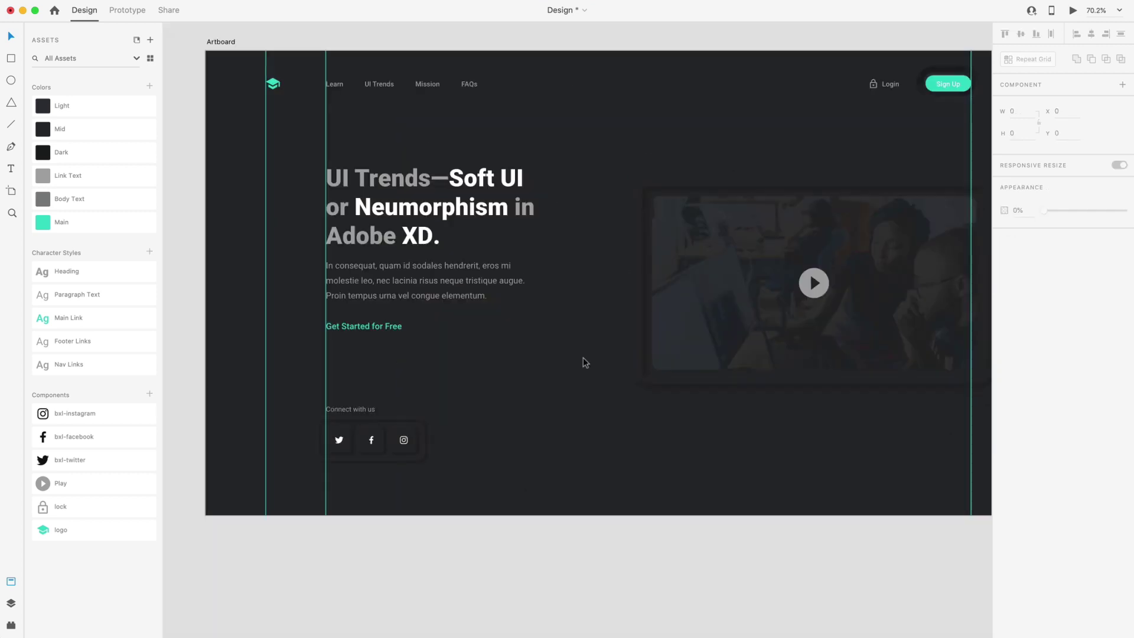
pyautogui.click(438, 280)
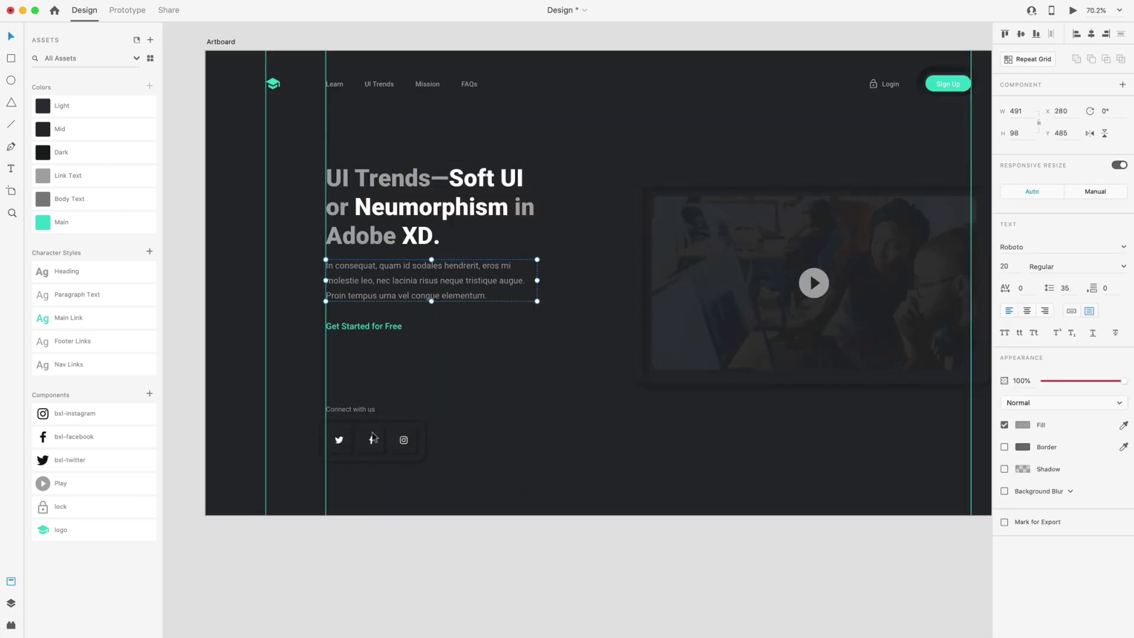
pyautogui.keyDown('shift'); pyautogui.click(356, 410); pyautogui.keyUp('shift')
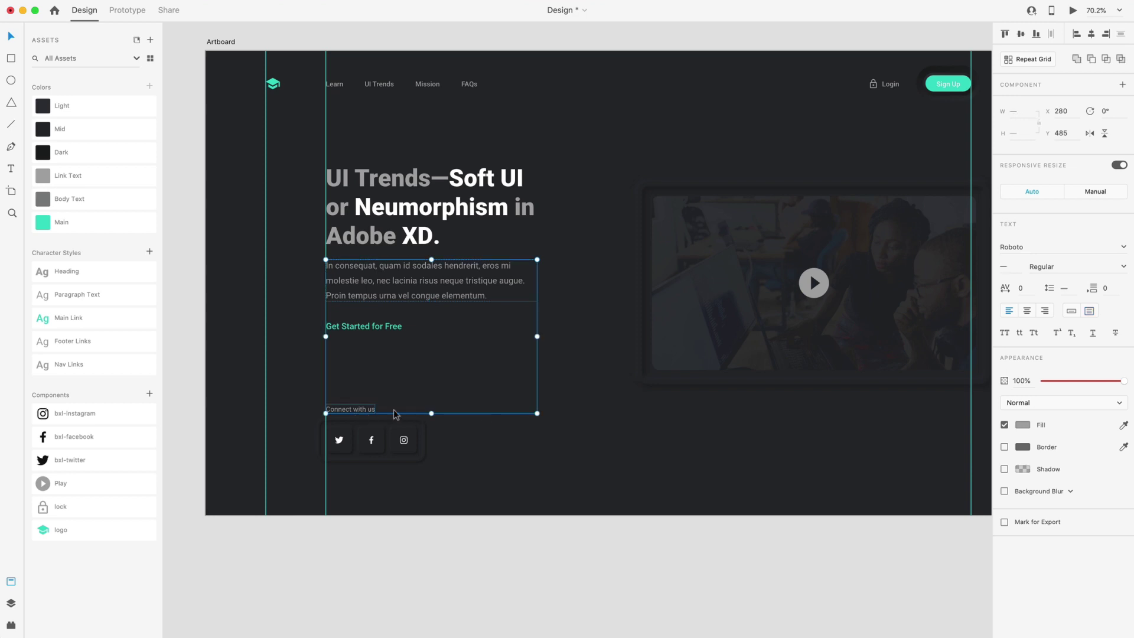
pyautogui.moveTo(1121, 381); pyautogui.dragTo(1100, 384)
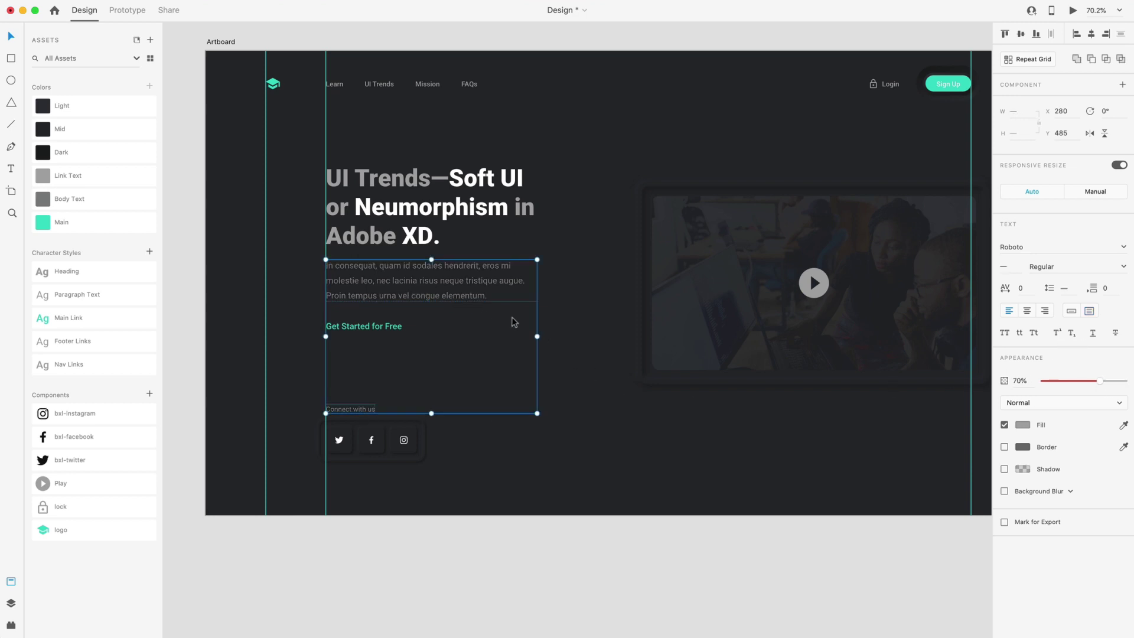
pyautogui.click(110, 204)
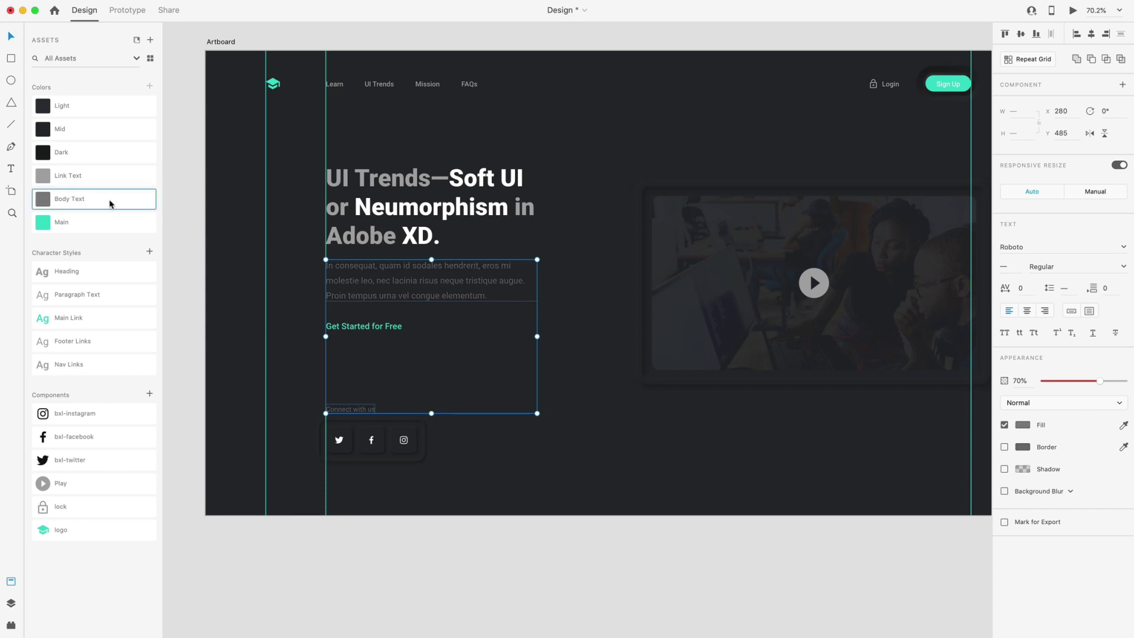
pyautogui.rightClick(108, 205)
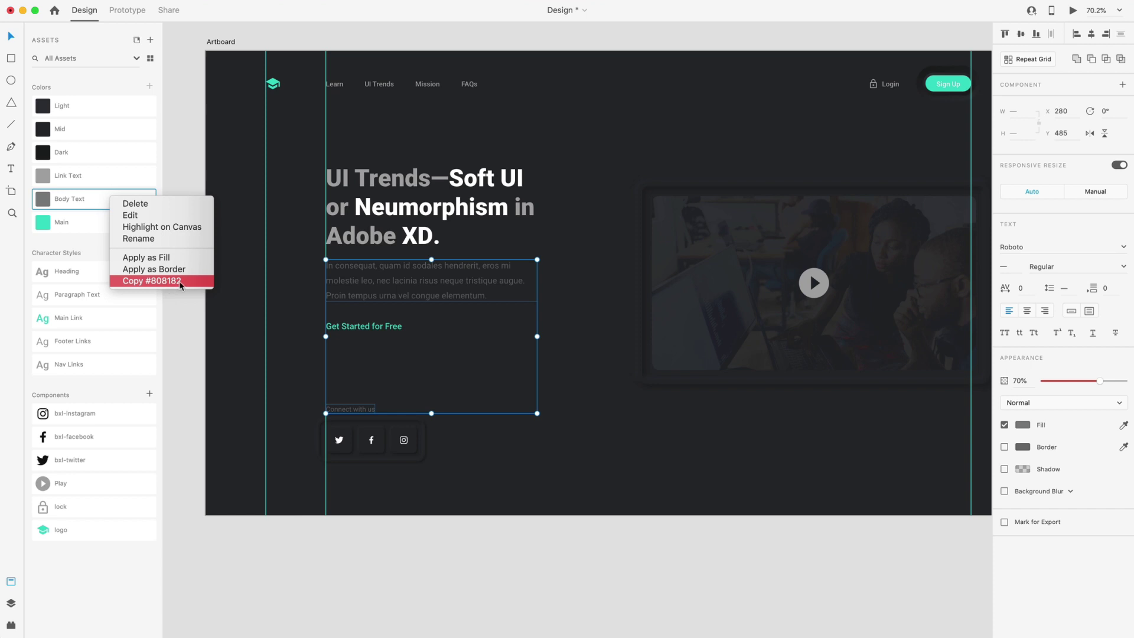
pyautogui.click(608, 319)
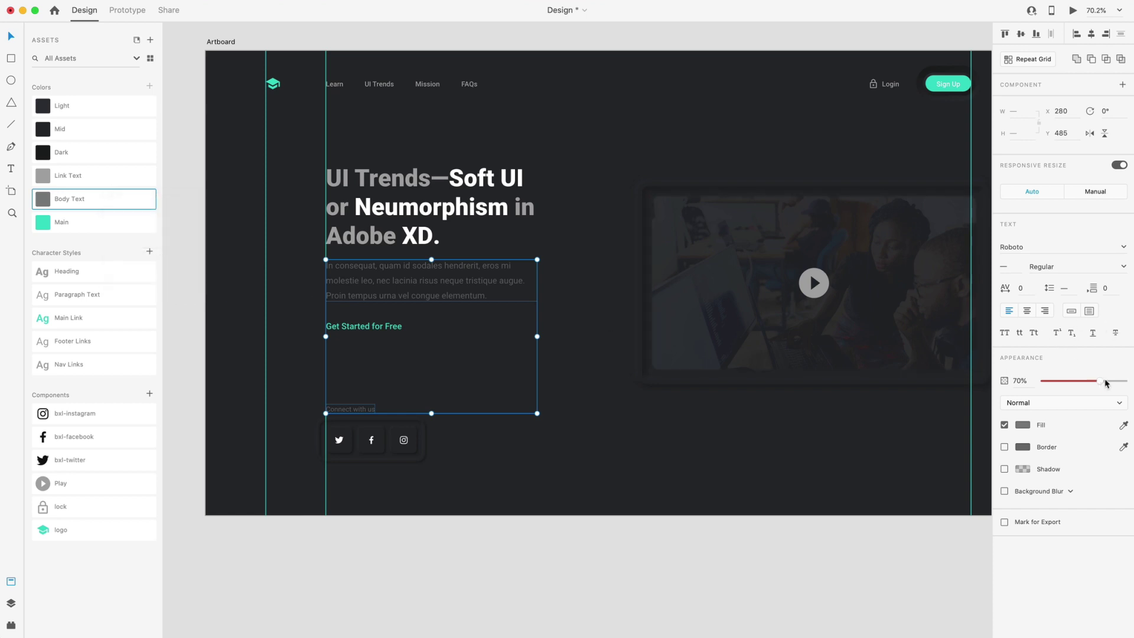
pyautogui.moveTo(1107, 383); pyautogui.dragTo(1125, 381)
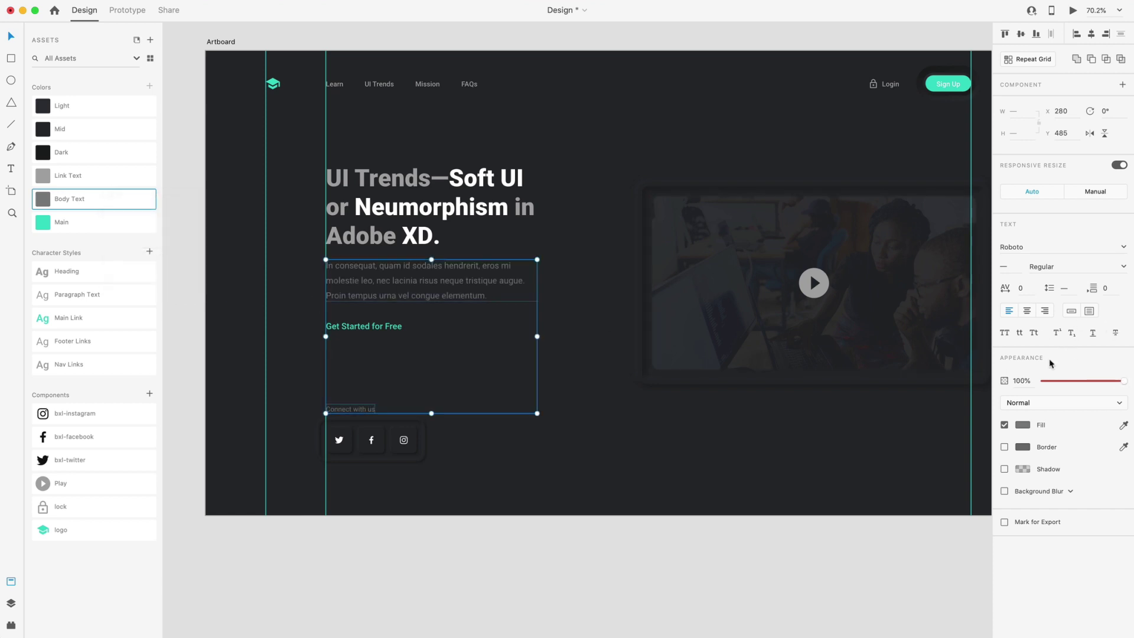
pyautogui.click(597, 282)
pyautogui.scroll(-2, 538, 372)
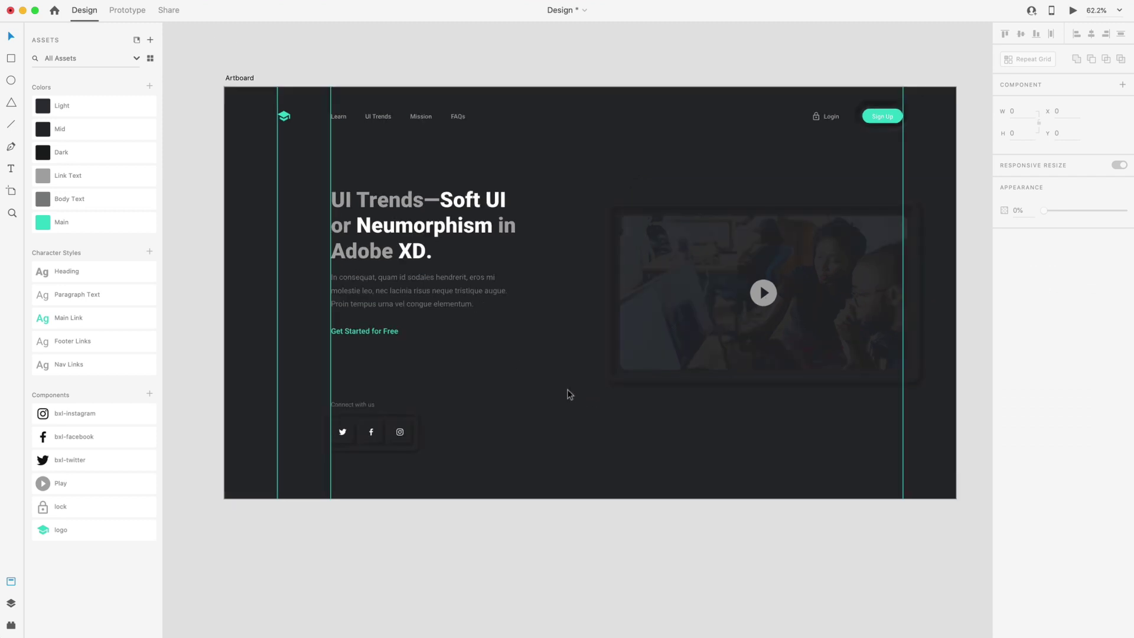
# Draw a borderless 12 by 12 circle between the intro text and the video frame and fill it with the Link Text colour.
pyautogui.scroll(1, 549, 393)
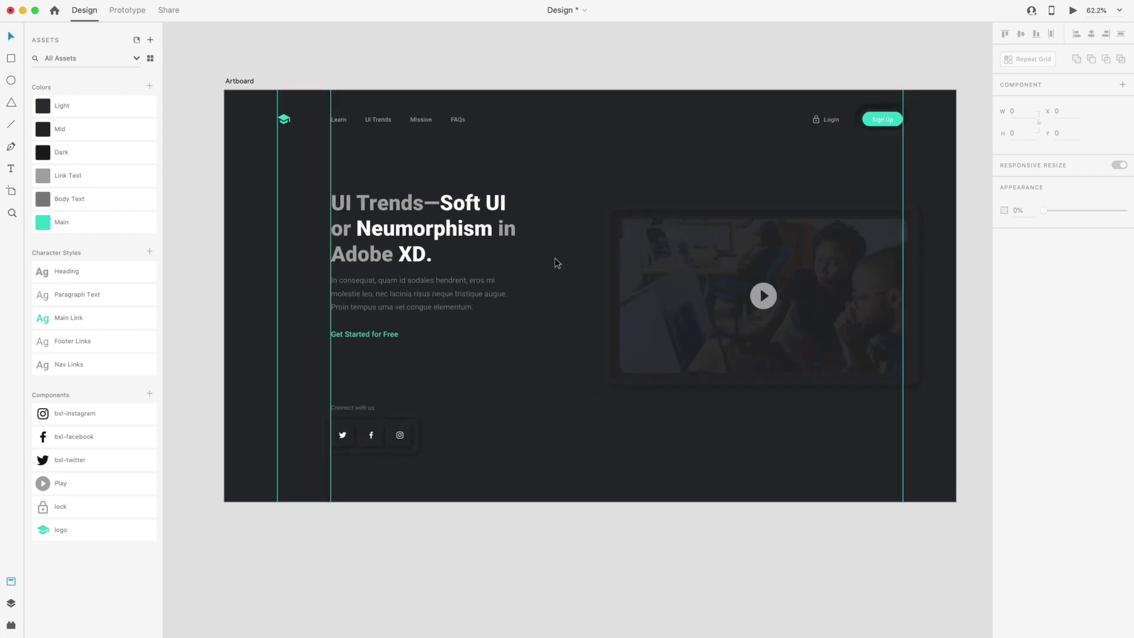
pyautogui.scroll(5, 566, 370)
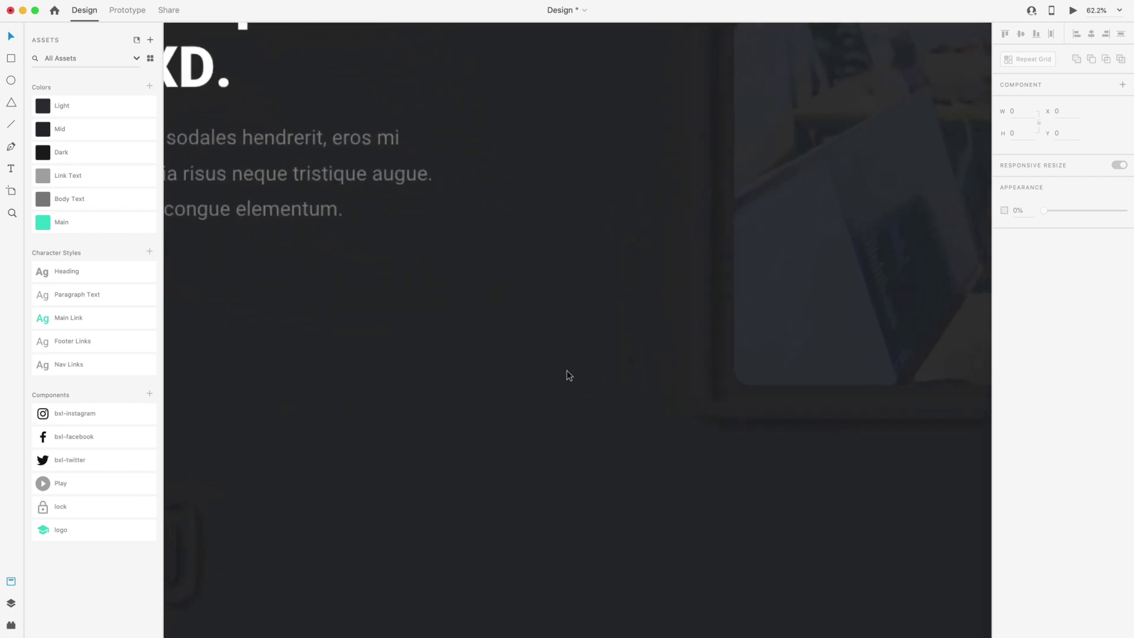
pyautogui.moveTo(502, 264); pyautogui.dragTo(512, 274)
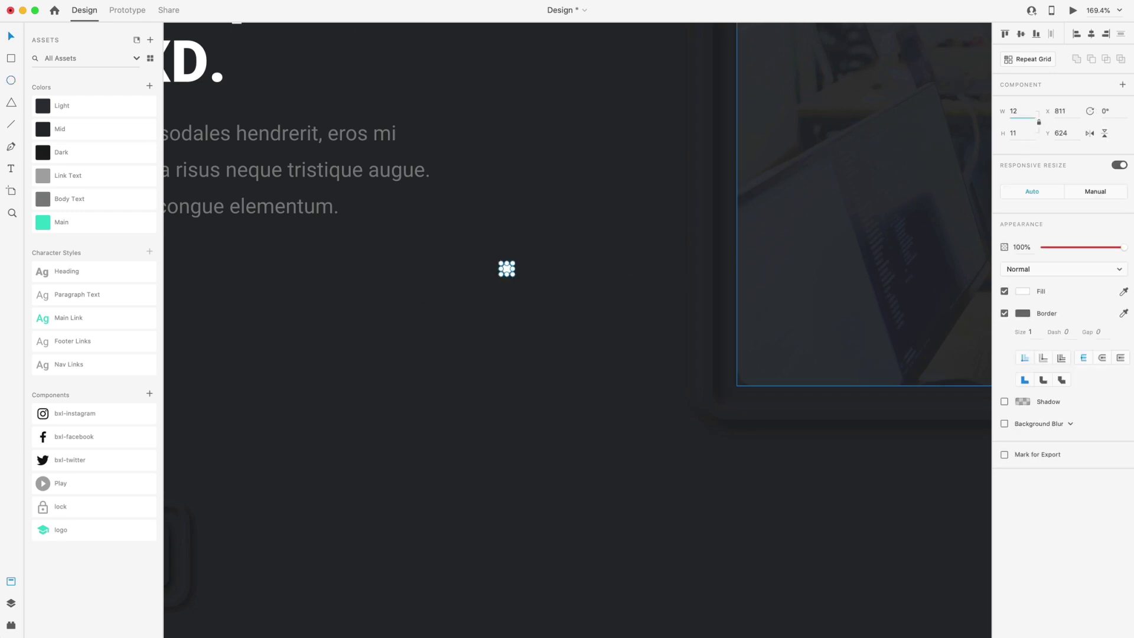
pyautogui.press('Return')
pyautogui.click(1006, 314)
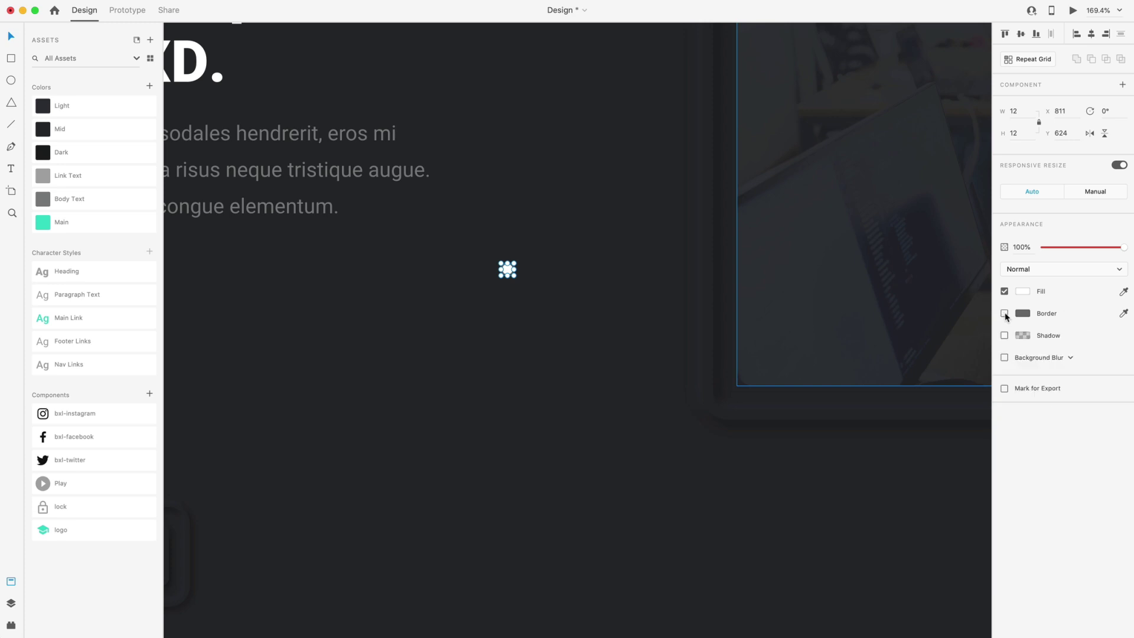
pyautogui.click(104, 177)
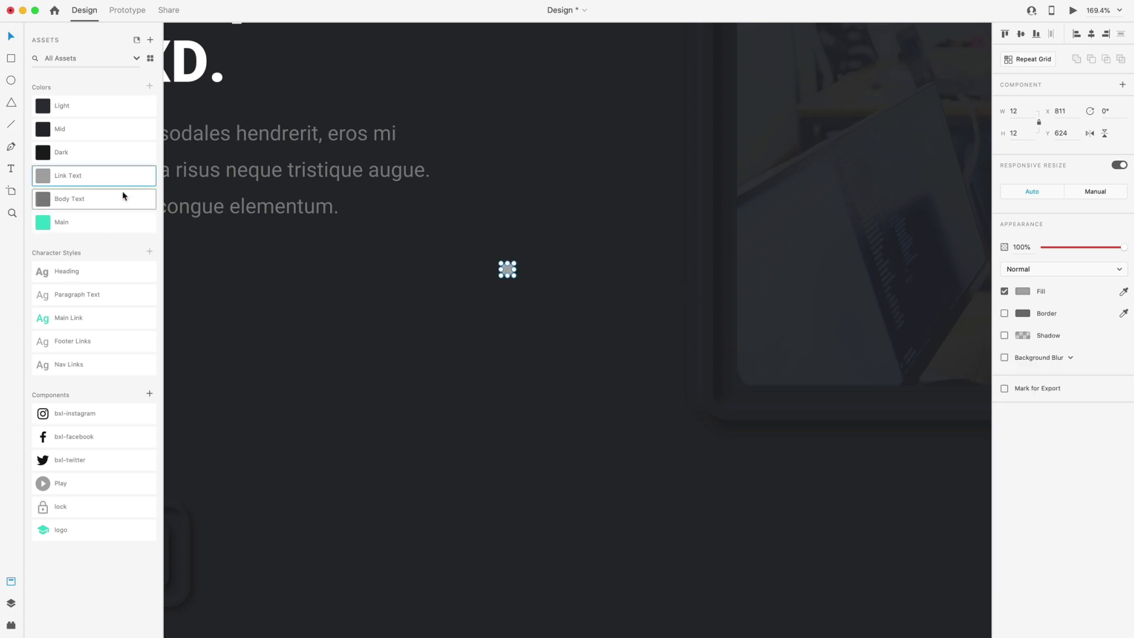
# Turn the small circle into a repeat grid forming a horizontal row of five dots.
pyautogui.click(1028, 59)
pyautogui.moveTo(517, 269); pyautogui.dragTo(648, 277)
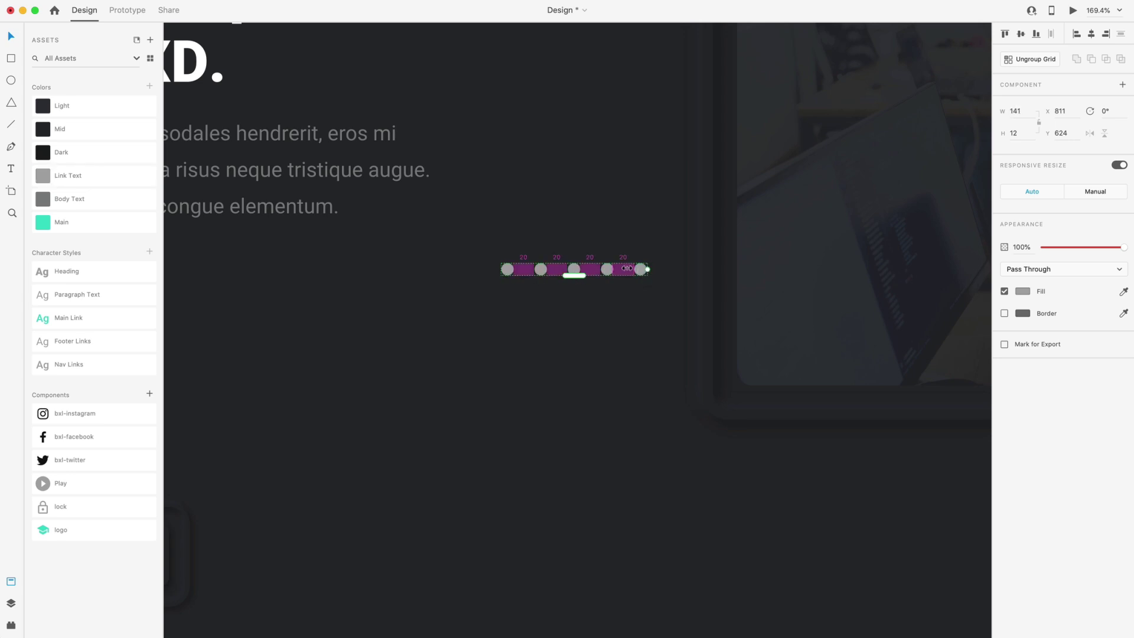
# Extend the dot row to a grid of five rows and place it around the heading's upper-left corner at X 217, Y 212.
pyautogui.moveTo(570, 277); pyautogui.dragTo(565, 411)
pyautogui.scroll(-4, 673, 330)
pyautogui.moveTo(674, 328); pyautogui.dragTo(299, 85)
pyautogui.scroll(3, 299, 106)
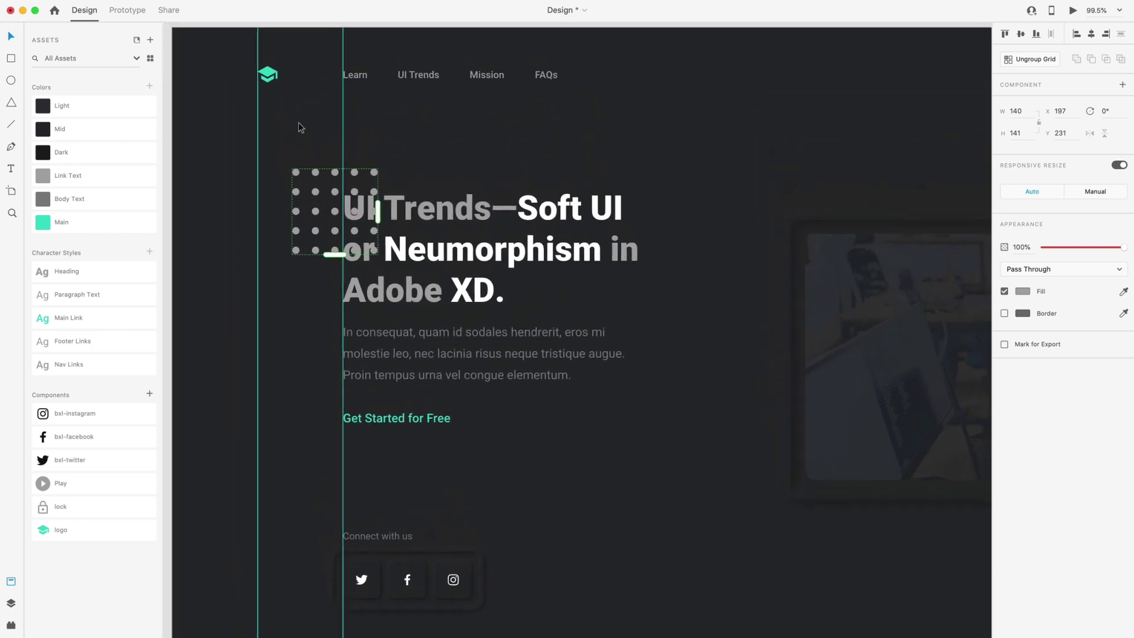
pyautogui.scroll(4, 301, 165)
pyautogui.moveTo(373, 268); pyautogui.dragTo(402, 243)
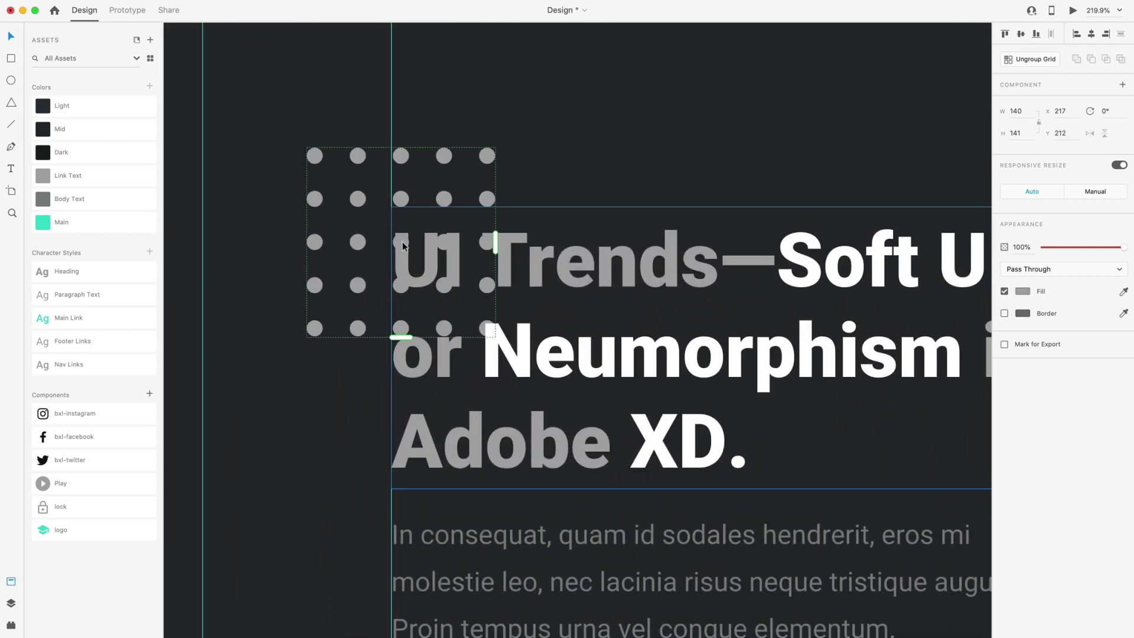
pyautogui.moveTo(379, 183)
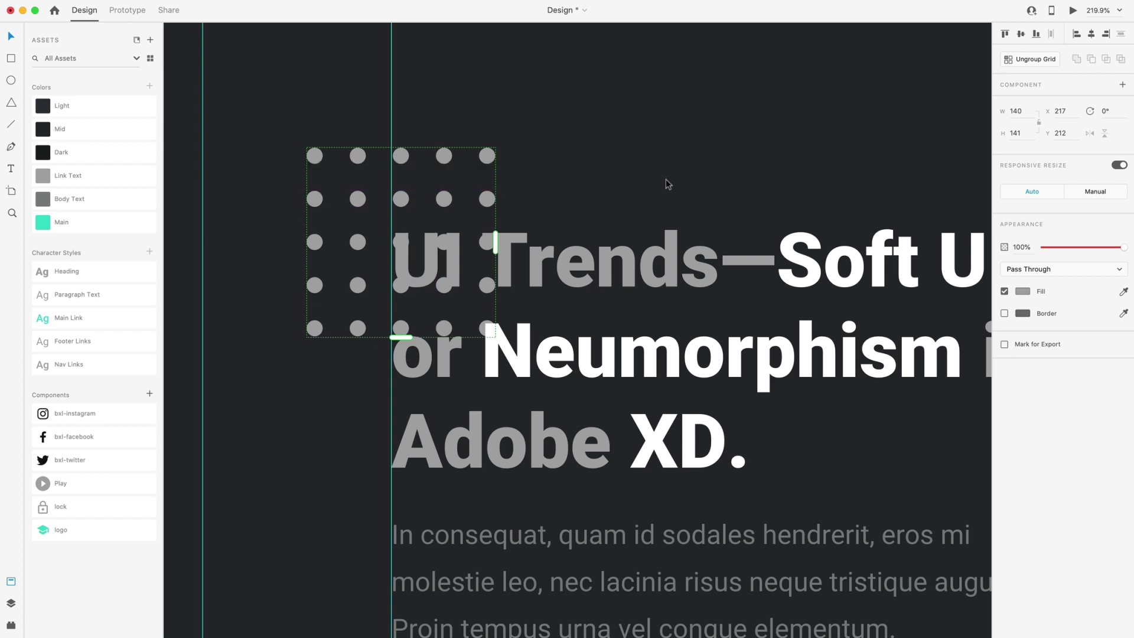
# Lower the opacity of the dot grid beside the heading to about 7%.
pyautogui.moveTo(1124, 247); pyautogui.dragTo(1050, 252)
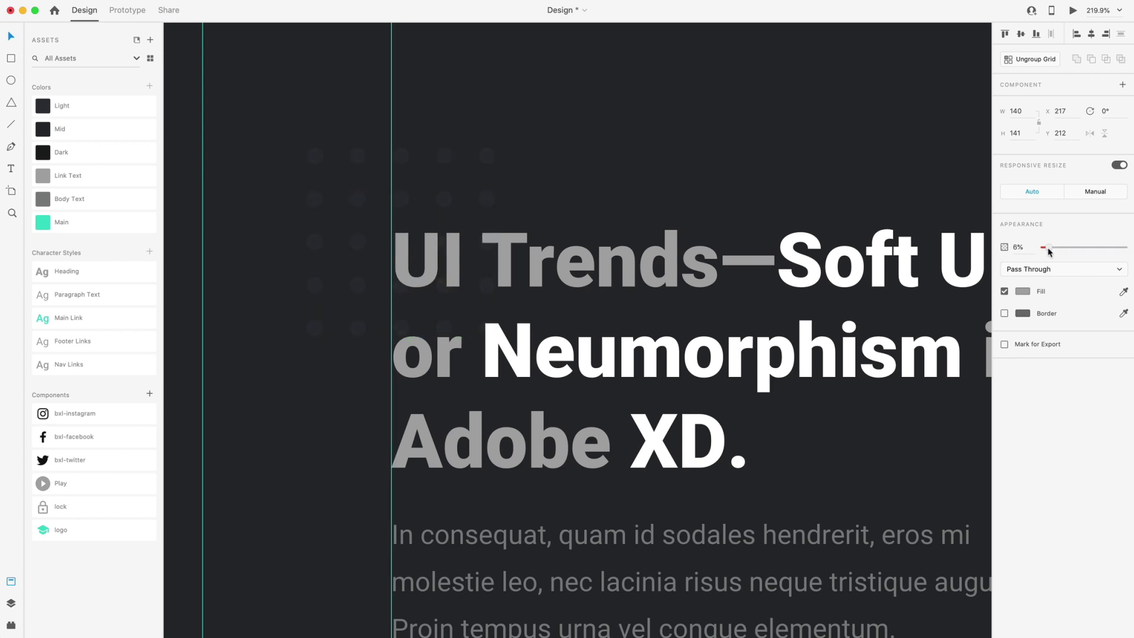
pyautogui.click(722, 154)
pyautogui.scroll(-5, 722, 154)
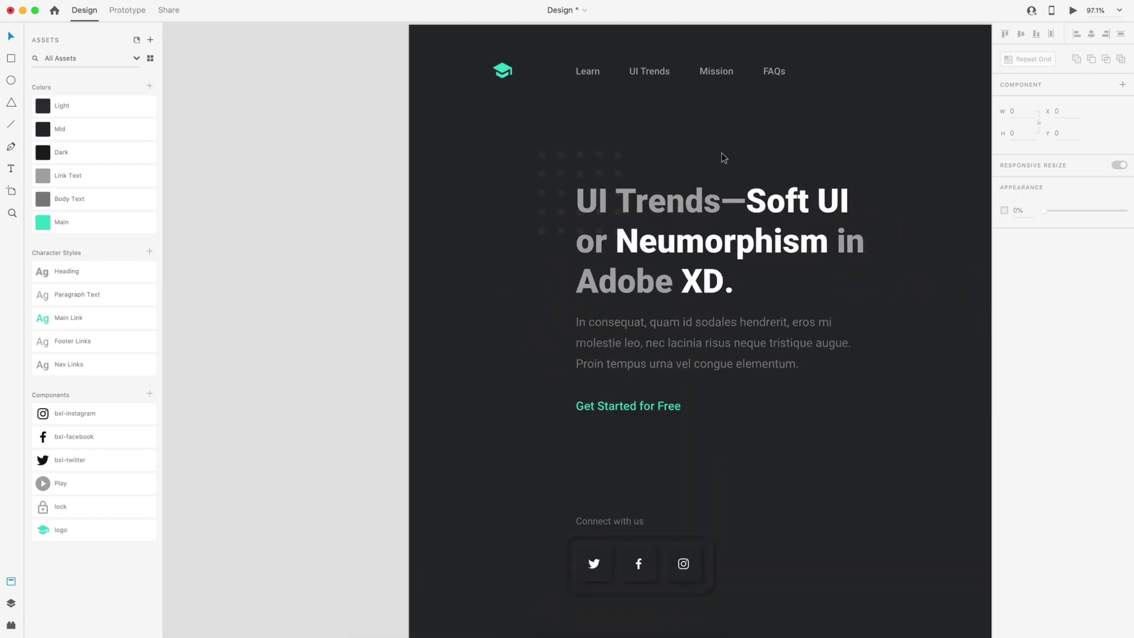
pyautogui.hscroll(3, 726, 155)
pyautogui.scroll(-5, 729, 153)
pyautogui.hscroll(4, 650, 195)
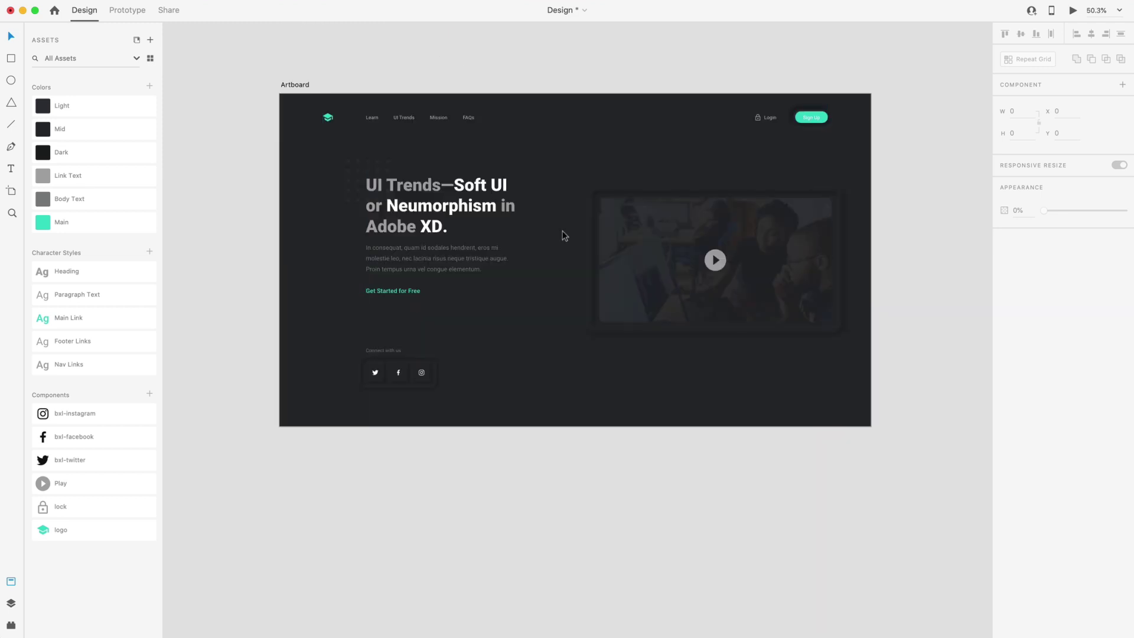
# Duplicate the faint dot grid and place the copy over the video frame's lower-right corner at X 1739, Y 695.
pyautogui.scroll(2, 563, 230)
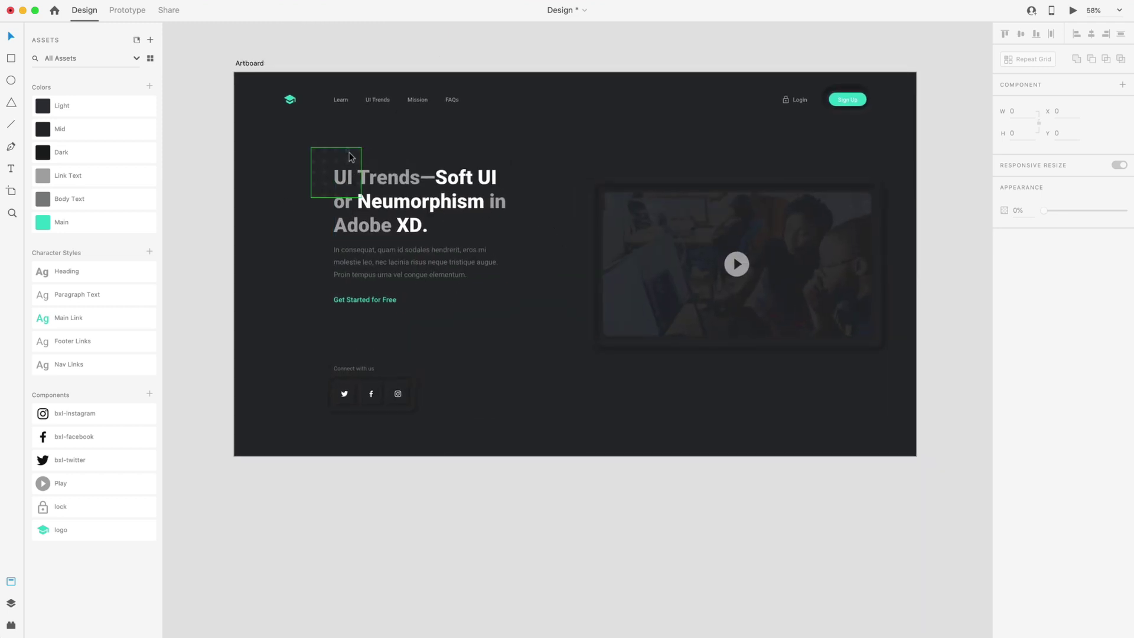
pyautogui.moveTo(362, 165); pyautogui.dragTo(861, 391)
pyautogui.click(778, 355)
pyautogui.hscroll(2, 822, 382)
pyautogui.scroll(5, 823, 383)
pyautogui.moveTo(709, 406); pyautogui.dragTo(771, 217)
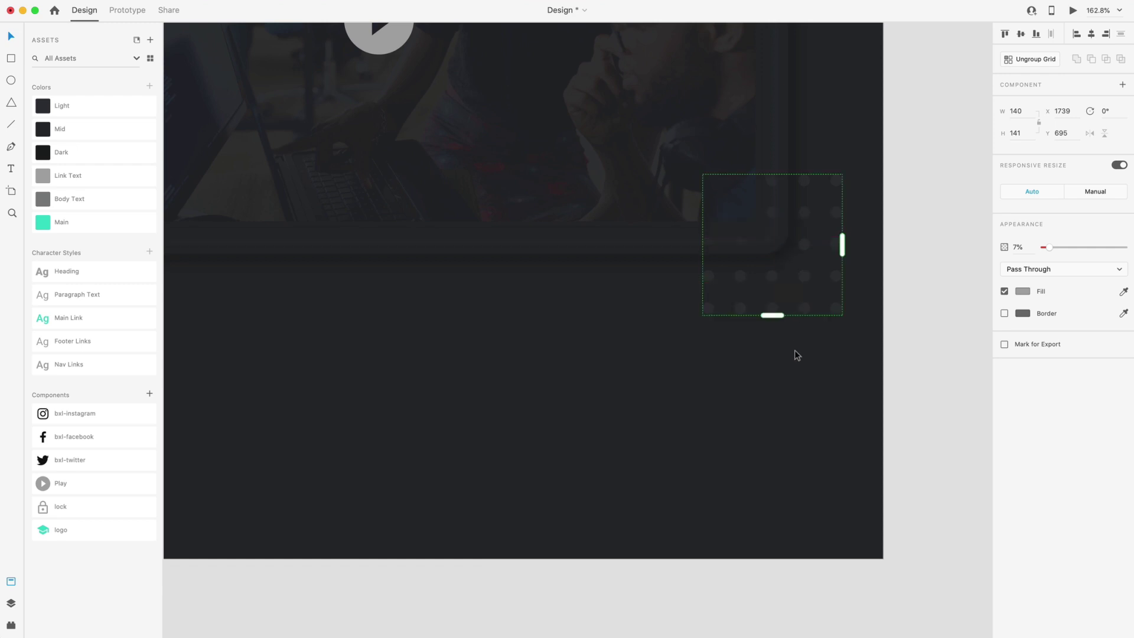
# Ungroup the copied dot grid and delete its upper-left three-by-three block of dots overlapping the video frame.
pyautogui.click(1028, 60)
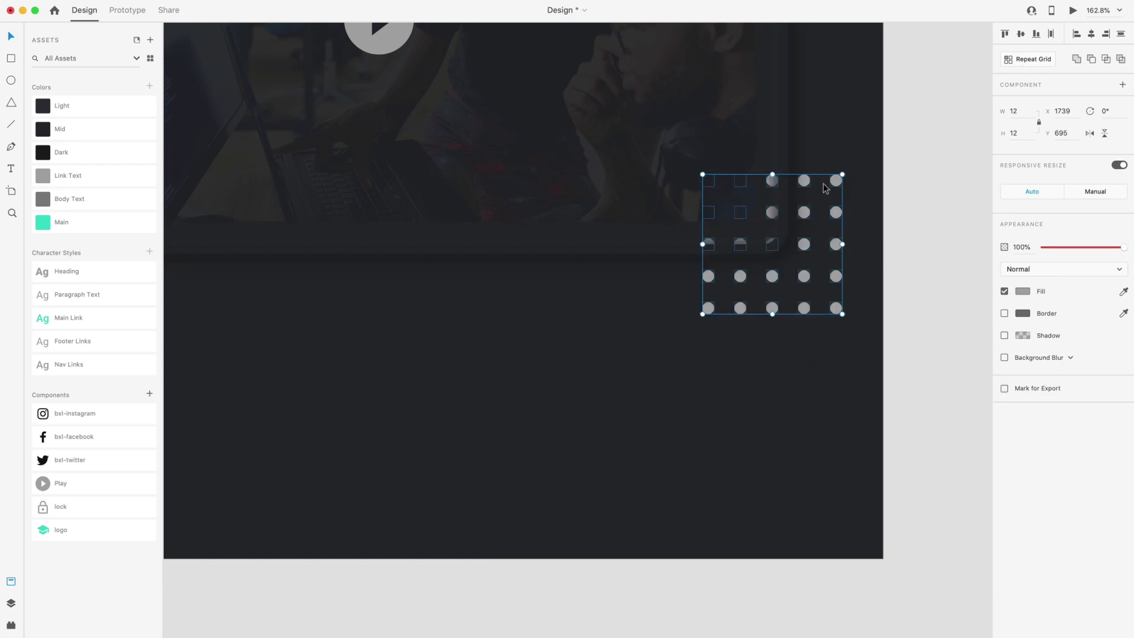
pyautogui.moveTo(864, 362); pyautogui.dragTo(804, 148)
pyautogui.moveTo(693, 280); pyautogui.dragTo(773, 325)
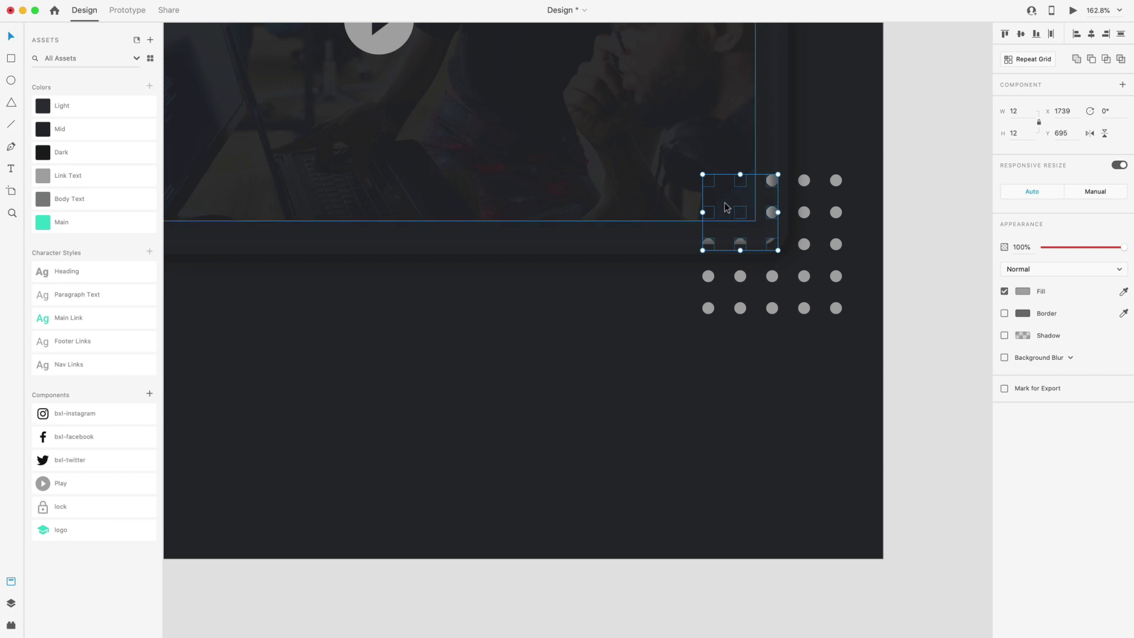
pyautogui.press('Delete')
# Select the remaining dots around the video frame's lower-right corner and reduce their opacity until they are faint.
pyautogui.moveTo(858, 392); pyautogui.dragTo(802, 160)
pyautogui.moveTo(680, 270); pyautogui.dragTo(789, 331)
pyautogui.moveTo(1080, 253); pyautogui.dragTo(1054, 252)
pyautogui.moveTo(1051, 249); pyautogui.dragTo(1050, 249)
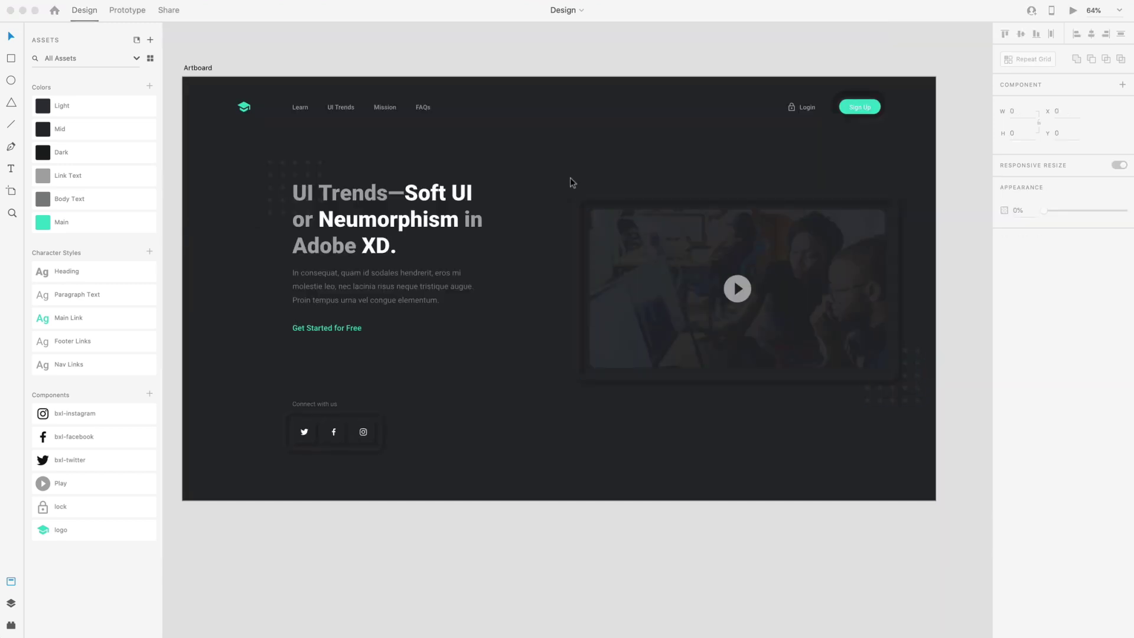
# Shift the framed video, its play button and the corner dots to the left, to X 995.
pyautogui.moveTo(541, 150); pyautogui.dragTo(919, 418)
pyautogui.hotkey('shift', 'Left')
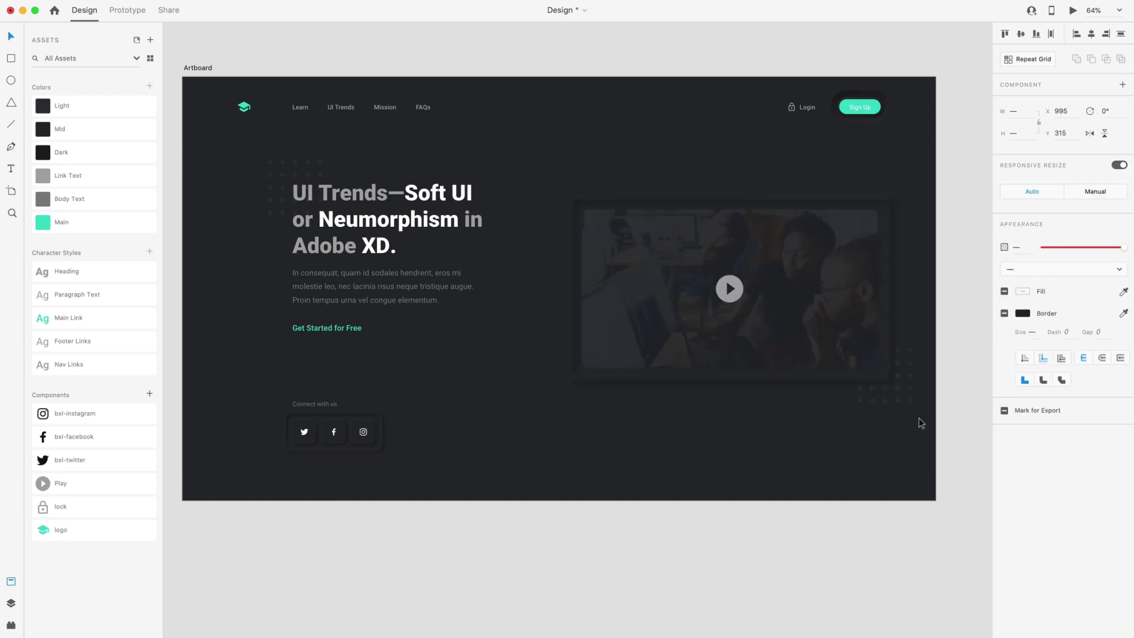
pyautogui.click(773, 448)
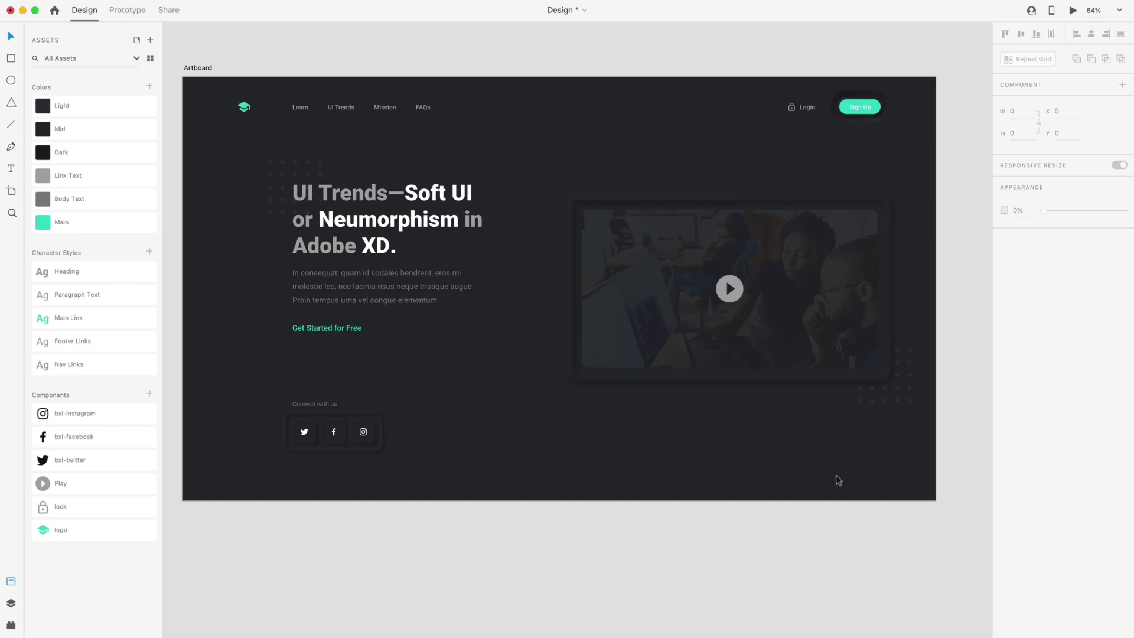
# Fine-tune the video group's horizontal position to X 970, lining up the frame's right edge with the guide at the Sign Up button.
pyautogui.scroll(-4, 845, 478)
pyautogui.moveTo(277, 218); pyautogui.dragTo(793, 531)
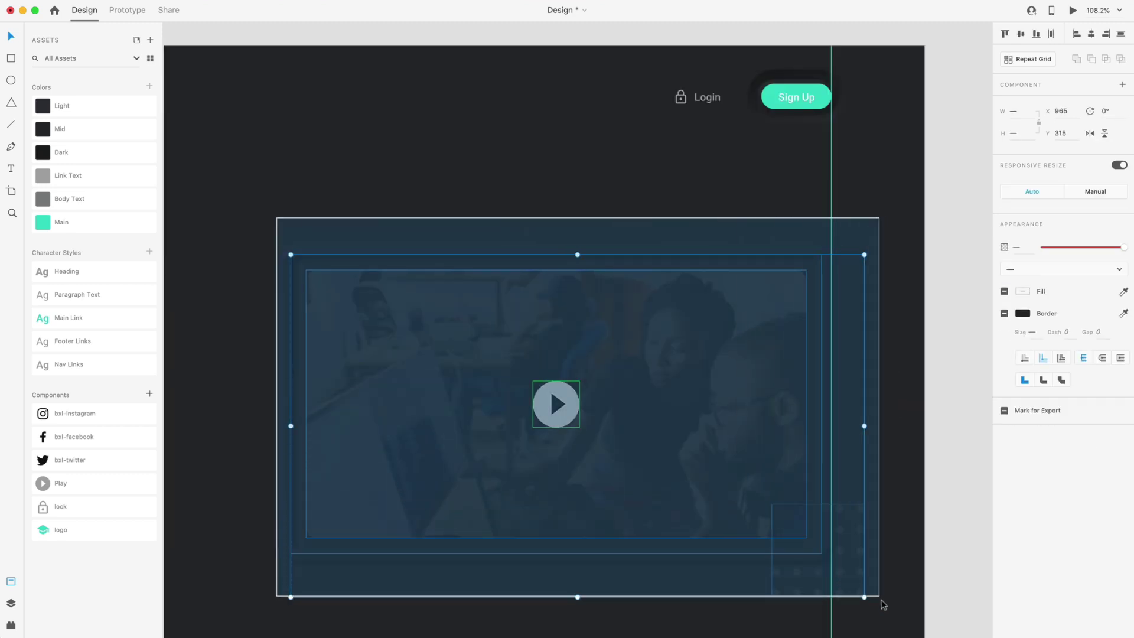
pyautogui.scroll(5, 846, 426)
pyautogui.press('Right')
pyautogui.press('Right')
pyautogui.press('Right')
pyautogui.press('Right')
pyautogui.press('Right')
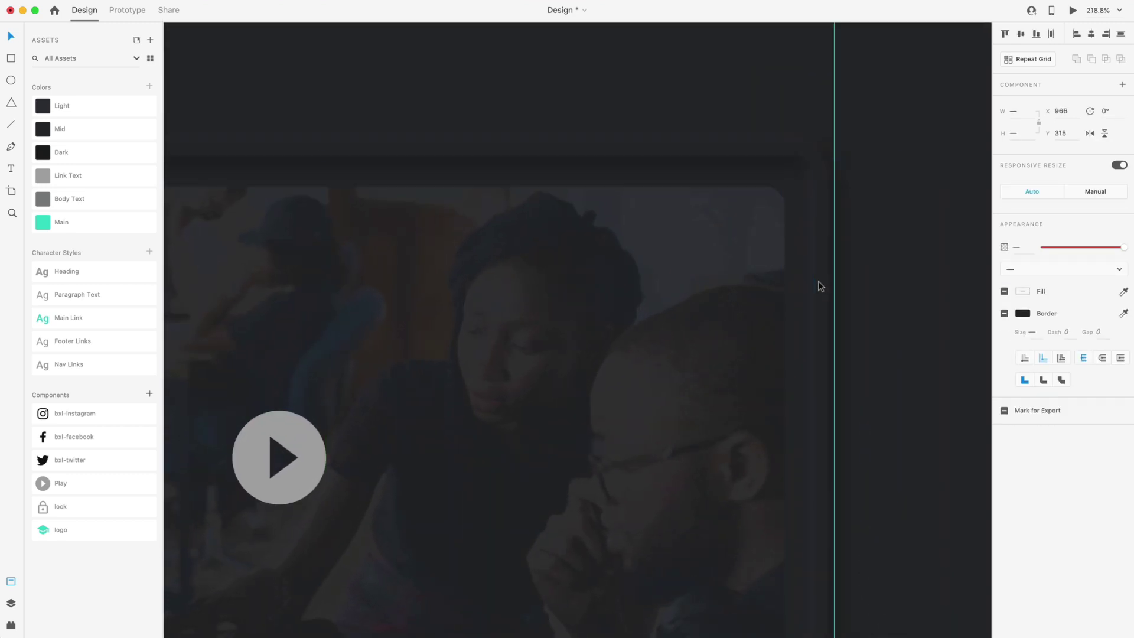
pyautogui.scroll(-5, 828, 286)
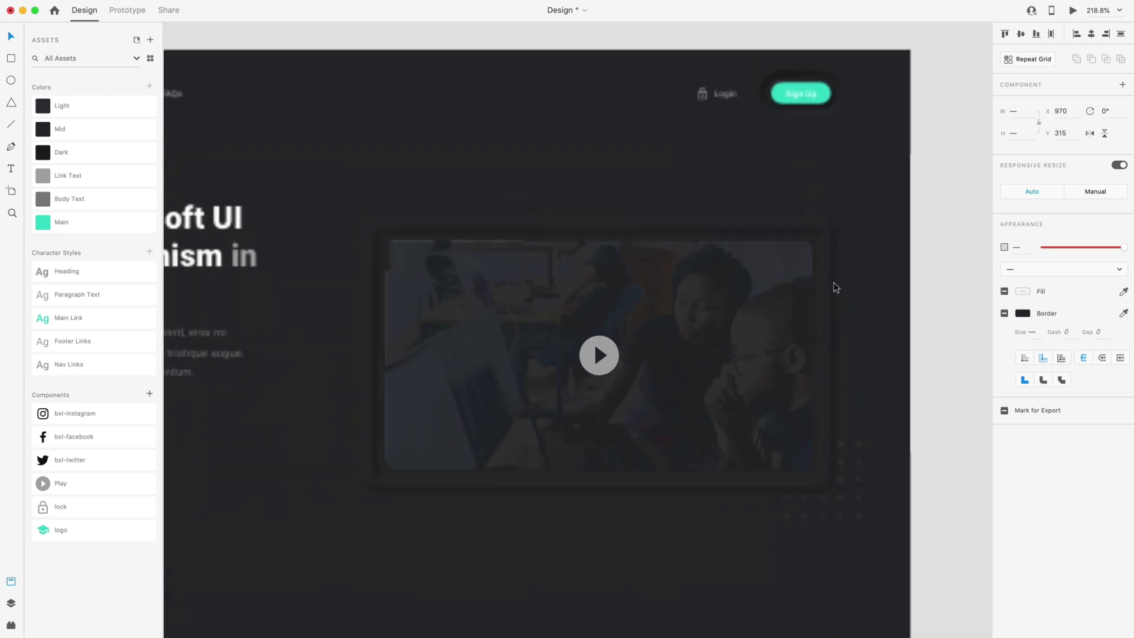
pyautogui.press('Escape')
pyautogui.scroll(-5, 901, 540)
pyautogui.scroll(2, 616, 504)
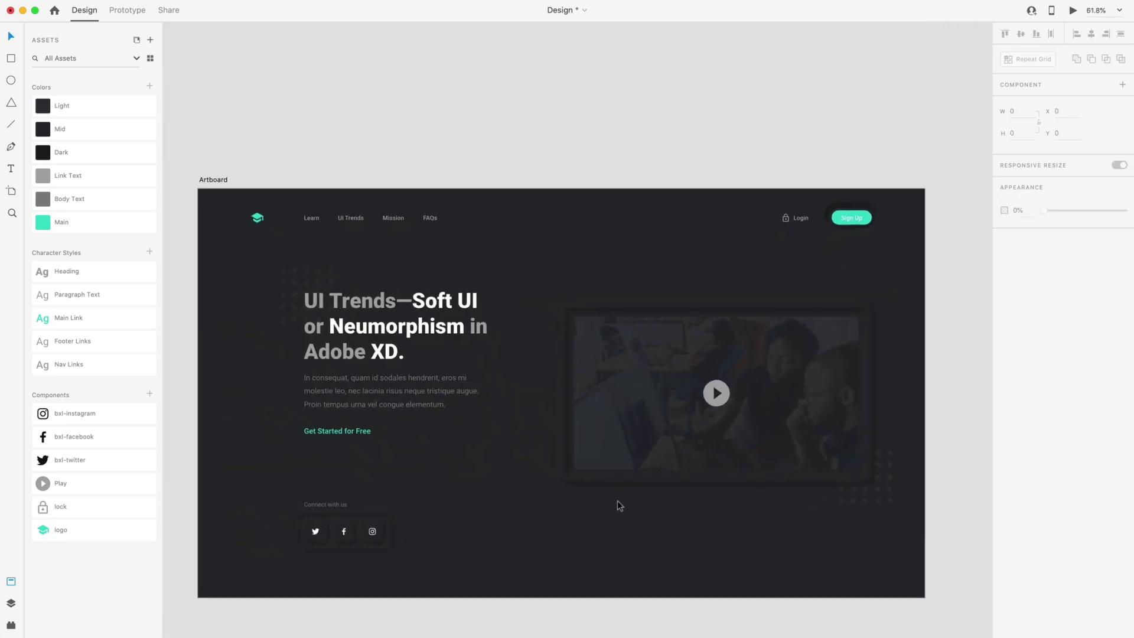